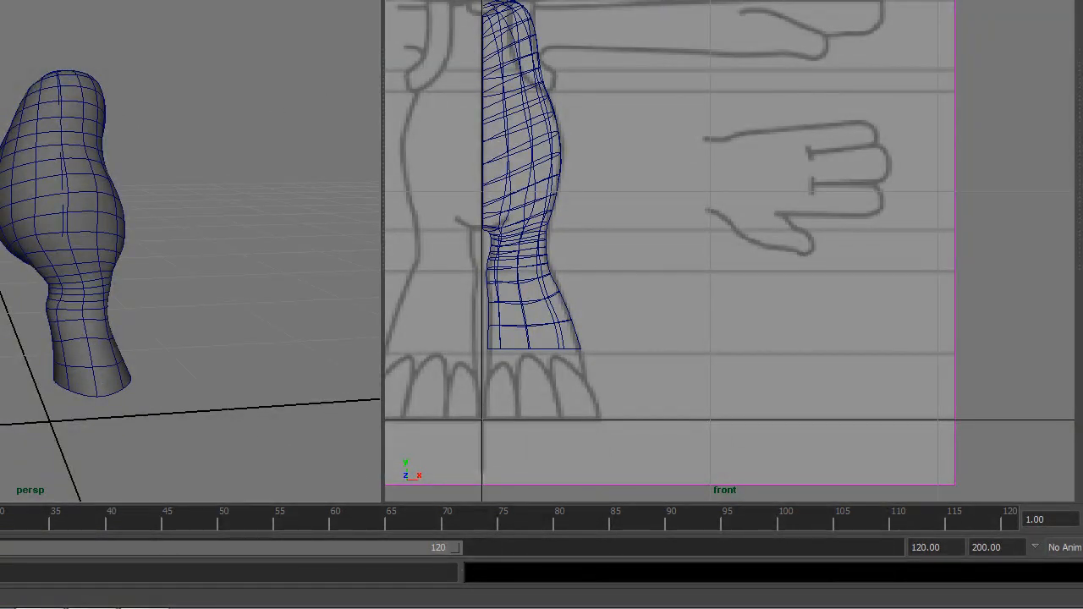
- Switch the front view to the orthographic side view and frame the top of the body mesh over the arm reference
left_click(640, 89)
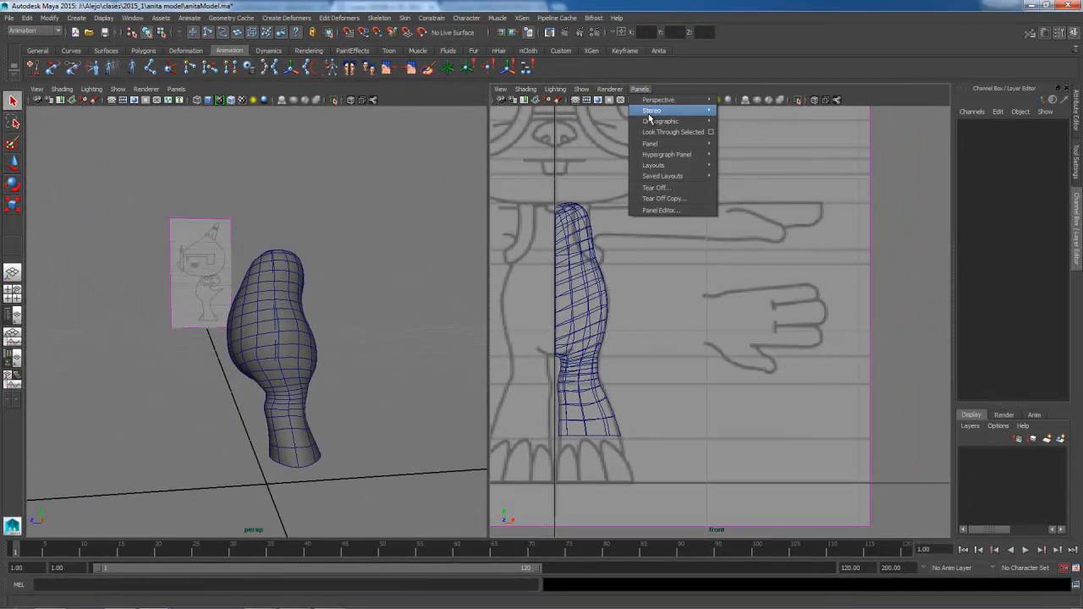
mouse_move(664, 122)
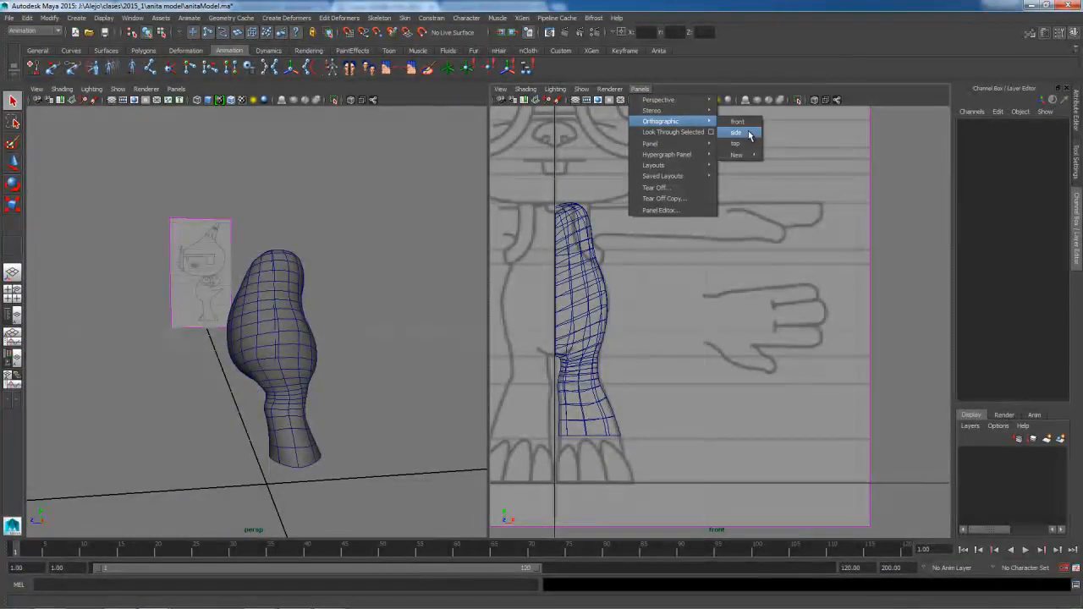
left_click(751, 133)
scroll(713, 334, "down", 12)
middle_click_drag(638, 297, 640, 348, "alt")
scroll(720, 404, "up", 10)
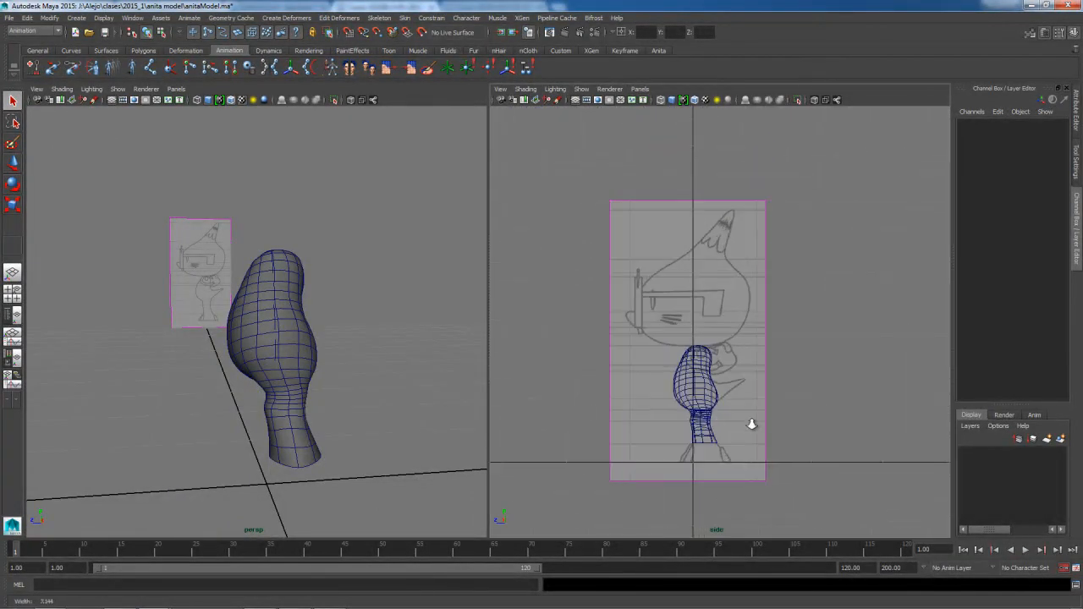
middle_click_drag(735, 451, 736, 455, "alt")
scroll(736, 455, "up", 4)
middle_click_drag(781, 374, 762, 348, "alt")
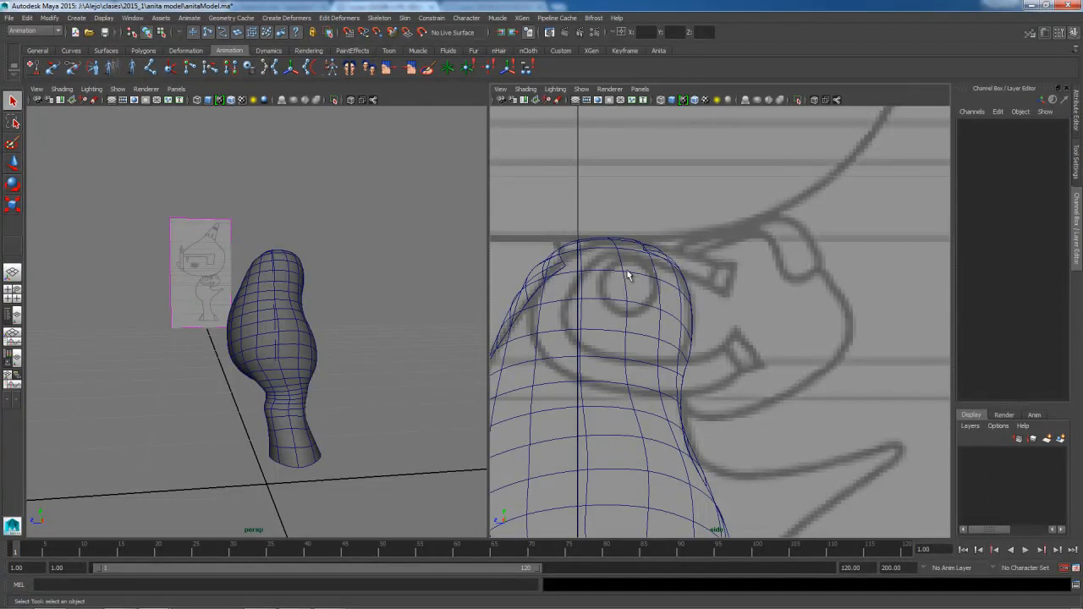
- In vertex mode, move the body vertices around and below the arm circle to fit the side reference
right_click_drag(624, 276, 625, 258)
left_click(652, 258)
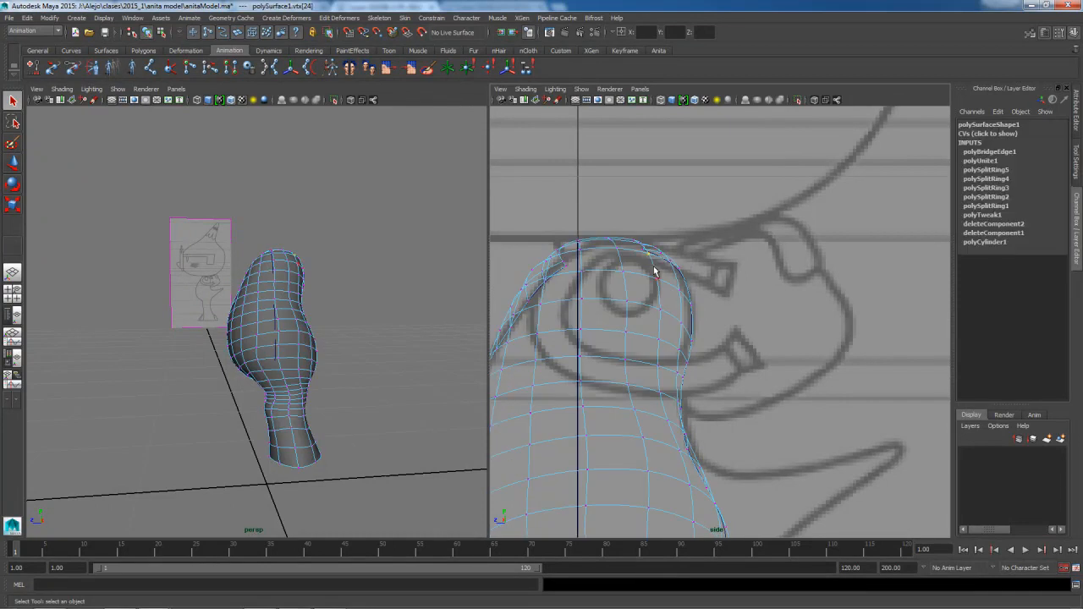
key("w")
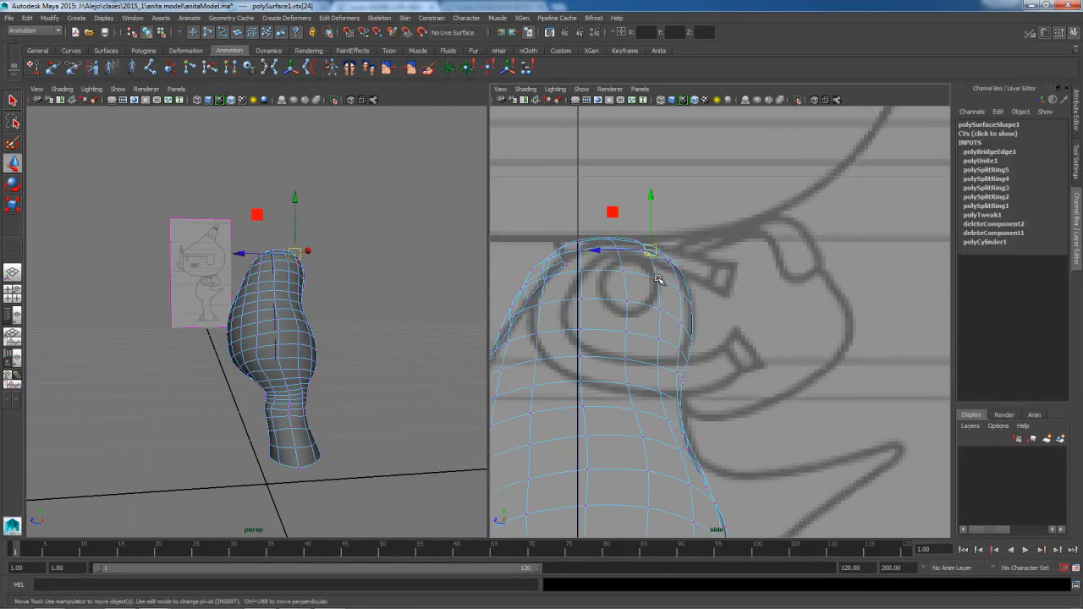
left_click_drag(653, 258, 623, 342)
left_click(658, 277)
left_click(670, 319)
left_click(630, 303)
left_click(579, 288)
left_click_drag(579, 288, 578, 315)
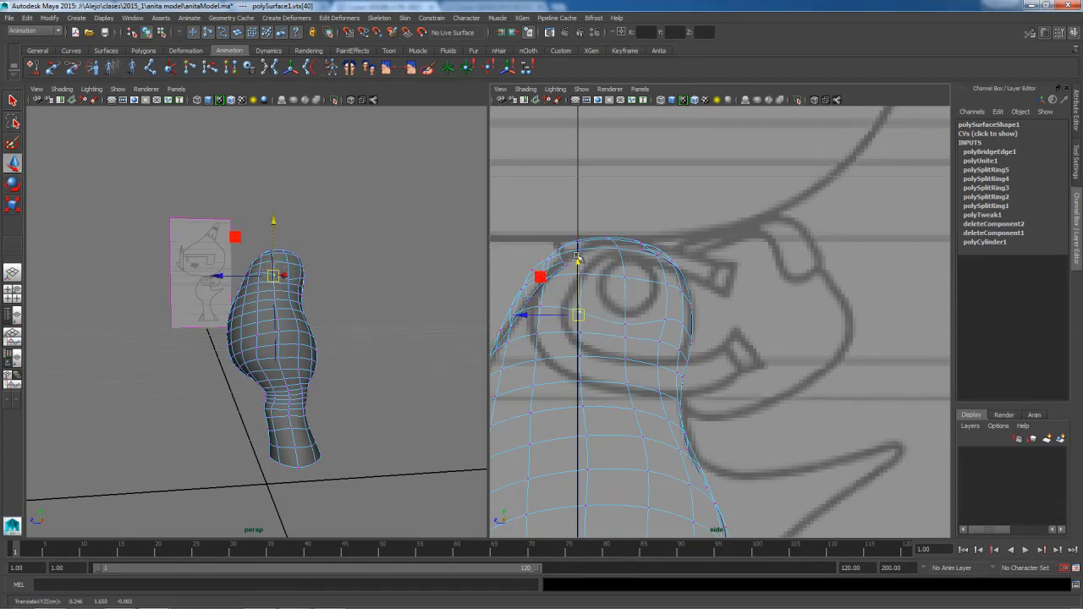
- Adjust the middle and upper vertices of the shoulder patch so its faces surround the arm circle
left_click(581, 274)
left_click_drag(580, 275, 635, 280)
left_click(630, 277)
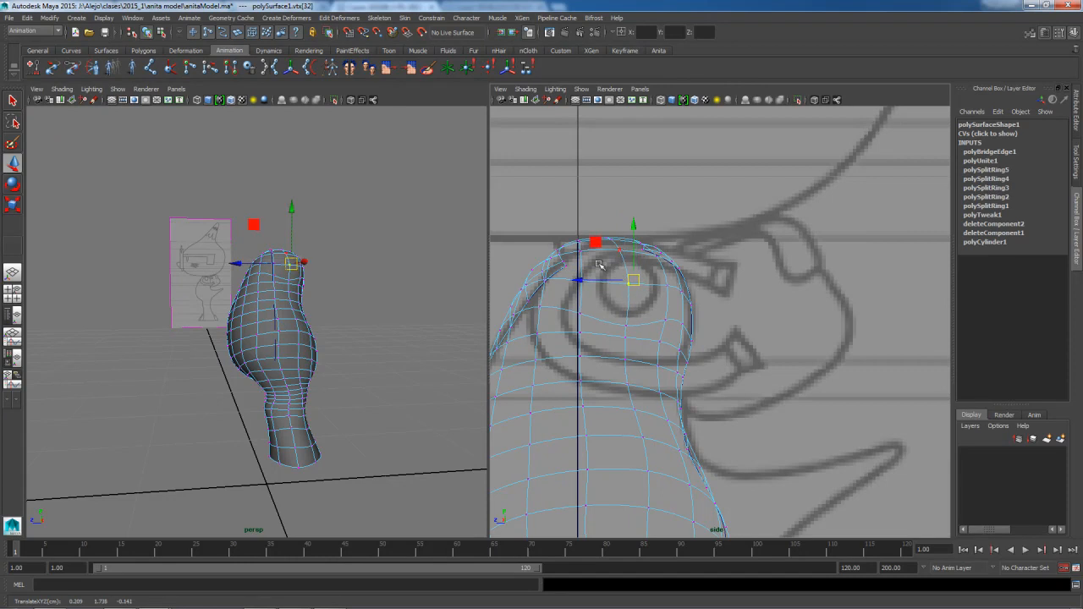
left_click(582, 253)
left_click(584, 253)
left_click_drag(573, 244, 587, 252)
- Select the four body faces covering the arm circle at the shoulder
mouse_move(240, 309)
left_mouse_down("alt")
mouse_move(346, 309)
mouse_move(230, 306)
mouse_move(247, 307)
left_mouse_up("alt")
right_click_drag(246, 307, 284, 329, "alt")
left_click_drag(281, 330, 317, 336, "alt")
middle_click_drag(321, 300, 287, 376, "alt")
mouse_move(280, 294)
right_mouse_down()
mouse_move(293, 299)
mouse_move(277, 313)
right_mouse_up()
left_click(261, 292)
left_click(280, 298, "shift")
left_click_drag(280, 303, 261, 316, "shift")
left_click(245, 315, "shift")
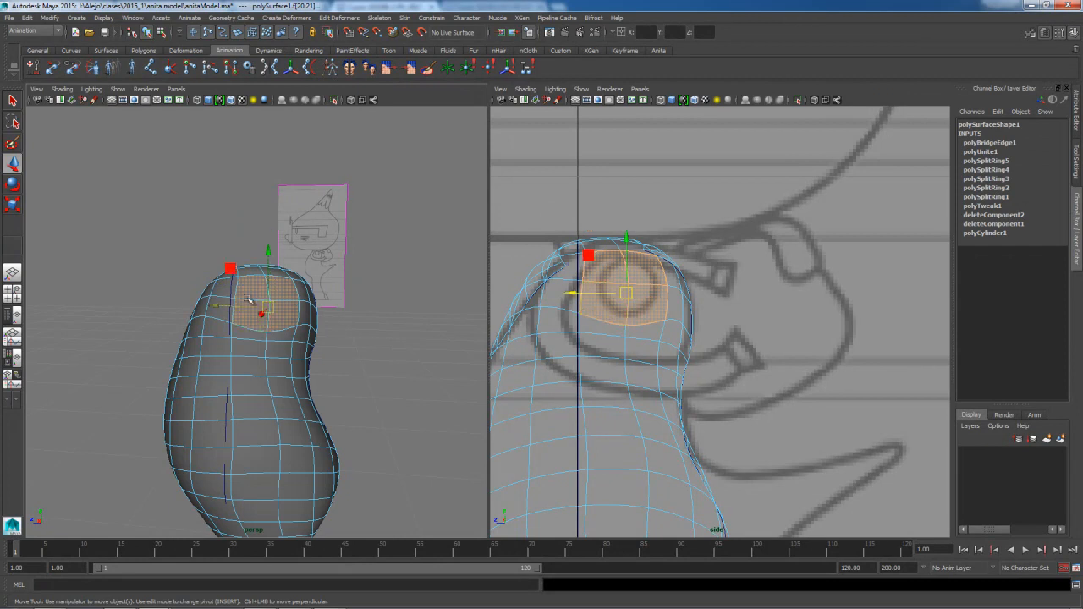
- Extrude the four shoulder faces with 1 division and scale them uniformly inward to about the arm circle's size
key("F3")
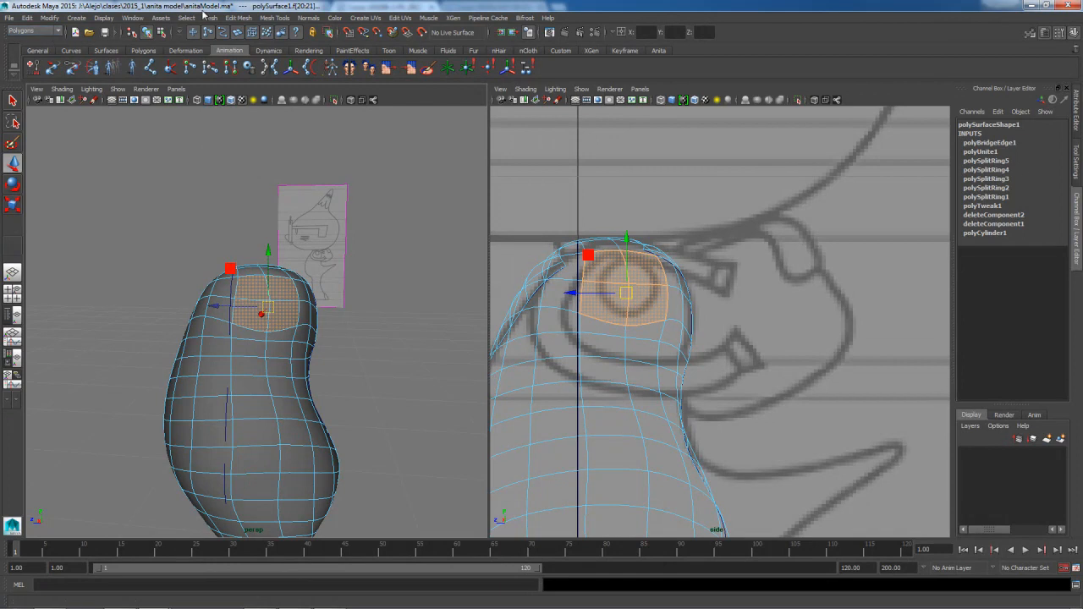
left_click(241, 18)
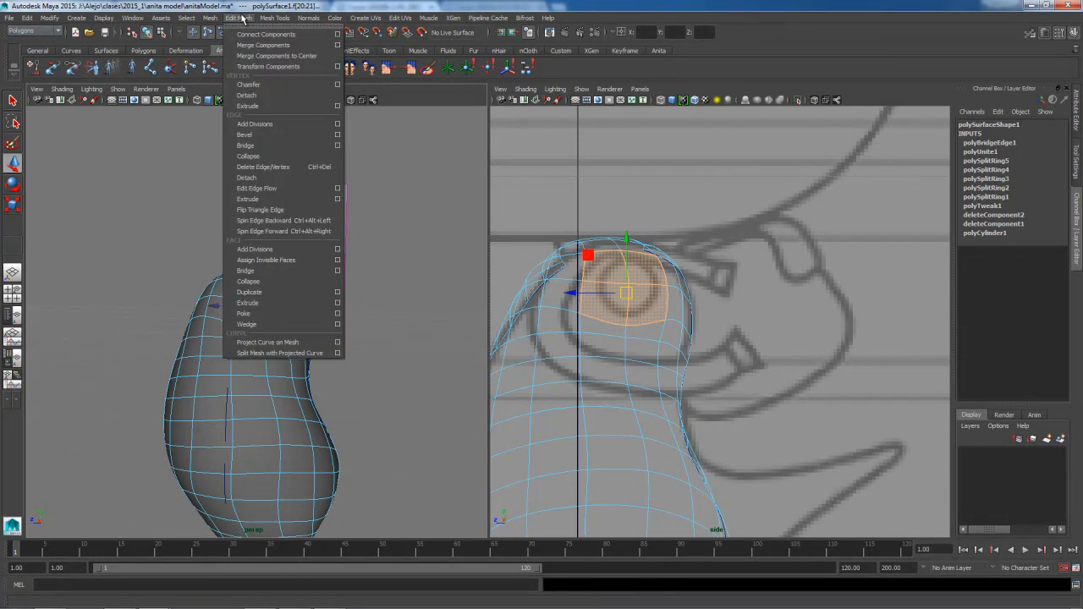
left_click(338, 303)
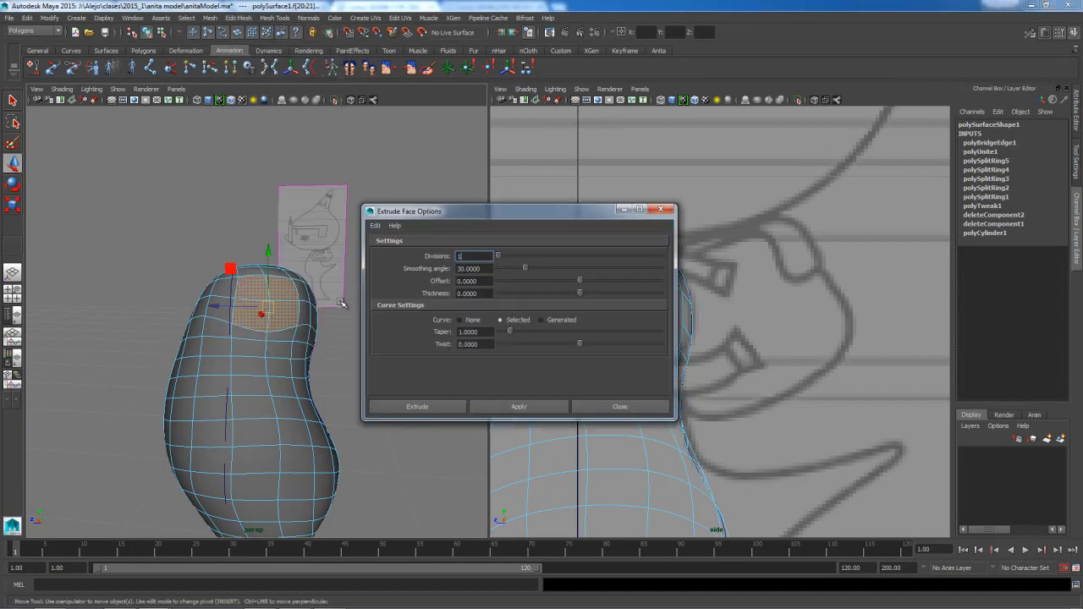
left_click_drag(478, 205, 478, 172)
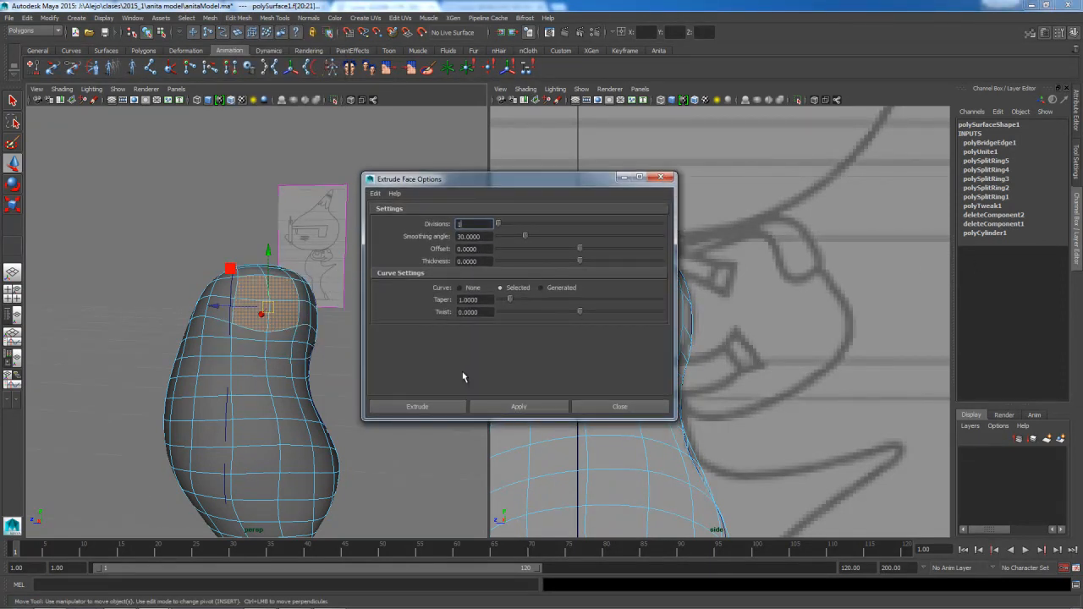
left_click(455, 409)
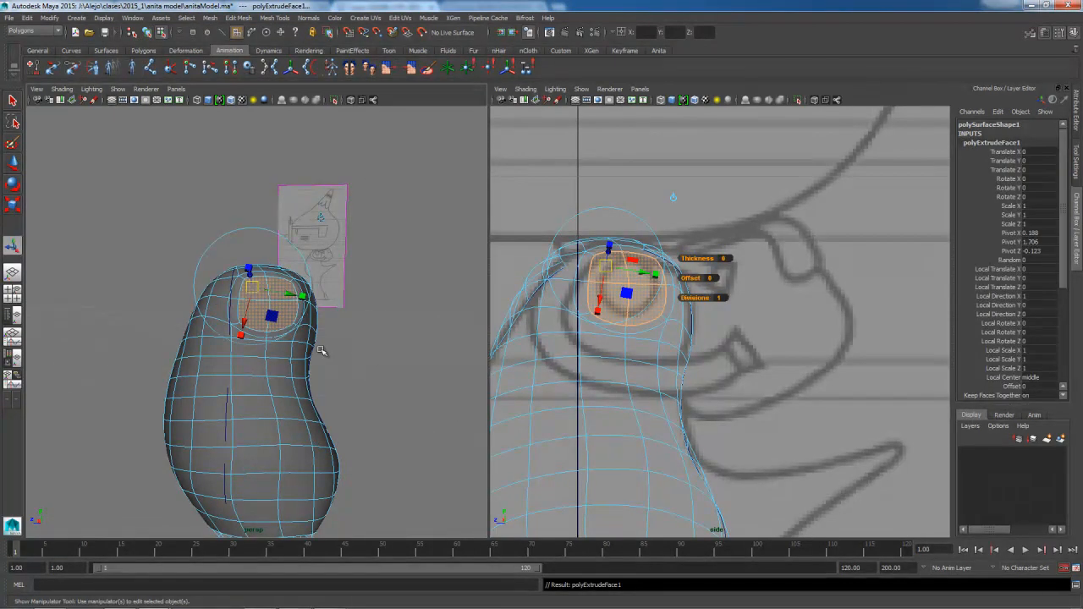
left_click_drag(299, 353, 329, 348, "alt")
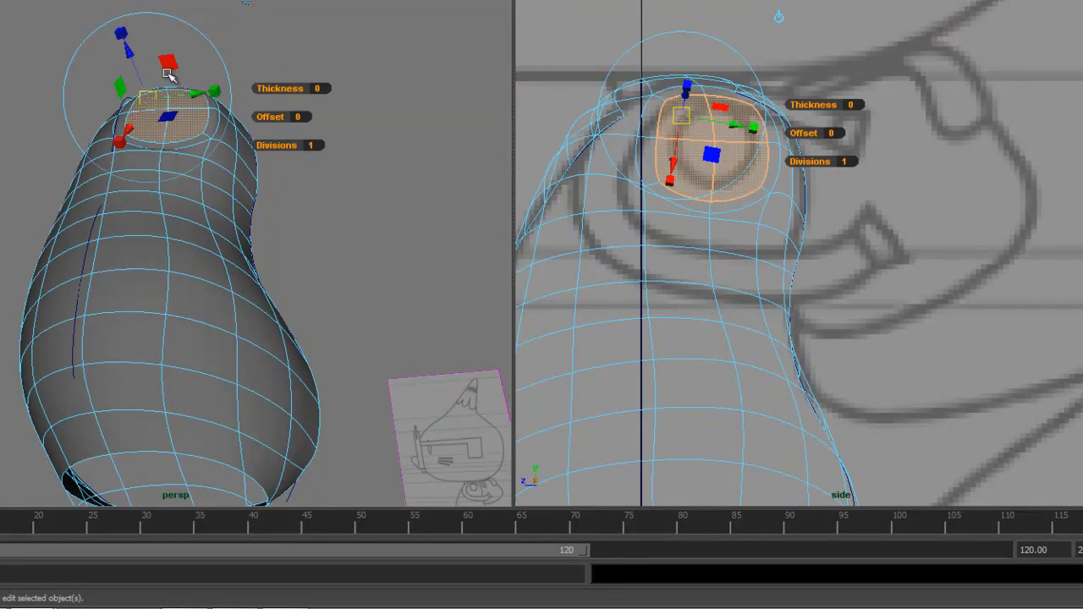
left_click(218, 92)
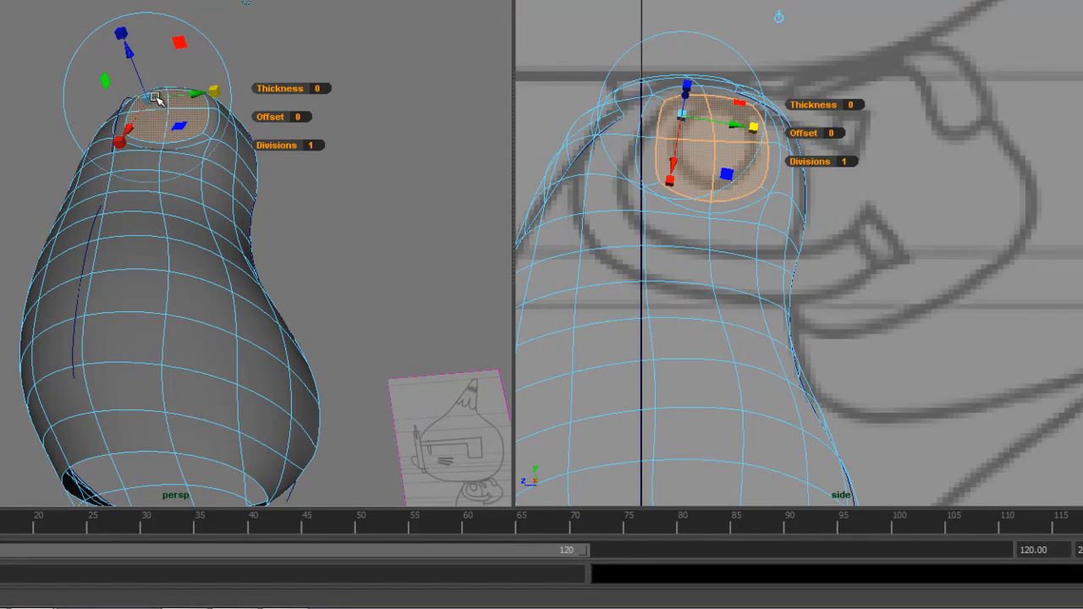
left_click_drag(148, 100, 113, 144)
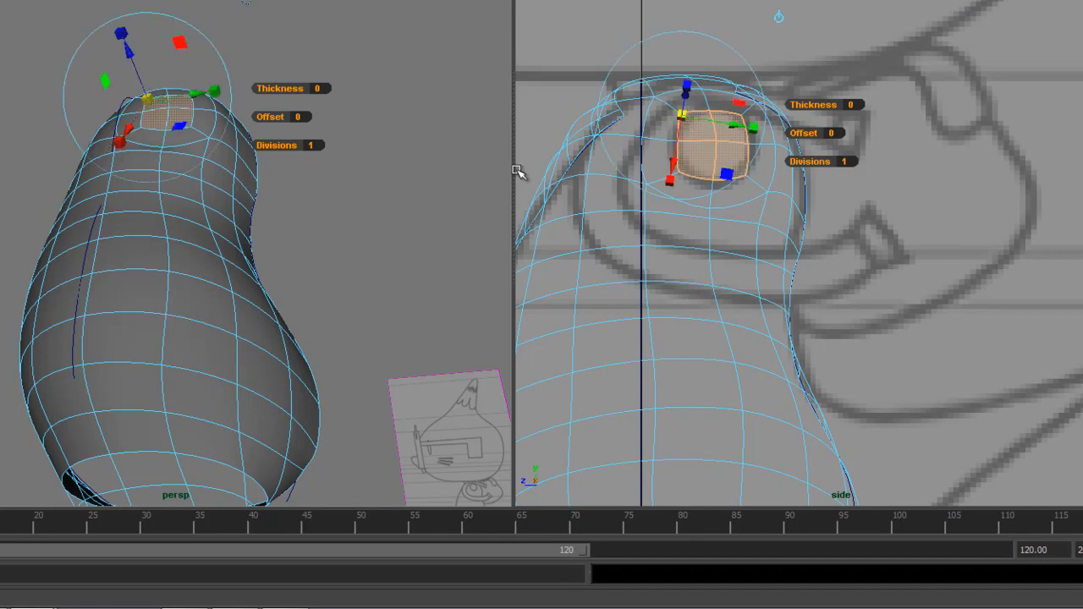
- Move the outer vertices of the inset shoulder faces to round their outline along the arm circle in the side view
left_click(740, 227, "alt")
middle_click_drag(723, 214, 758, 268, "alt")
right_click_drag(757, 268, 1047, 342, "alt")
middle_click_drag(883, 284, 947, 298, "alt")
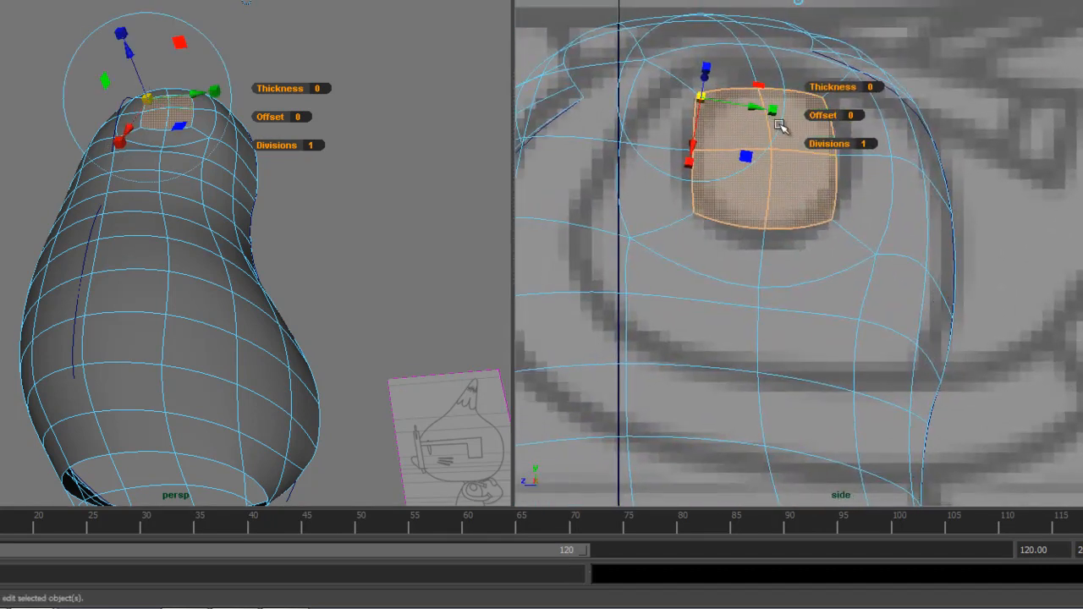
right_click(770, 190)
right_click_drag(768, 191, 729, 188)
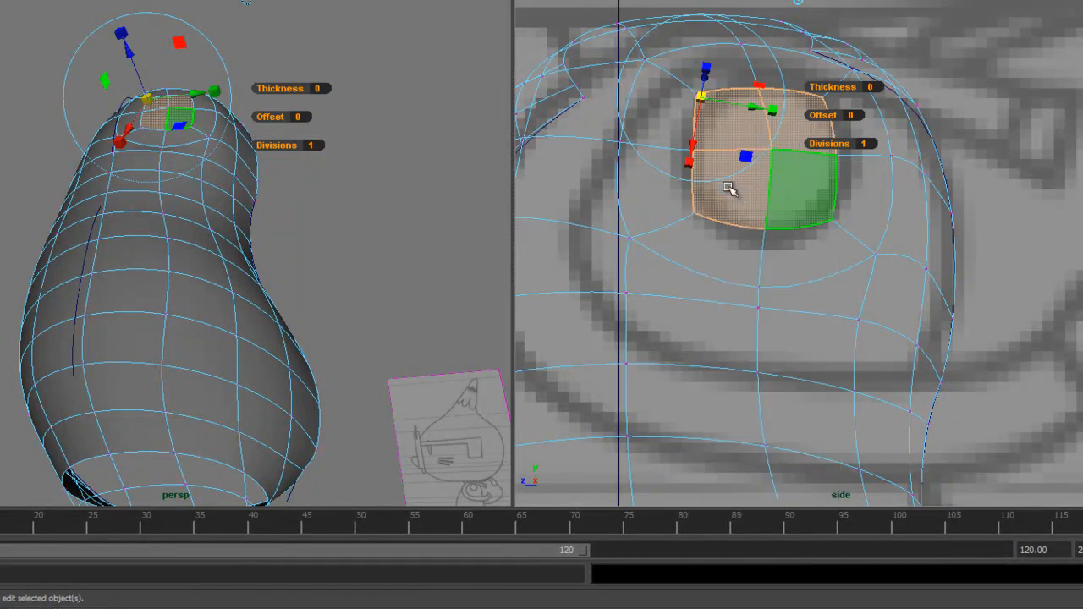
key("ctrl+z")
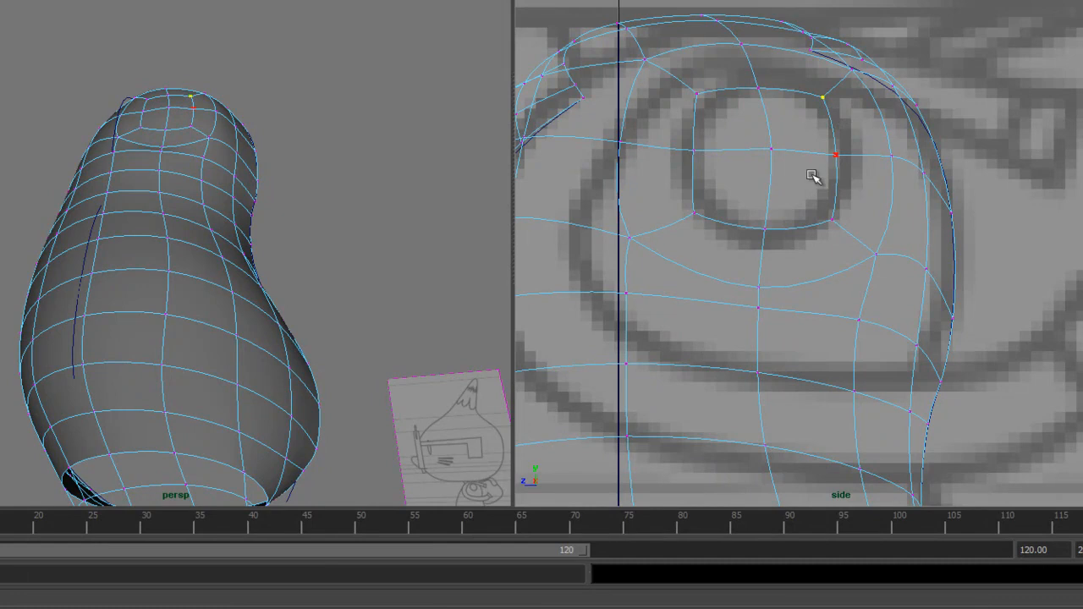
key("w")
left_click_drag(829, 88, 822, 98)
left_click_drag(826, 147, 871, 160)
left_click_drag(752, 207, 766, 267)
mouse_move(686, 147)
left_mouse_down()
mouse_move(695, 155)
mouse_move(674, 158)
left_mouse_up()
left_click_drag(674, 208, 710, 214)
left_click_drag(667, 80, 719, 114)
- Delete the four inner shoulder faces to open a round arm hole in the body
left_click_drag(219, 160, 145, 488, "alt")
left_click_drag(158, 373, 107, 423, "alt")
left_click_drag(179, 243, 169, 230, "alt")
right_click_drag(169, 229, 293, 280, "alt")
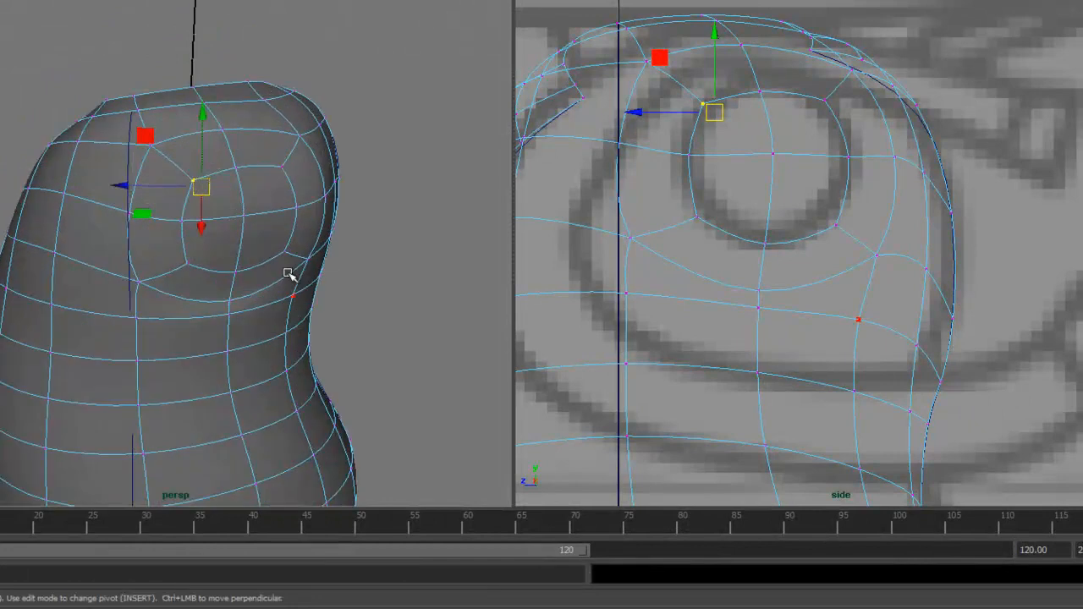
right_click(263, 228)
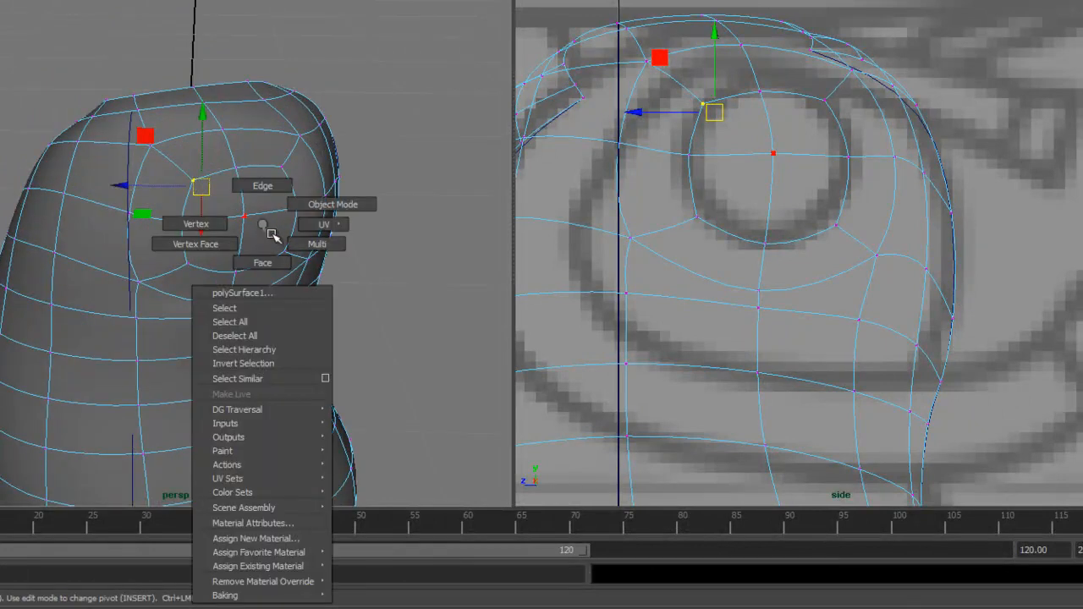
left_click(263, 262)
left_click(266, 239)
key("Delete")
left_click(257, 207)
key("Delete")
left_click(220, 214)
key("Delete")
left_click(224, 239)
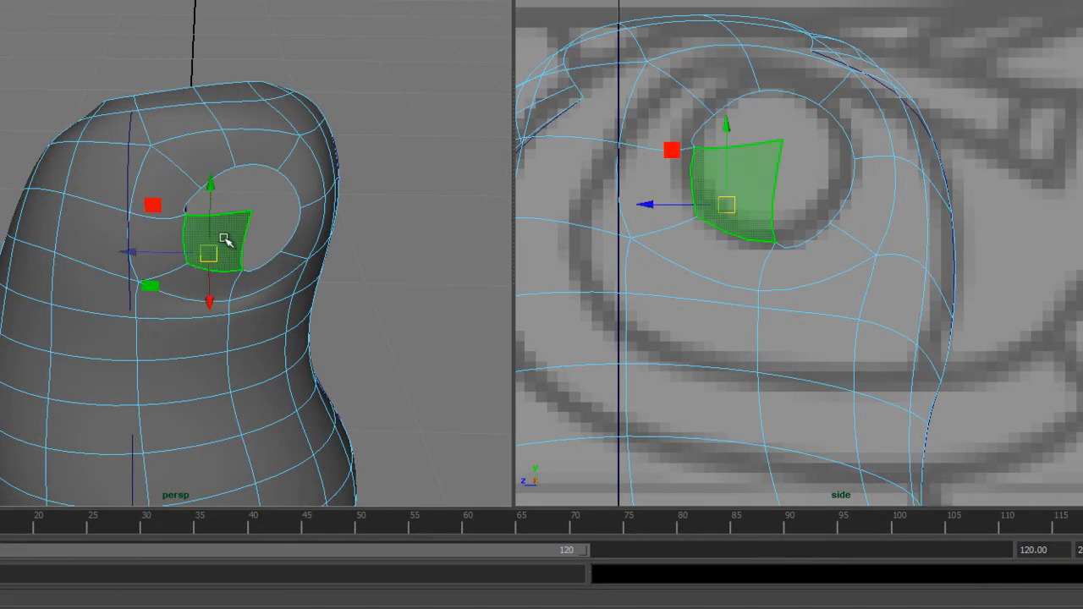
key("Delete")
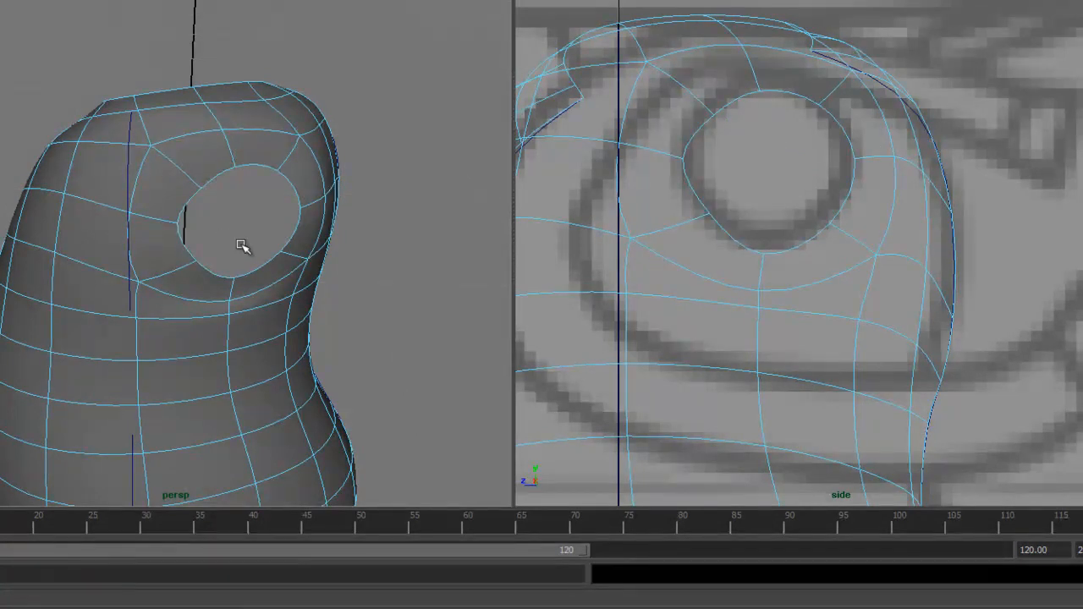
- Reposition the front and lower border vertices of the arm hole to follow the reference circle
right_click_drag(818, 113, 753, 108)
left_click(708, 214)
left_click(671, 157)
left_click_drag(673, 157, 690, 150)
left_click(713, 218)
mouse_move(714, 218)
left_mouse_down()
mouse_move(684, 208)
mouse_move(696, 216)
left_mouse_up()
left_click(762, 259)
mouse_move(760, 260)
left_mouse_down()
mouse_move(772, 248)
mouse_move(760, 245)
left_mouse_up()
left_click(831, 224)
left_click_drag(835, 225, 828, 225)
- Refine the upper and rear border vertices of the arm hole to match the reference circle
left_click_drag(812, 116, 835, 163)
left_click(719, 114)
left_click_drag(719, 113, 710, 118)
left_click(815, 104)
left_click(822, 106)
left_click_drag(798, 92, 832, 109)
left_click_drag(824, 152, 852, 163)
left_click_drag(694, 104, 716, 120)
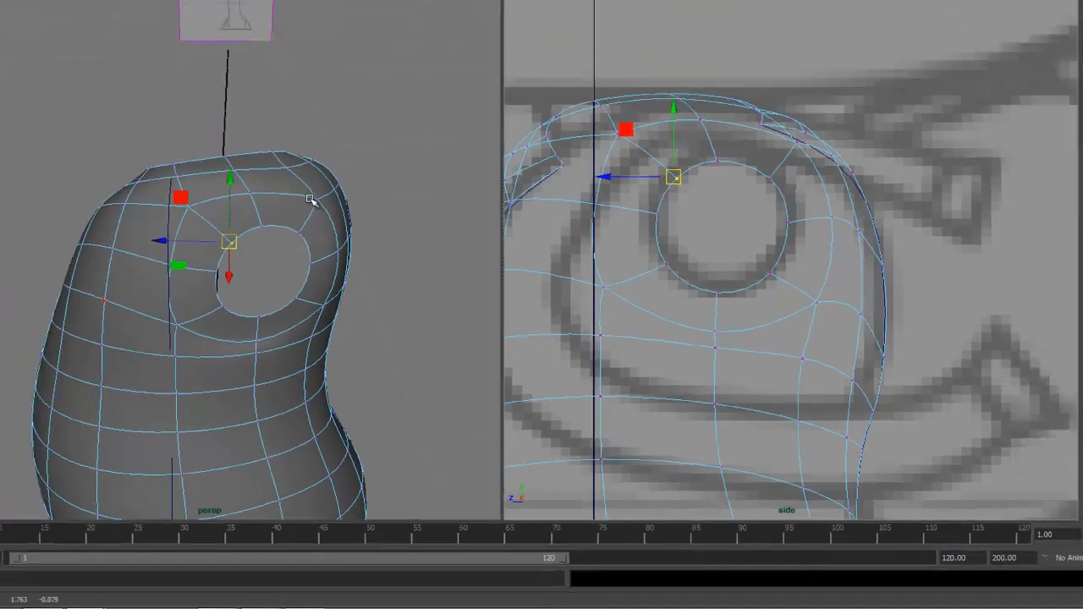
- Return the body to object mode and save the scene, accepting the student version notice
right_click_drag(292, 138, 328, 111)
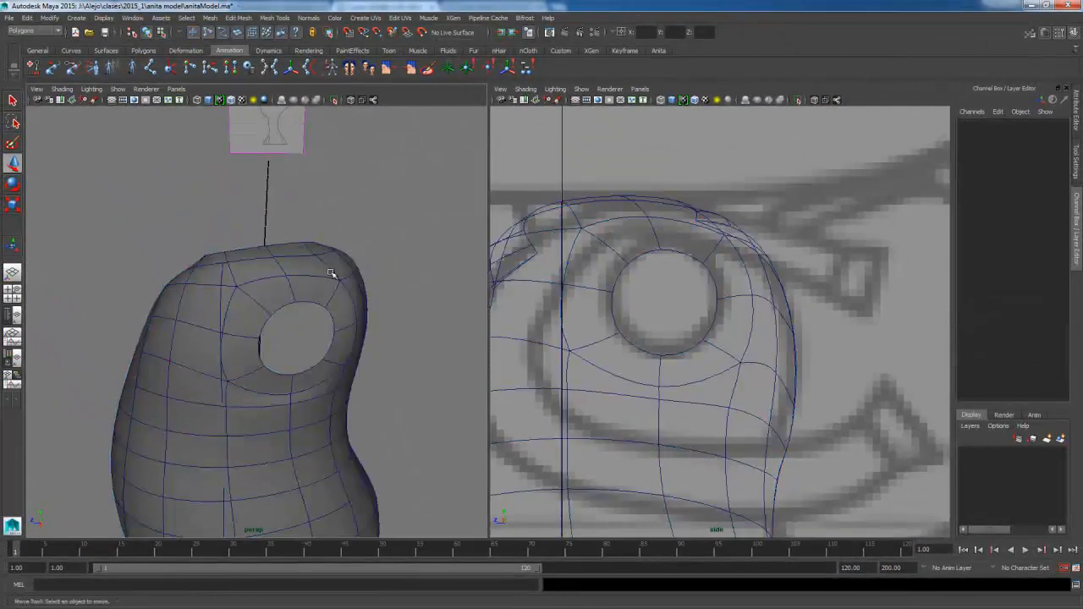
left_click(357, 284)
right_click_drag(440, 337, 408, 358, "alt")
left_click_drag(408, 358, 241, 308, "alt")
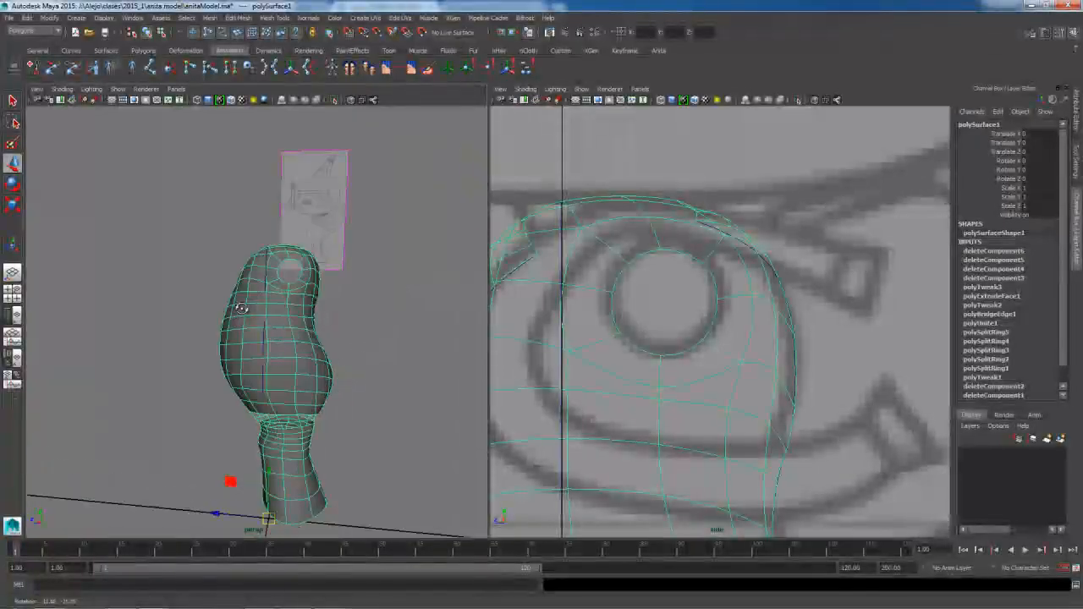
left_click(104, 32)
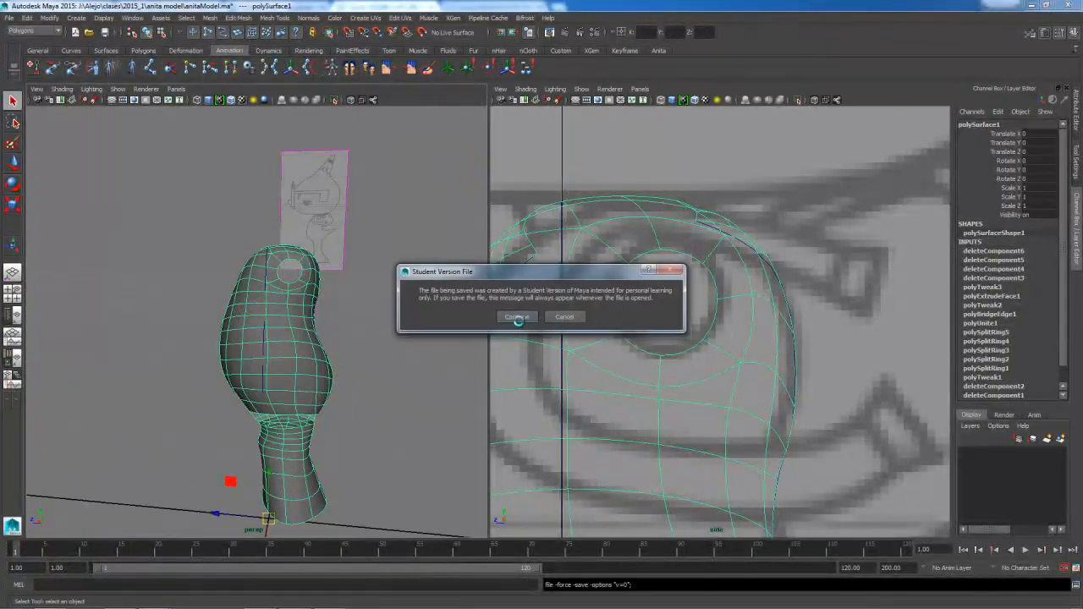
left_click(518, 317)
key("w")
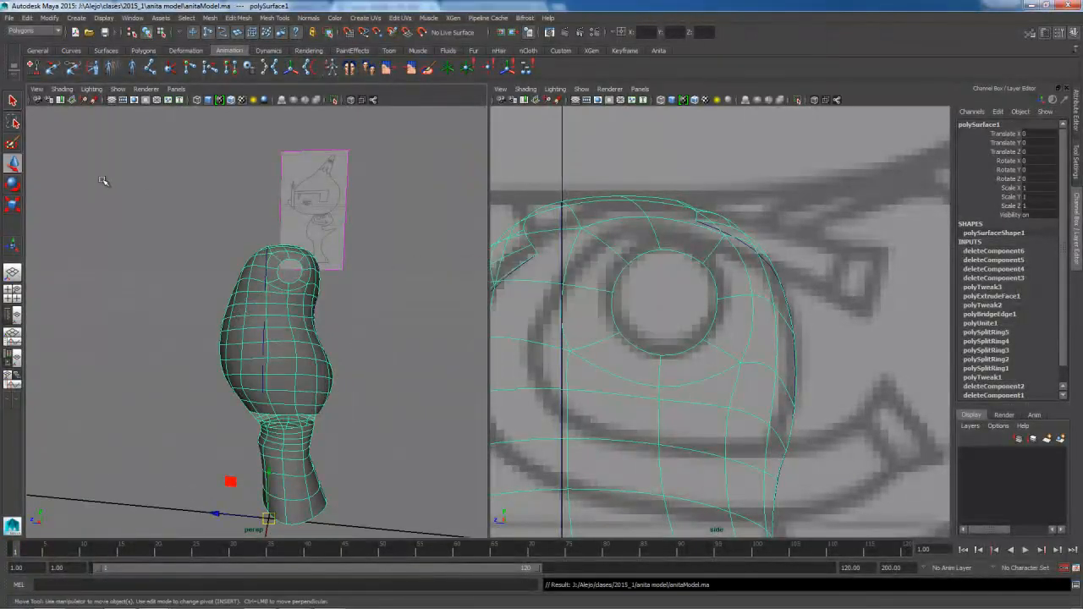
- Create a polygon cylinder centred on the arm hole in the side view, with a radius of about 0.09 and height about 1.43
left_click(143, 50)
left_click(73, 68)
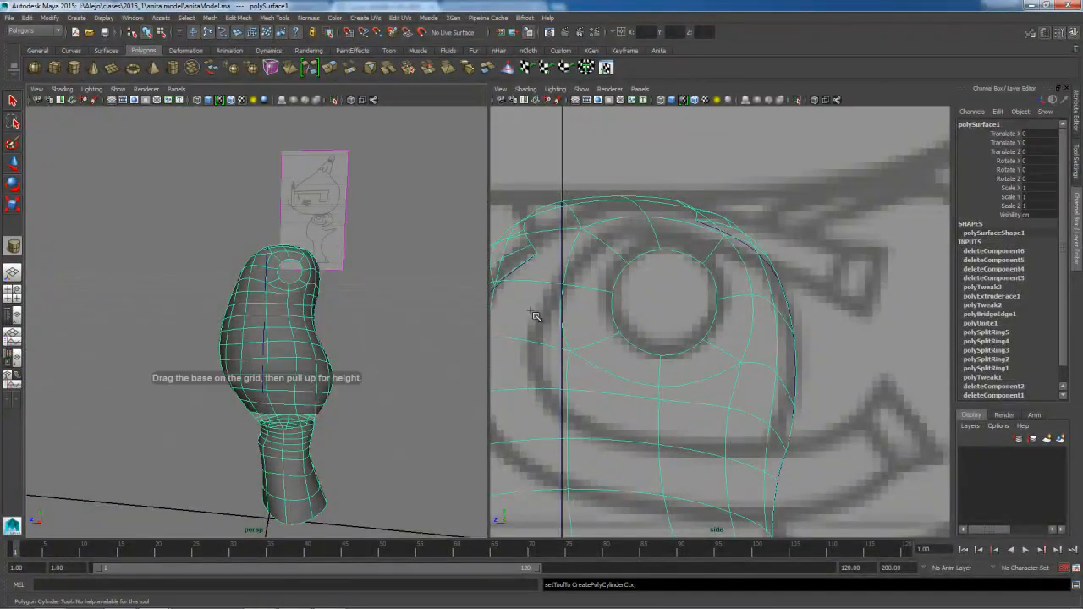
left_click_drag(668, 303, 716, 369)
mouse_move(293, 221)
left_mouse_down()
mouse_move(304, 188)
mouse_move(296, 215)
left_mouse_up()
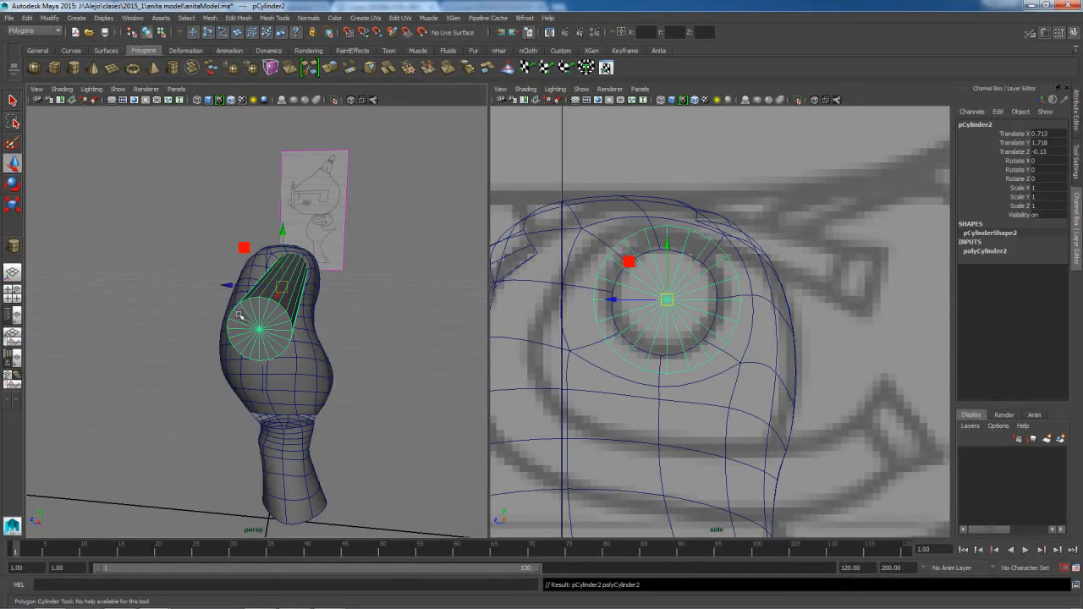
- Position the arm cylinder outside the shoulder at about 0.578 in X and scale its length to about 0.403 in X
left_click_drag(241, 314, 316, 321, "alt")
left_click_drag(395, 292, 453, 312)
right_click_drag(381, 340, 297, 352, "alt")
left_click_drag(296, 352, 340, 348, "alt")
key("r")
left_click_drag(406, 312, 350, 293)
key("w")
left_click_drag(309, 330, 246, 333, "alt")
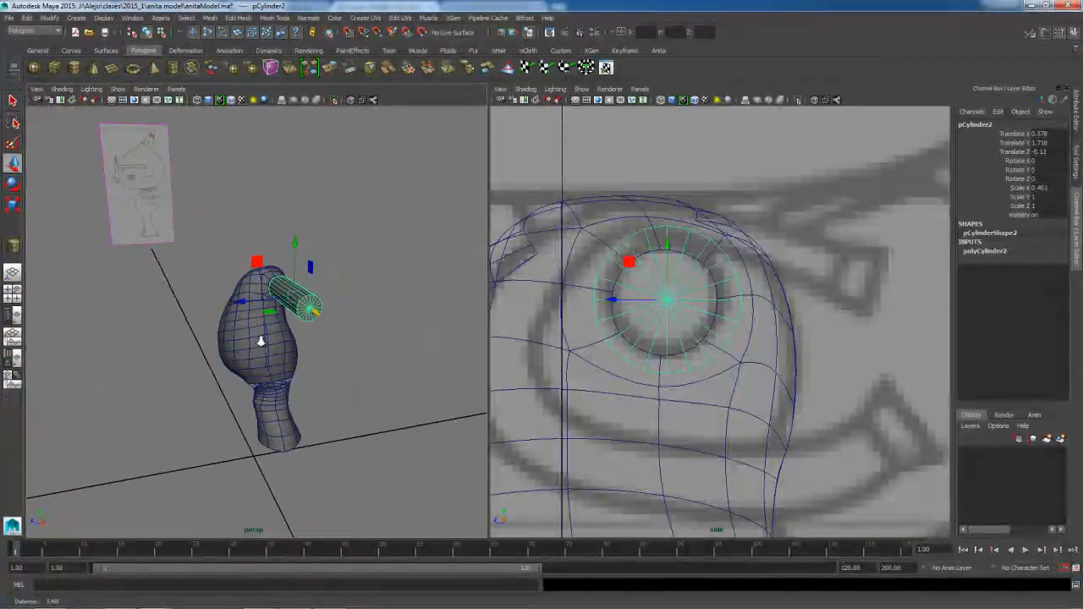
right_click_drag(247, 333, 415, 403, "alt")
left_click_drag(415, 403, 341, 409, "alt")
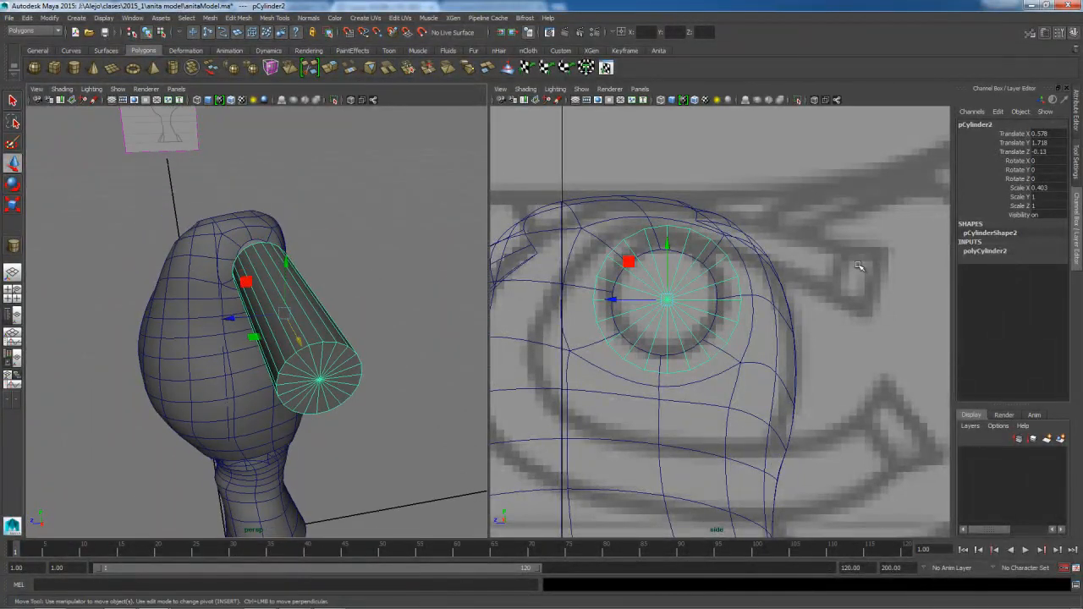
- Set the arm cylinder's subdivisions to 8 around the axis, 3 along the height and 0 on the caps
left_click(980, 252)
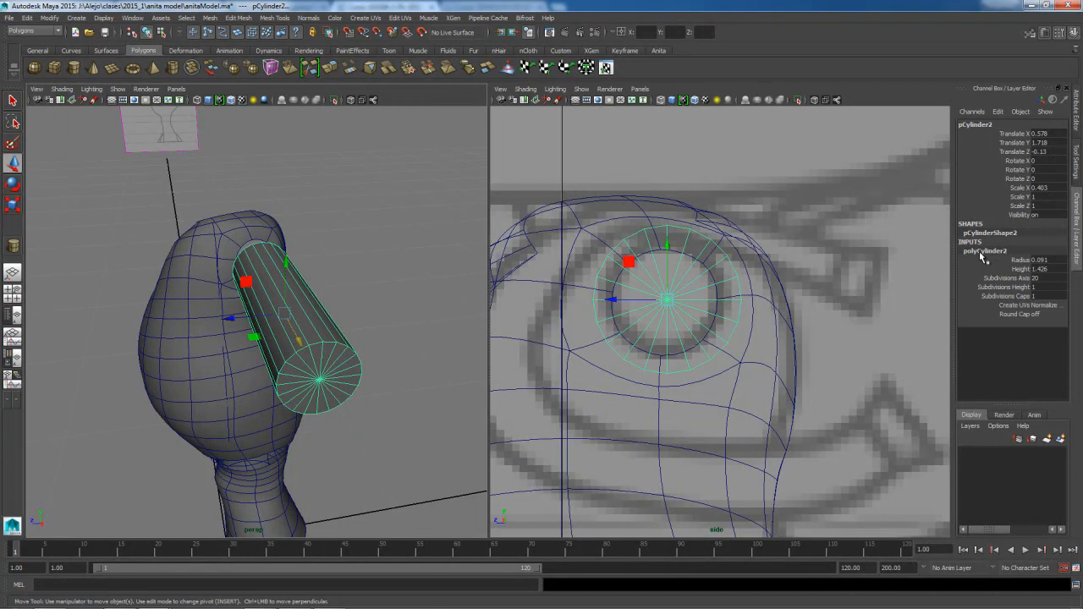
key("Return")
double_click(1042, 289)
key("Return")
double_click(1039, 296)
type("0")
key("Return")
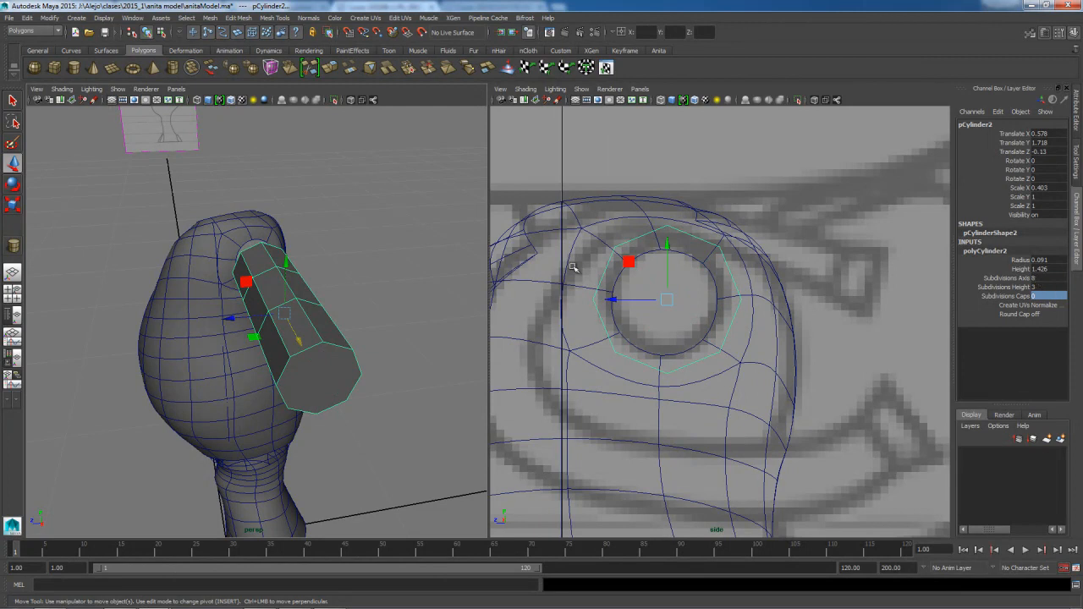
- Delete the end cap faces of the arm cylinder so that the tube is open
right_click_drag(347, 344, 347, 377)
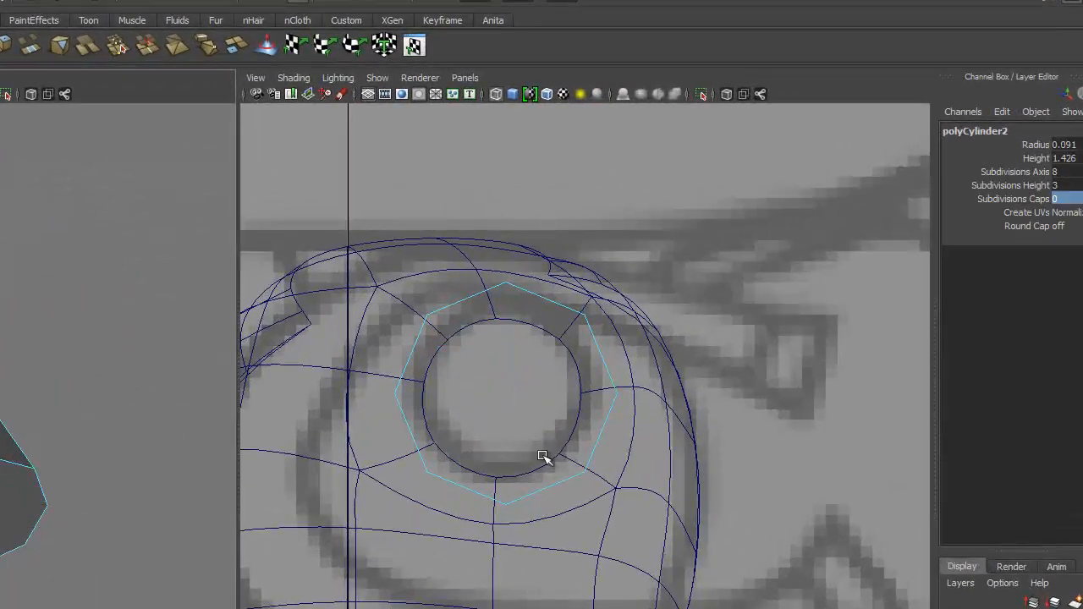
left_click(507, 404)
key("Delete")
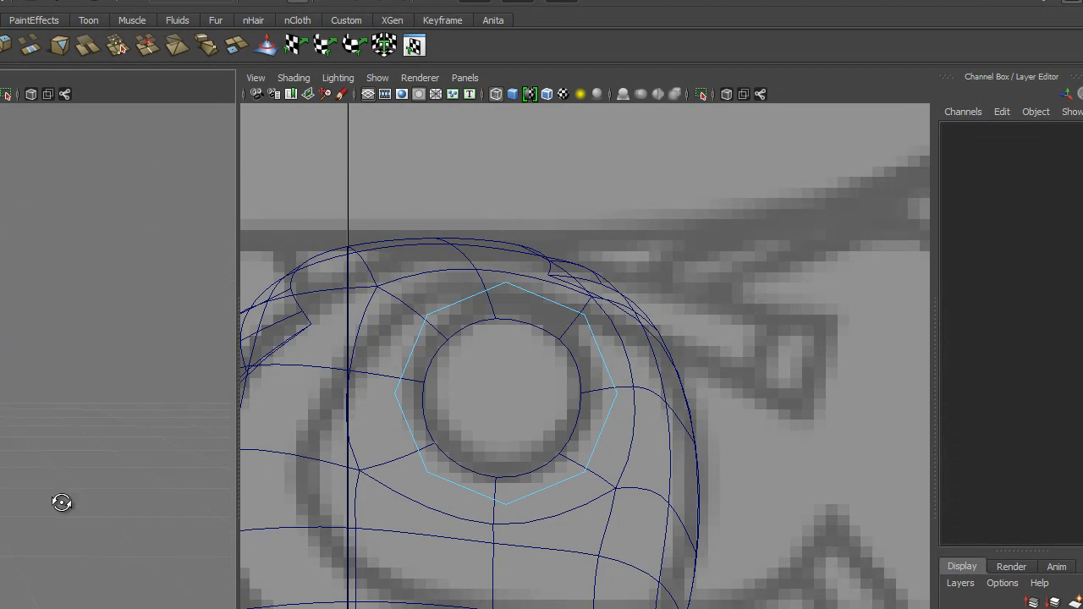
left_click_drag(65, 503, 149, 524, "alt")
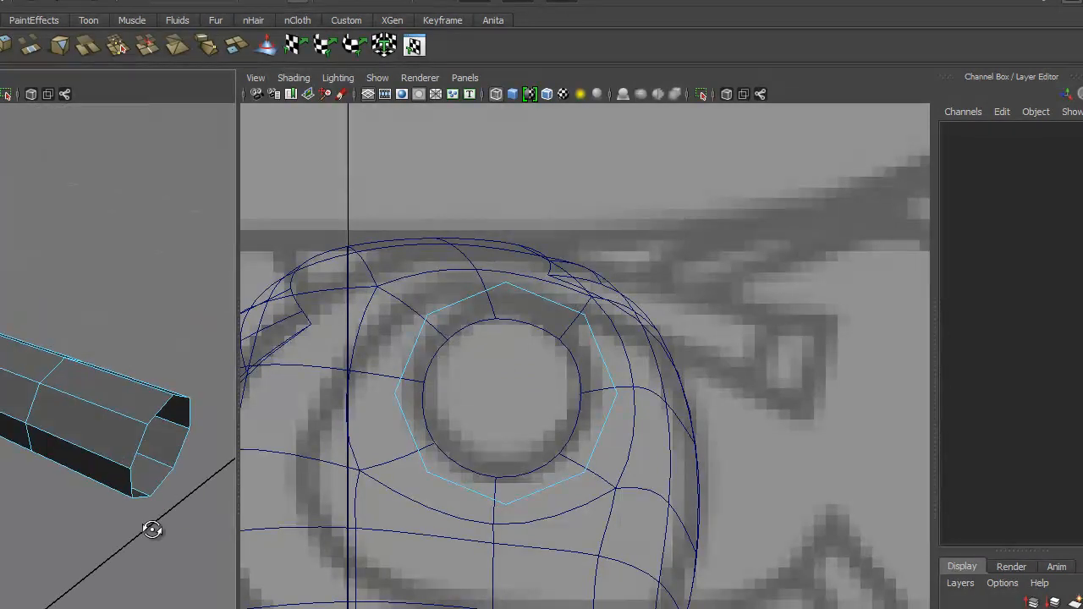
- In the front view, move the cylinder's outer end vertices outward along X to lengthen the arm over the reference drawing
left_click(472, 81)
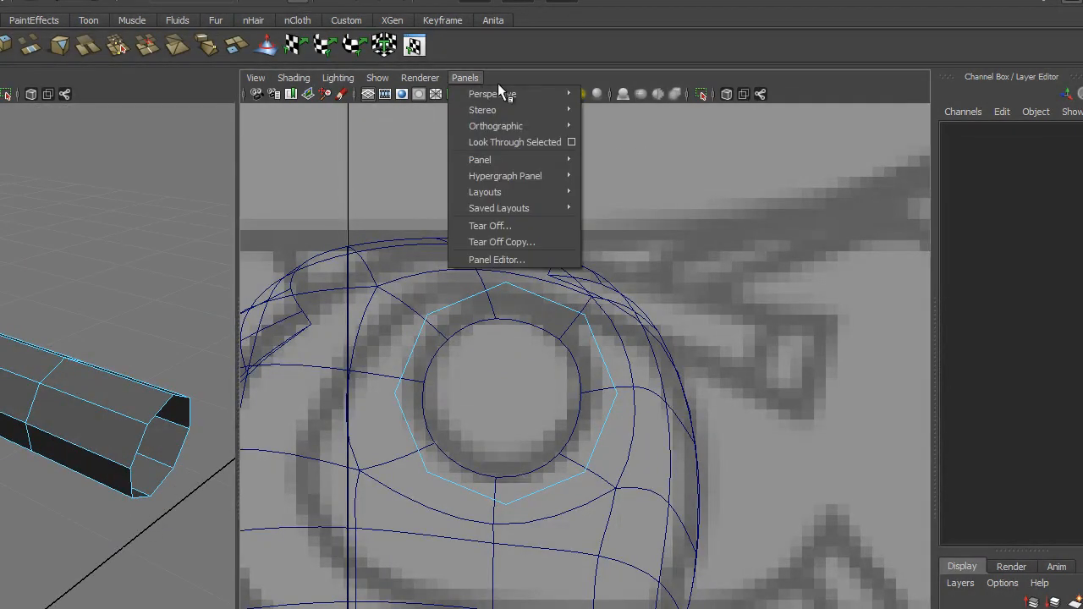
mouse_move(544, 133)
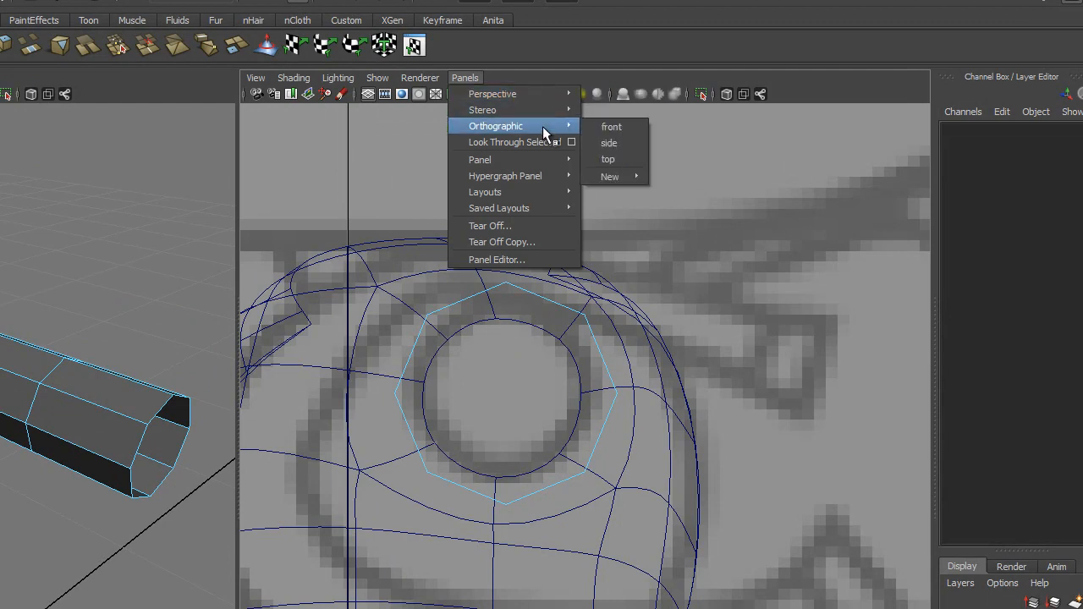
left_click(606, 127)
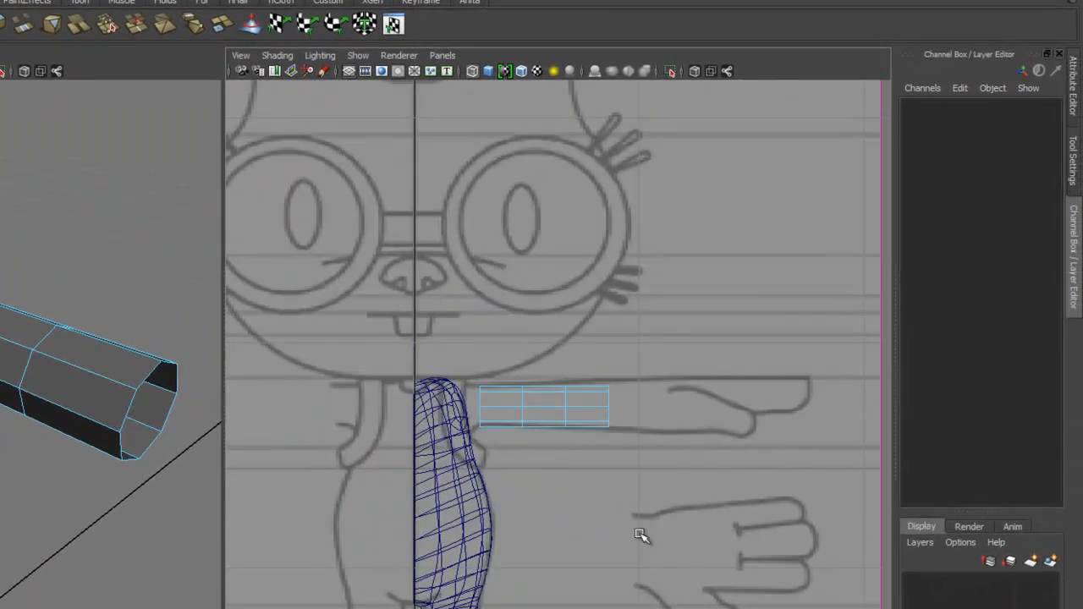
right_click_drag(654, 562, 632, 538, "alt")
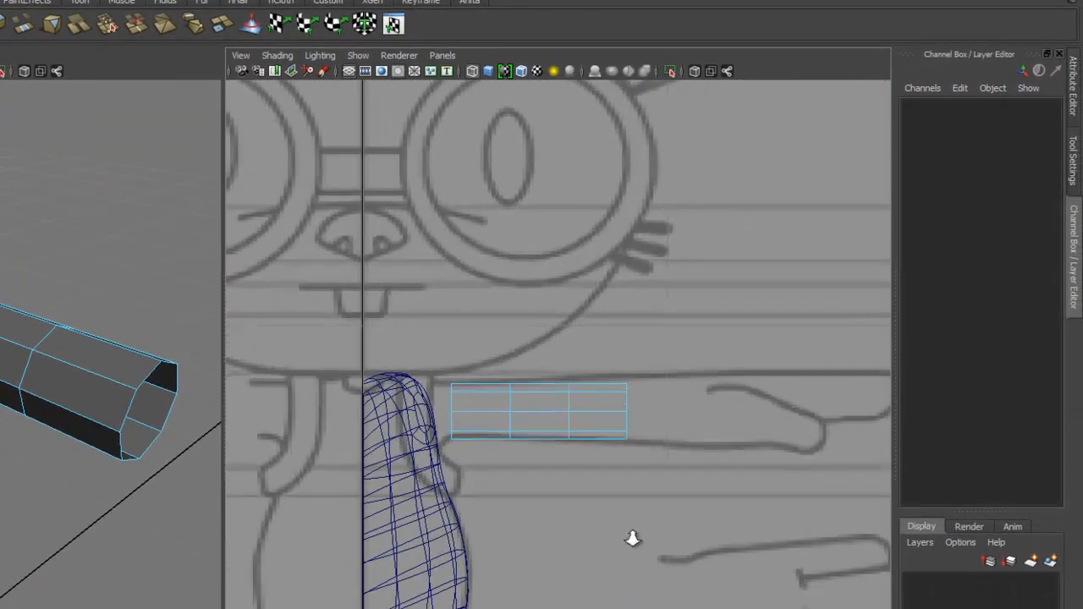
right_click(616, 422)
right_click_drag(563, 422, 560, 422)
left_click_drag(612, 373, 640, 472)
left_click_drag(708, 412, 753, 411)
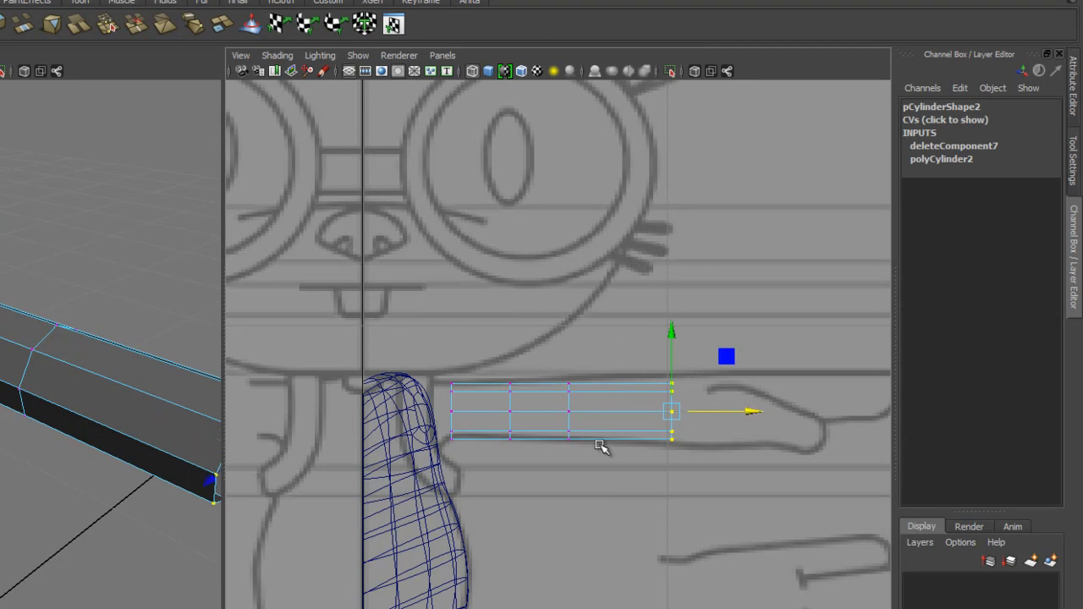
- Move the shoulder-end vertices slightly toward the body, then shift the two middle vertex loops outward and scale them closer together in X
left_click_drag(445, 417, 473, 455)
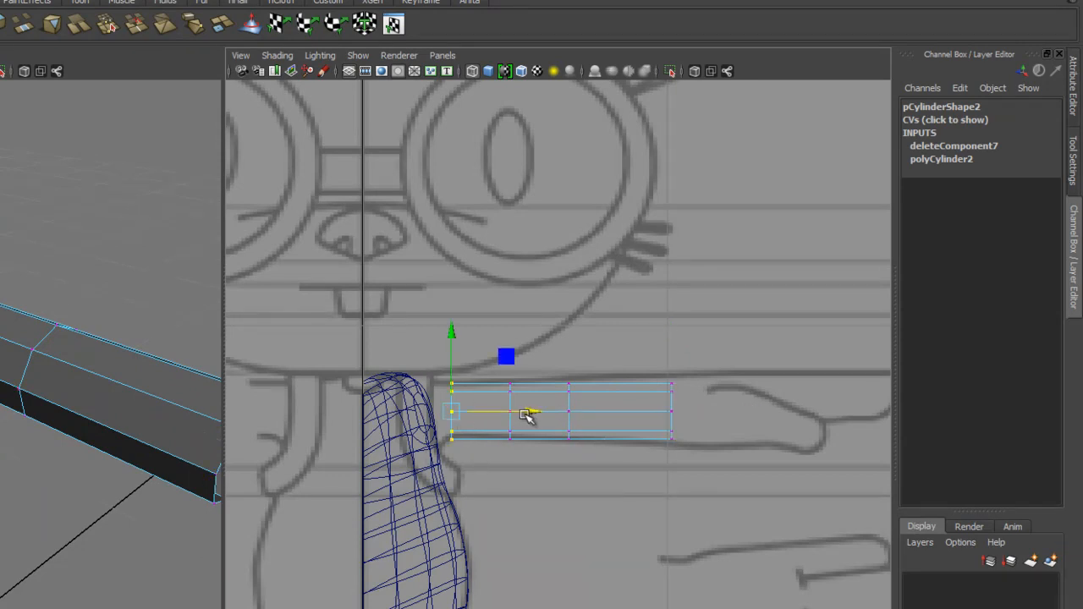
left_click_drag(530, 411, 524, 411)
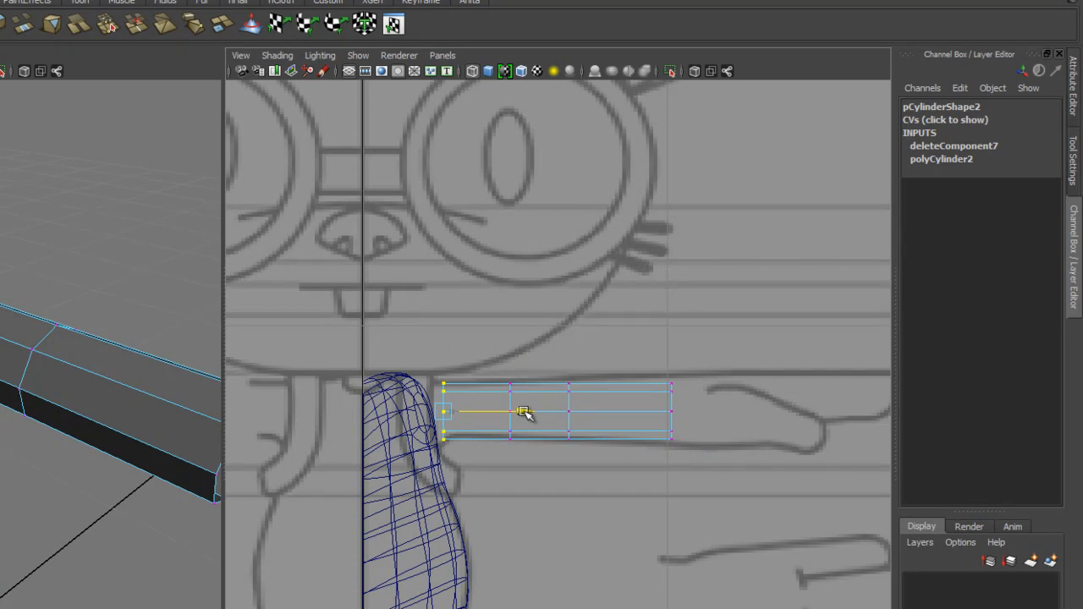
left_click_drag(524, 411, 524, 411)
left_click_drag(495, 378, 583, 495)
left_click_drag(618, 412, 621, 412)
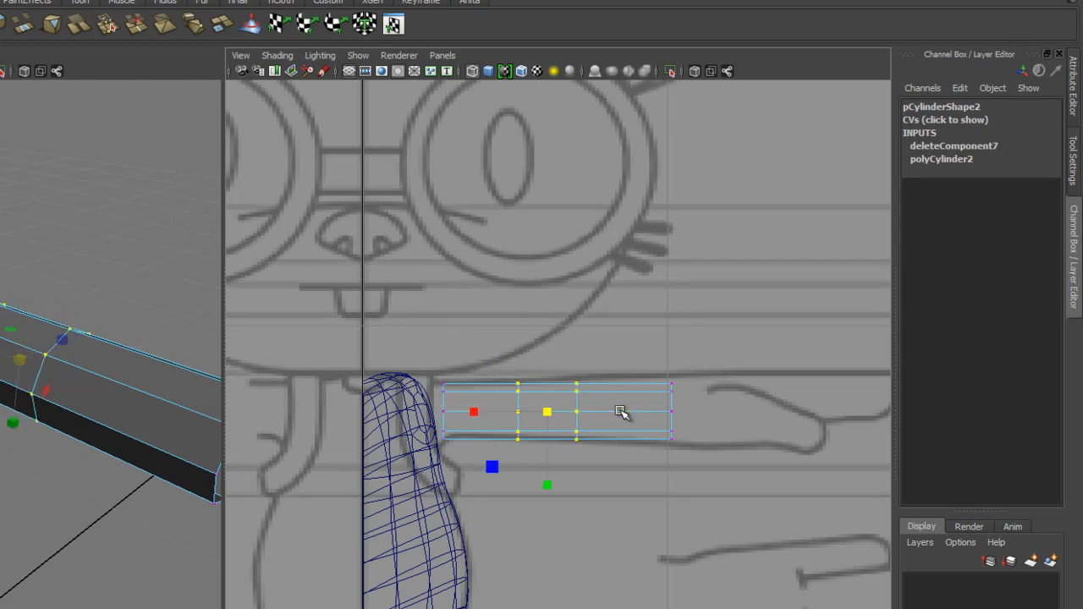
left_click_drag(471, 410, 506, 422)
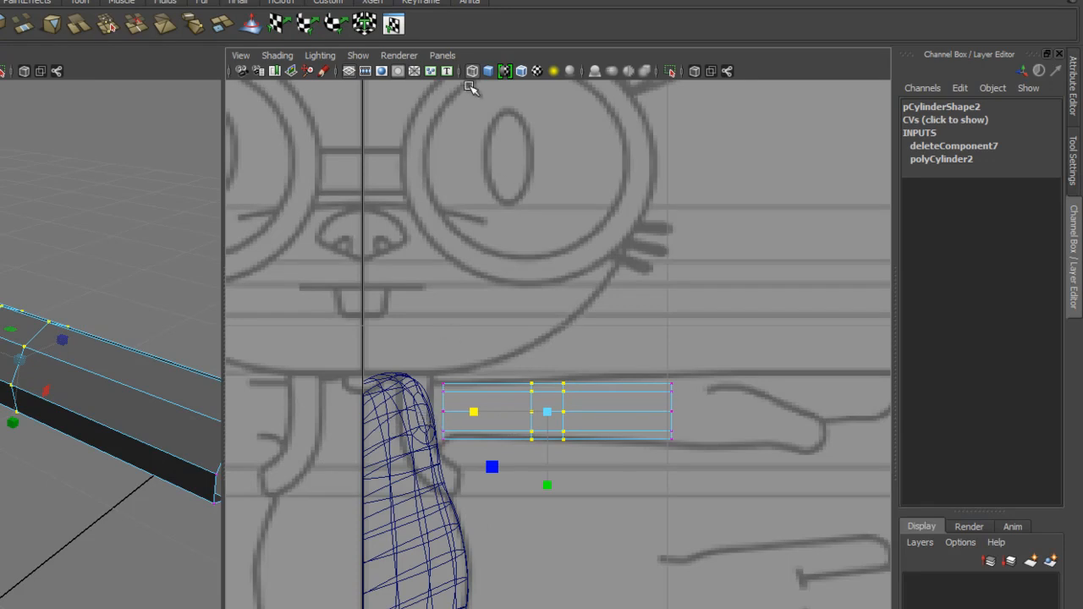
- Compare the cylinder's outline with the shoulder hole in the side view and return to the front view
left_click(444, 56)
mouse_move(471, 104)
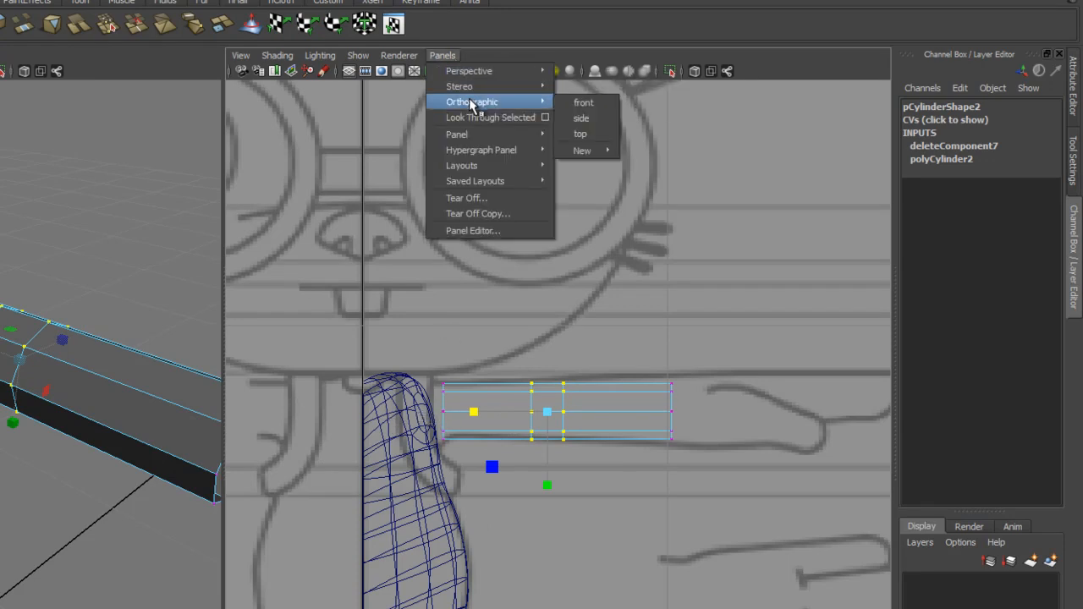
left_click(583, 102)
right_click_drag(481, 359, 512, 392, "alt")
mouse_move(582, 451)
right_mouse_down("alt")
mouse_move(532, 442)
mouse_move(583, 453)
right_mouse_up("alt")
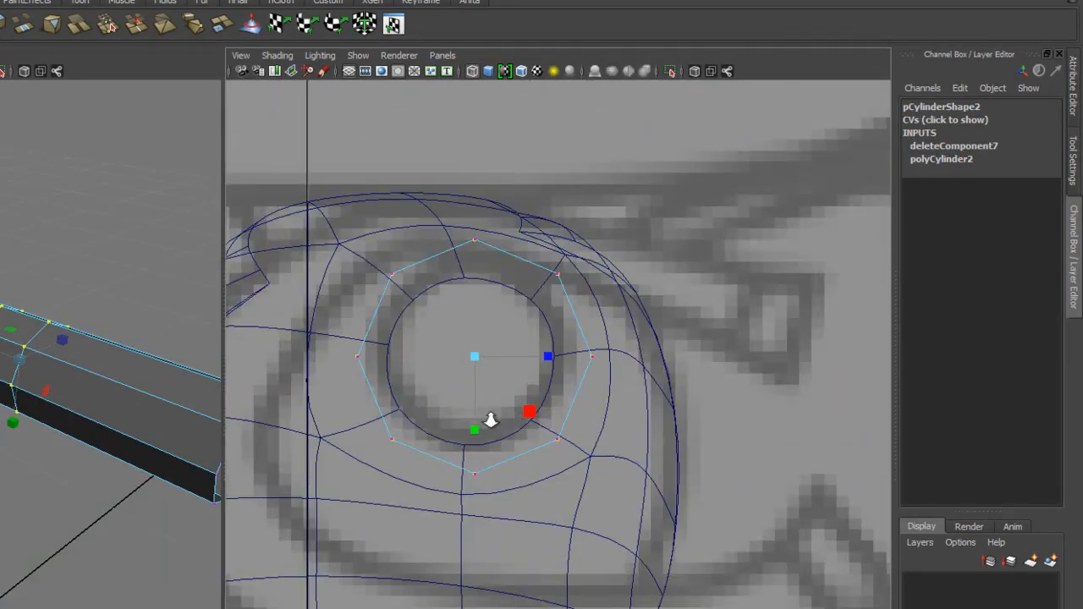
right_click_drag(489, 420, 483, 423, "alt")
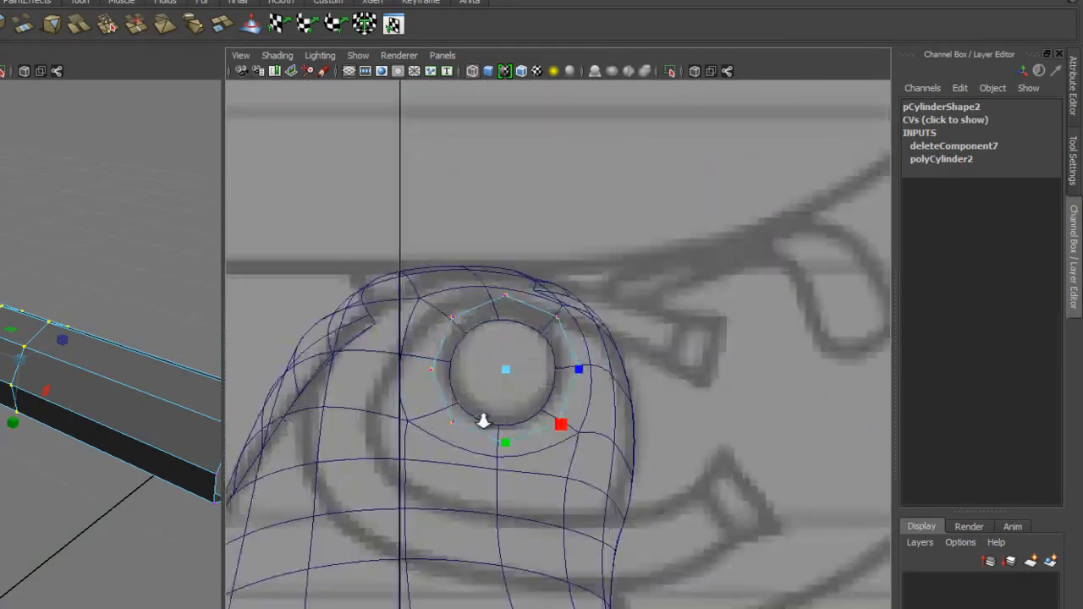
left_click(441, 55)
mouse_move(489, 101)
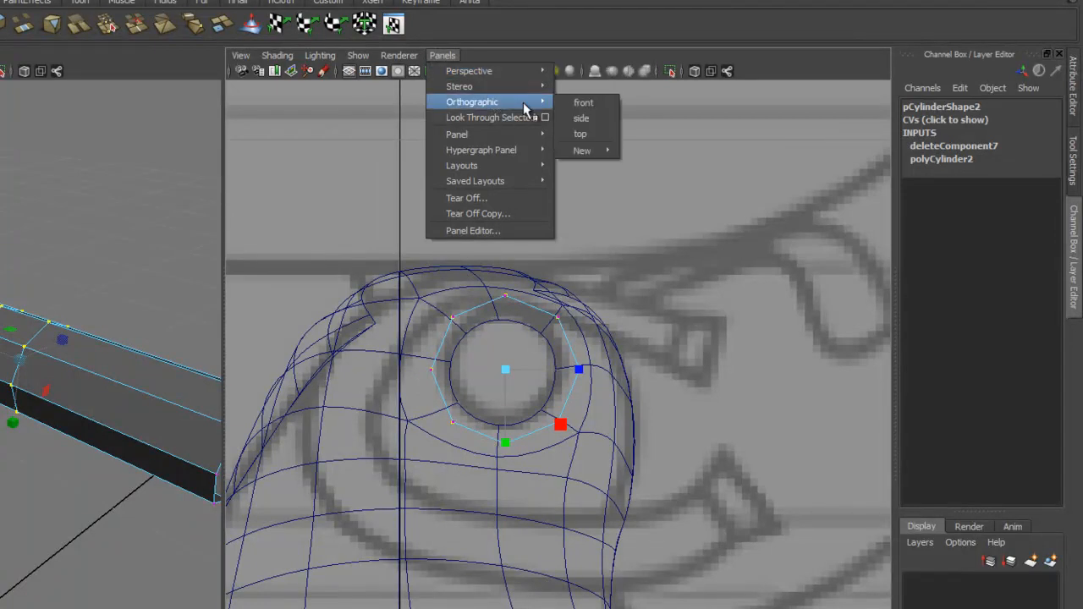
left_click(583, 102)
scroll(436, 447, "up", 5)
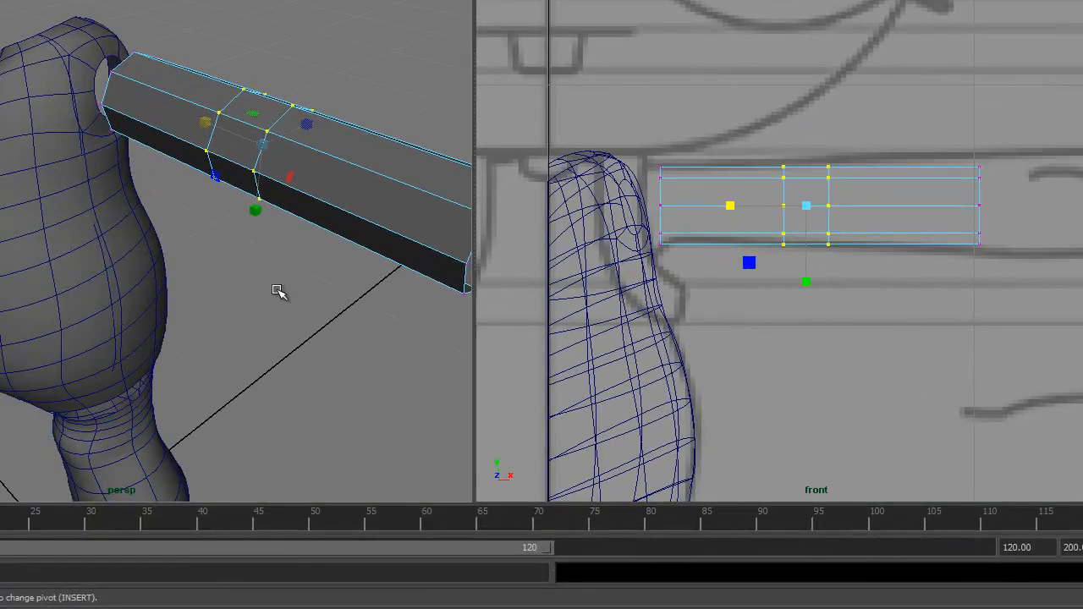
- Examine in perspective how the arm cylinder's end vertices line up with the edges around the body's shoulder hole
left_click_drag(277, 291, 278, 316, "alt")
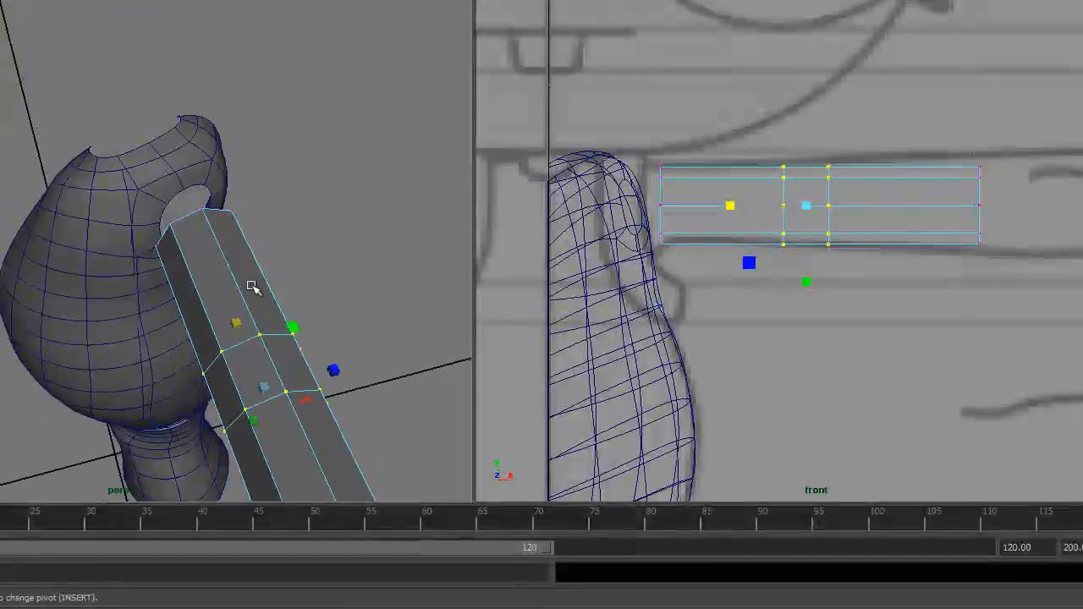
right_click(194, 159)
right_click_drag(211, 152, 235, 142)
left_click(203, 208)
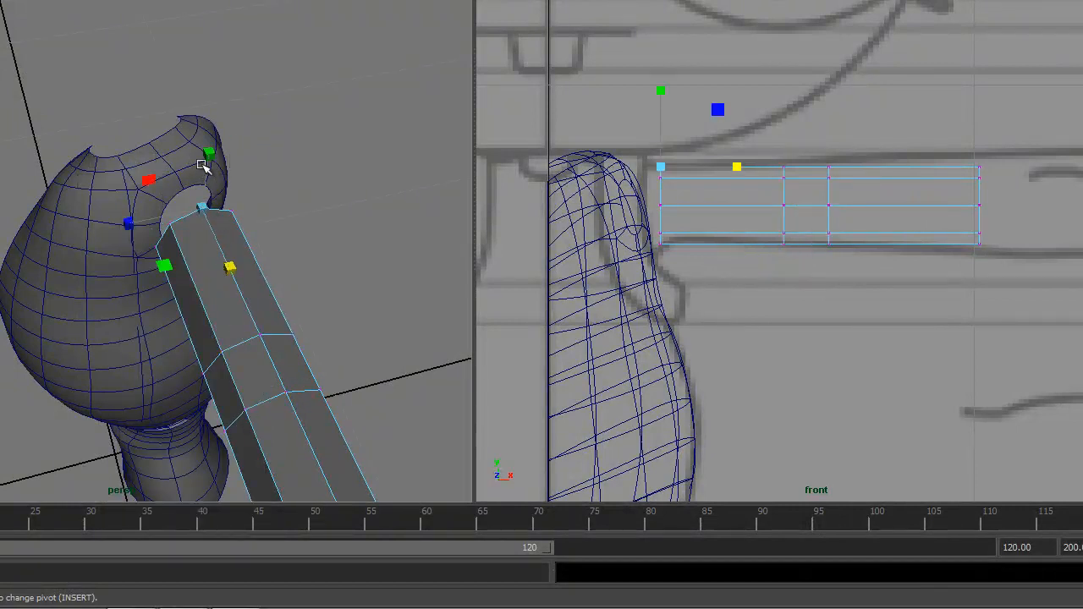
right_click_drag(254, 311, 329, 186)
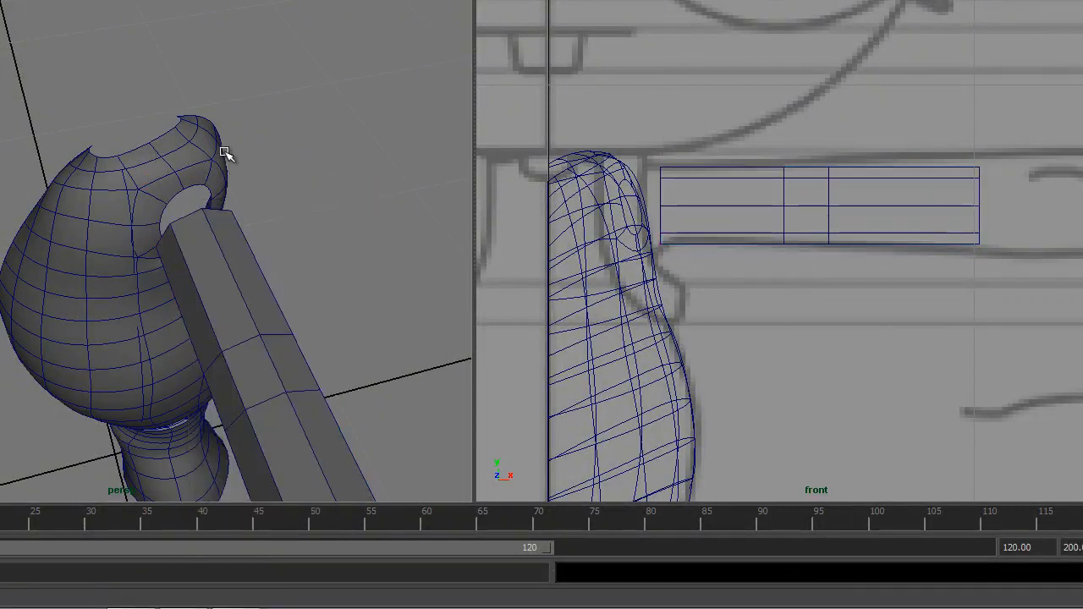
left_click(208, 161)
left_click_drag(258, 229, 350, 174, "alt")
left_click_drag(330, 259, 236, 180, "alt")
left_click_drag(249, 223, 144, 187, "alt")
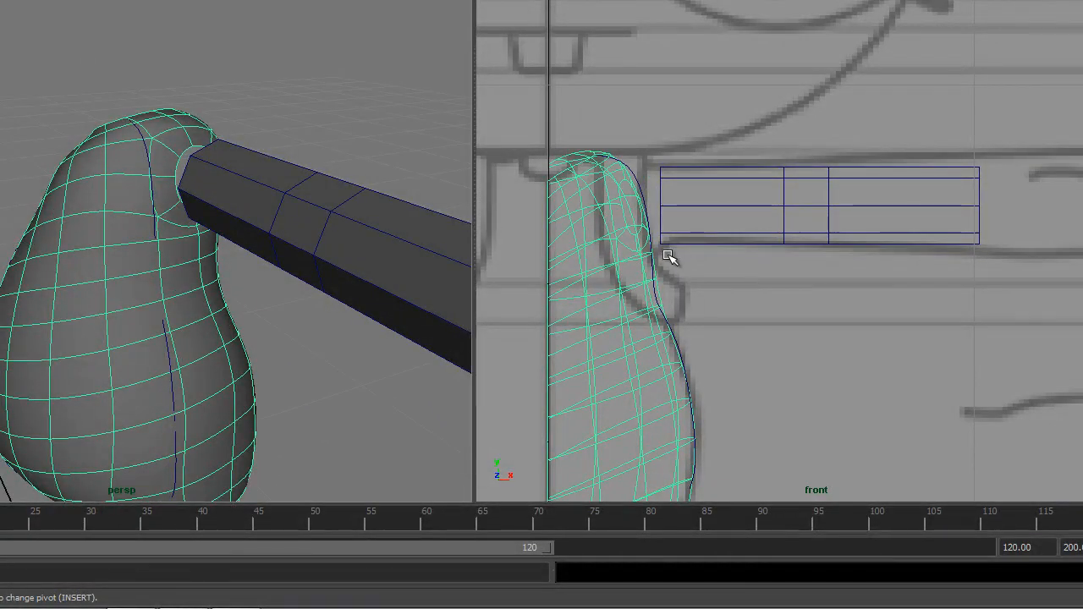
- Taper the arm by scaling down its shoulder-end vertices to about the hole's size and slightly shrinking the two middle loops
left_click(669, 205)
right_click_drag(669, 205, 624, 204)
left_click(660, 206)
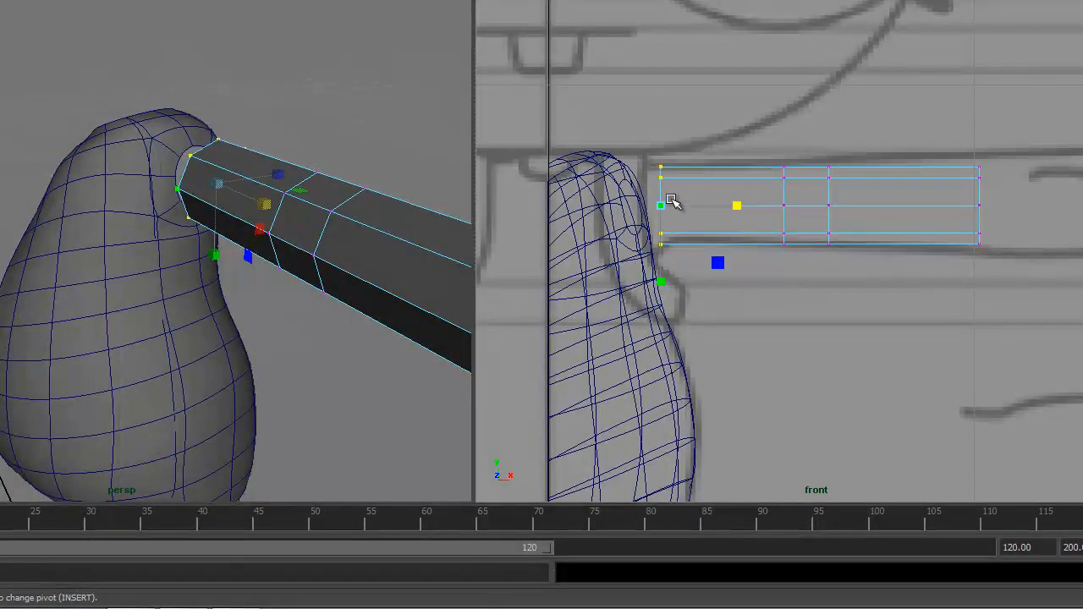
left_click_drag(219, 184, 199, 196)
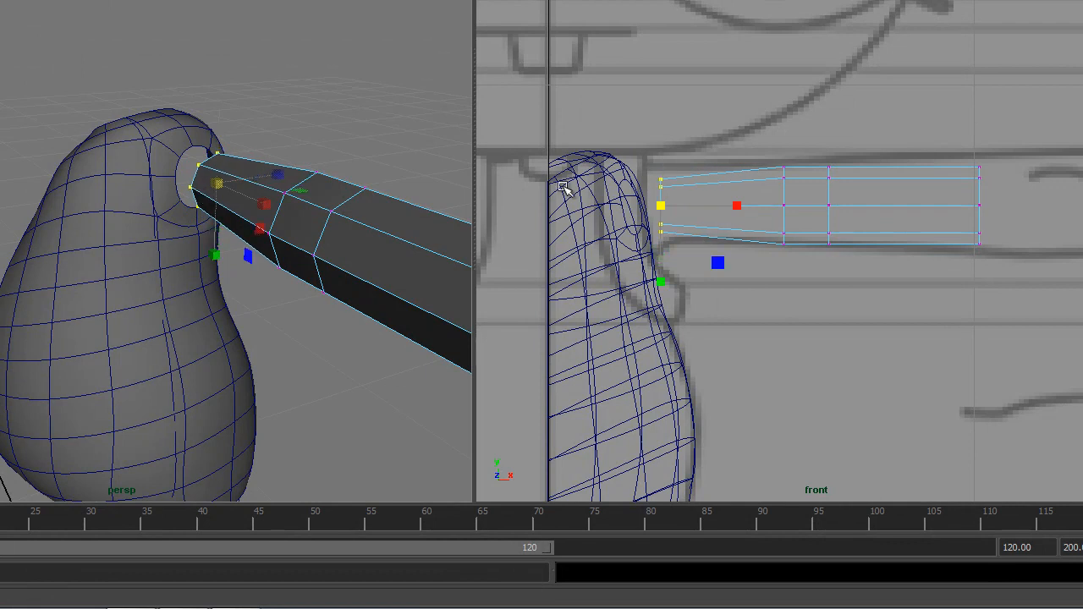
left_click_drag(762, 161, 845, 288)
left_click_drag(336, 237, 320, 248)
- Scale up the arm's outer end vertices and raise them slightly in Y to match the sleeve outline in the front reference
left_click_drag(958, 139, 978, 181)
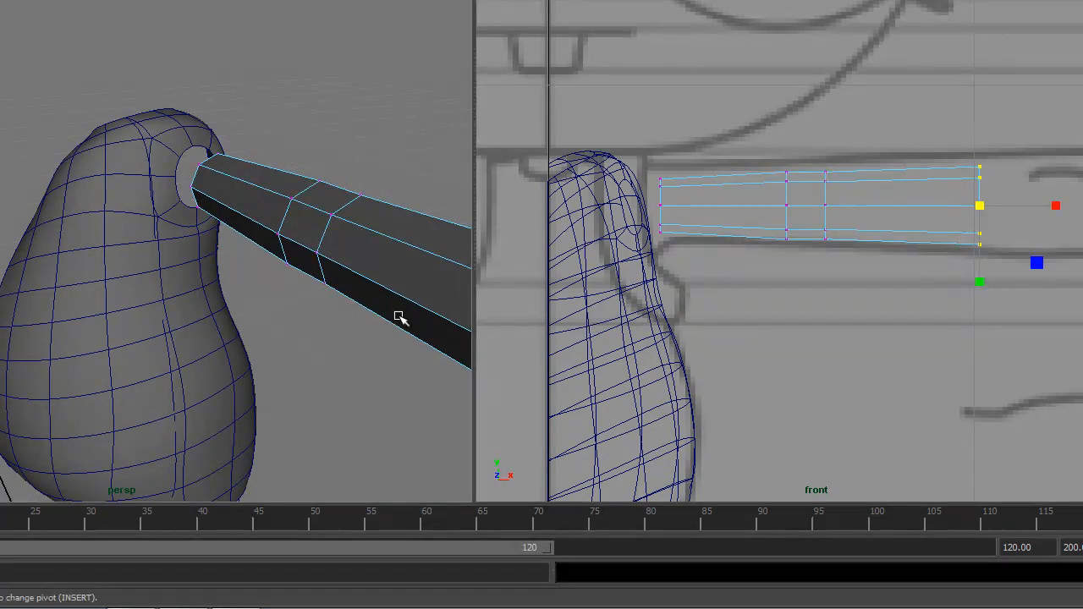
key("f")
left_click_drag(209, 339, 224, 336)
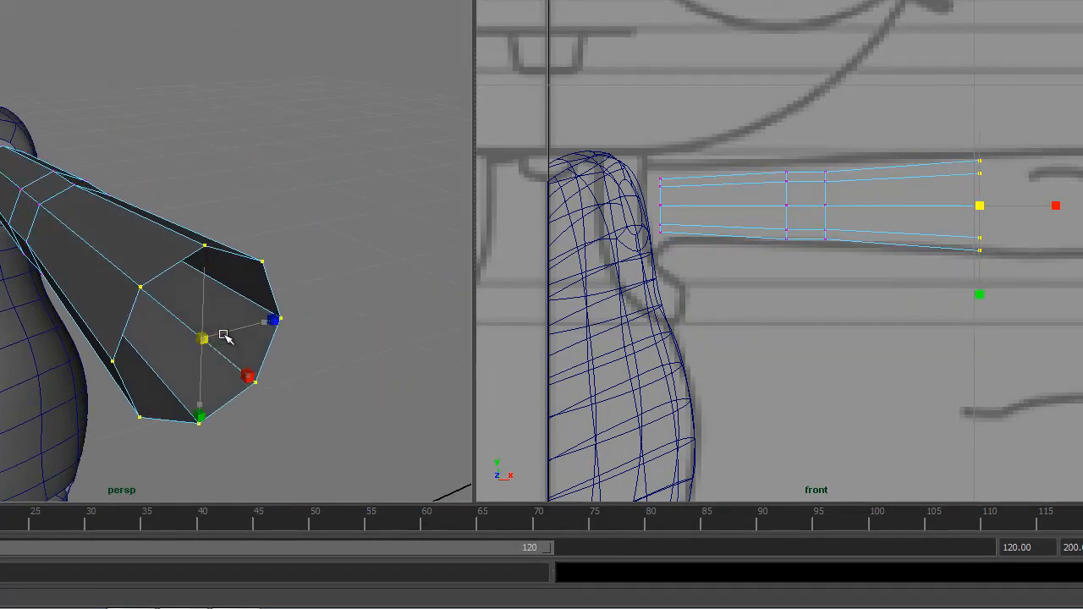
key("w")
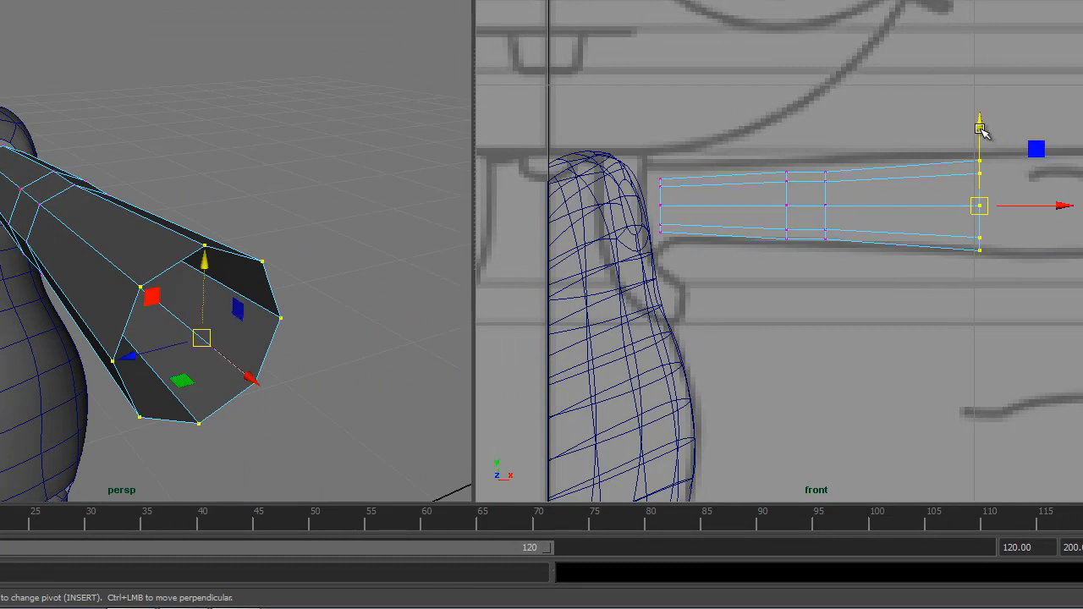
left_click_drag(981, 126, 979, 127)
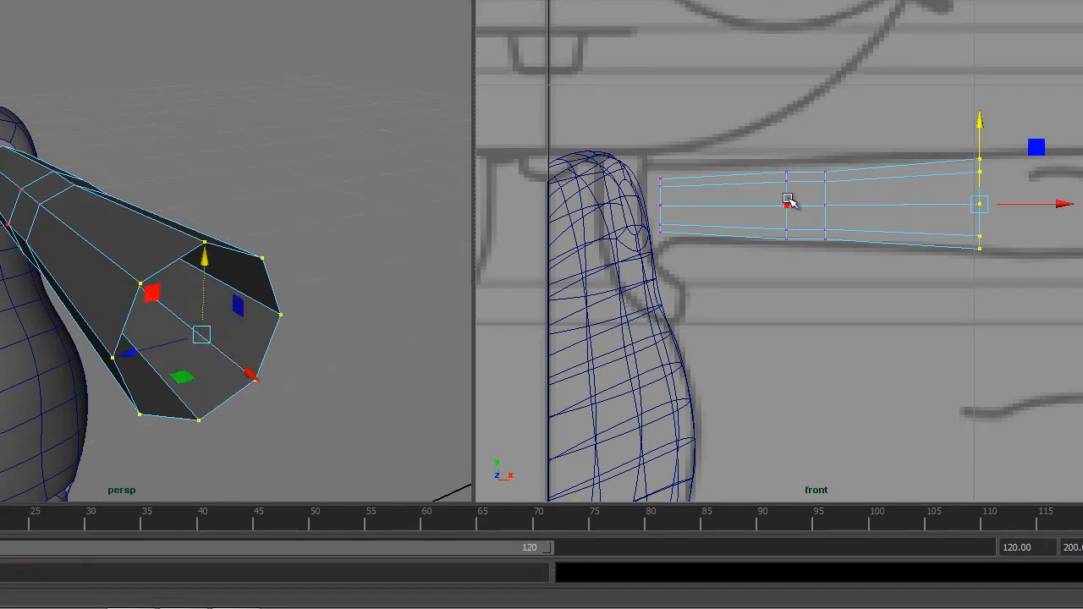
left_click_drag(774, 165, 814, 263)
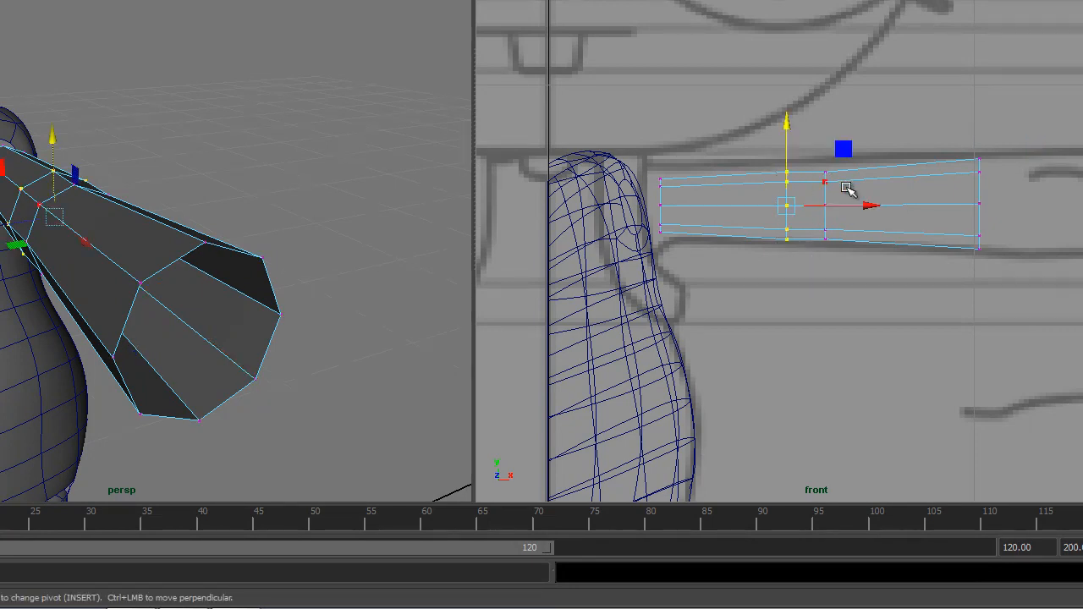
key("Insert")
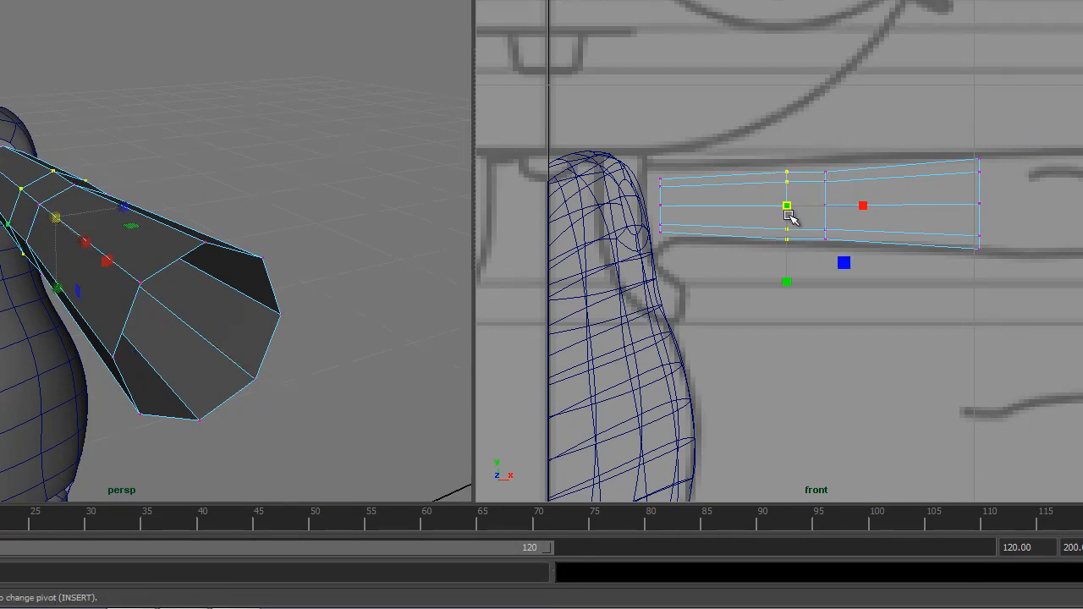
- Combine the arm cylinder and the body into one mesh and display it with smooth preview
right_click_drag(237, 207, 309, 187)
left_click(238, 258)
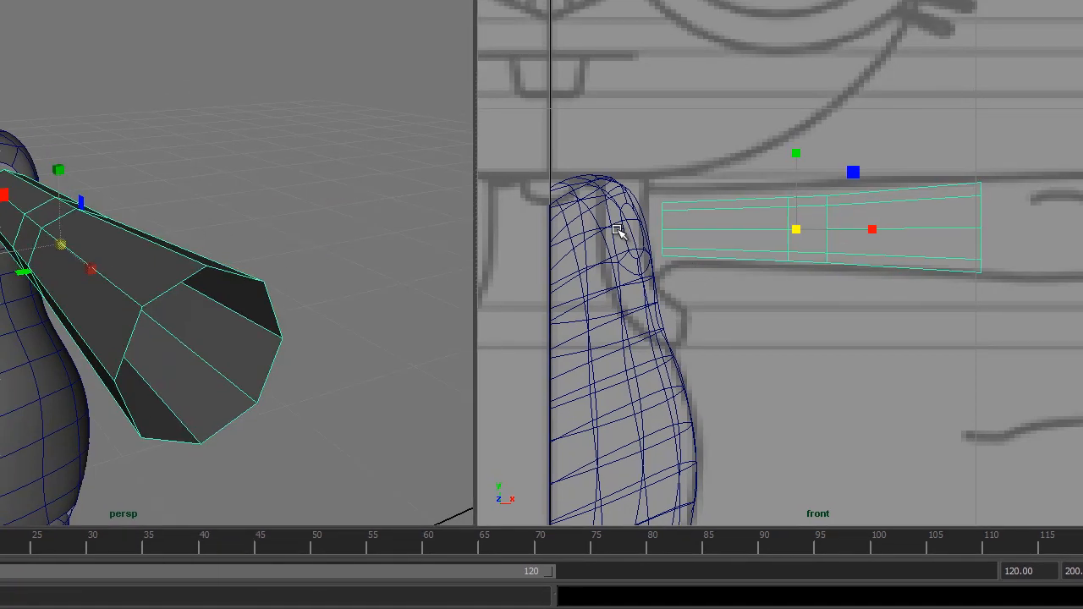
left_click(619, 231, "shift")
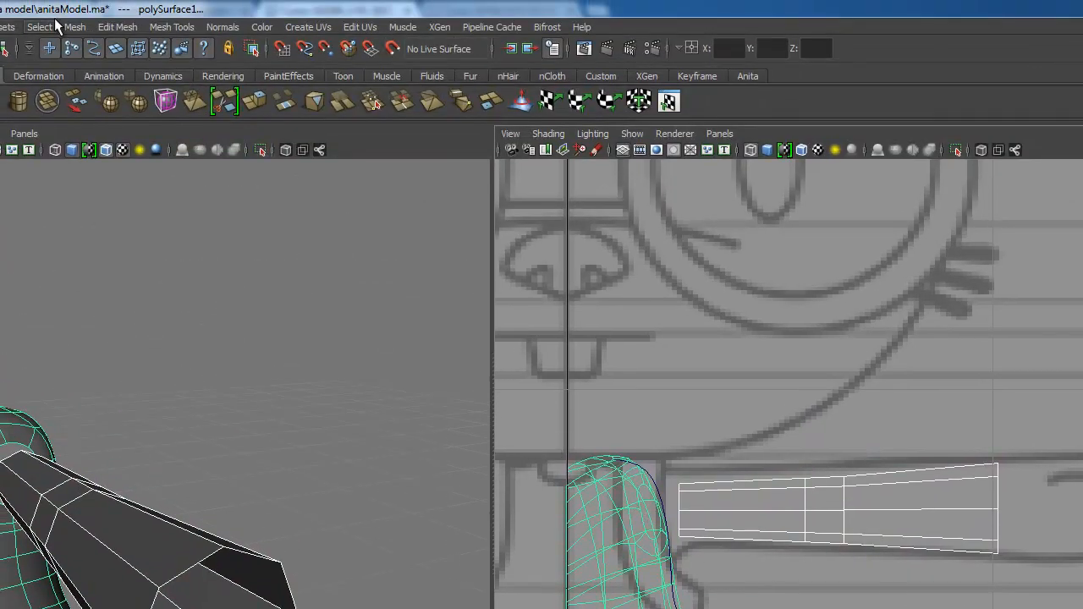
left_click(82, 28)
left_click(93, 72)
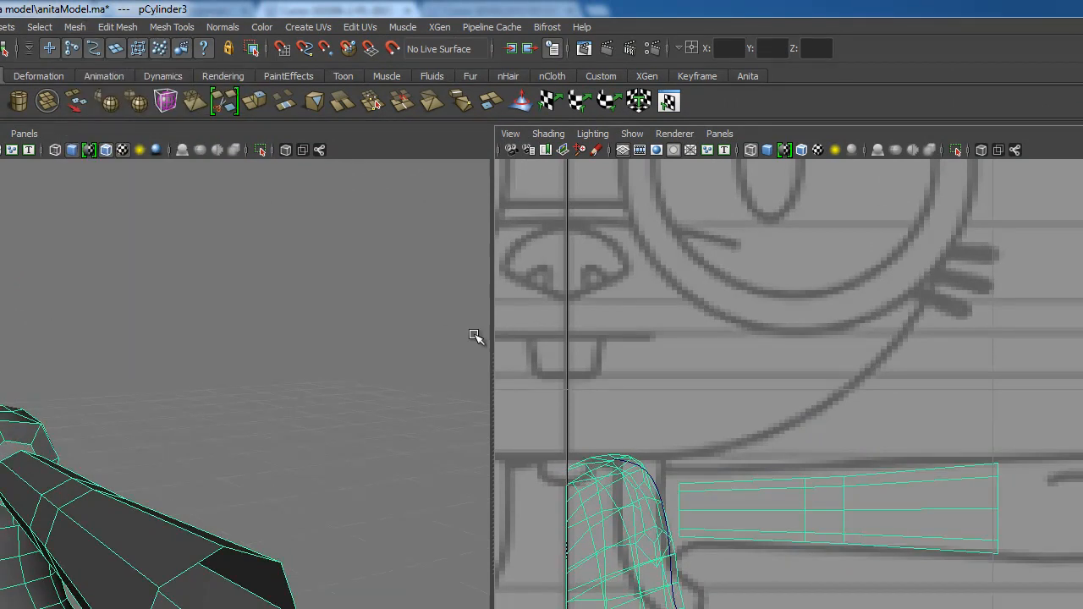
key("3")
- Bridge the arm's shoulder-end border edges to the body's shoulder-hole border edges, using a linear path and 1 division
left_click_drag(191, 447, 251, 449, "alt")
middle_click_drag(252, 449, 352, 310, "alt")
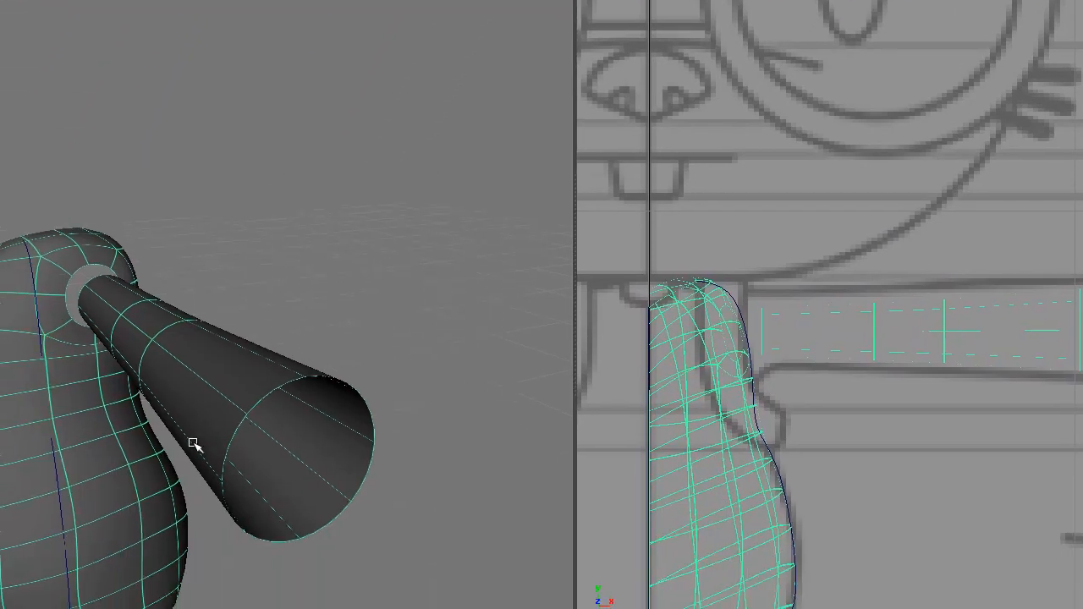
left_click_drag(353, 310, 329, 339, "alt")
right_click_drag(326, 333, 315, 296)
left_click(251, 310)
double_click(263, 308)
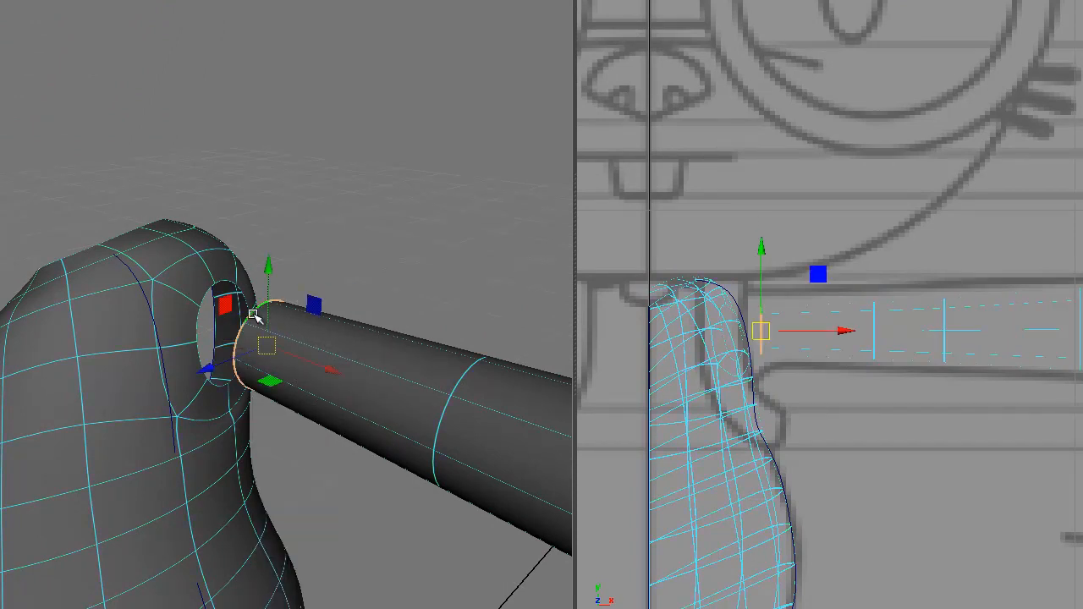
double_click(201, 297, "shift")
left_click_drag(353, 357, 367, 360, "alt")
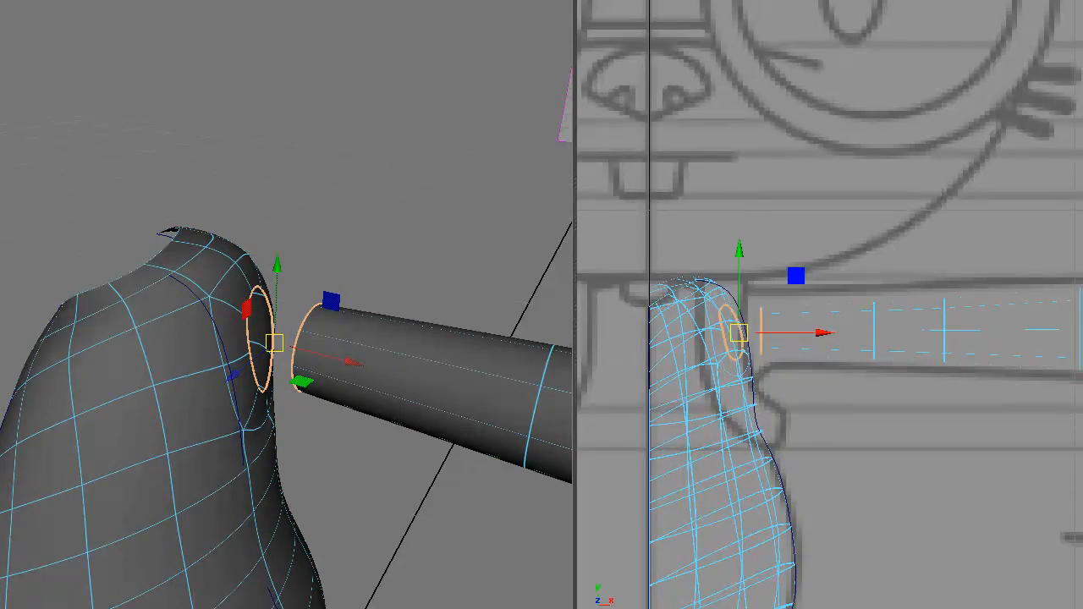
left_click(198, 1)
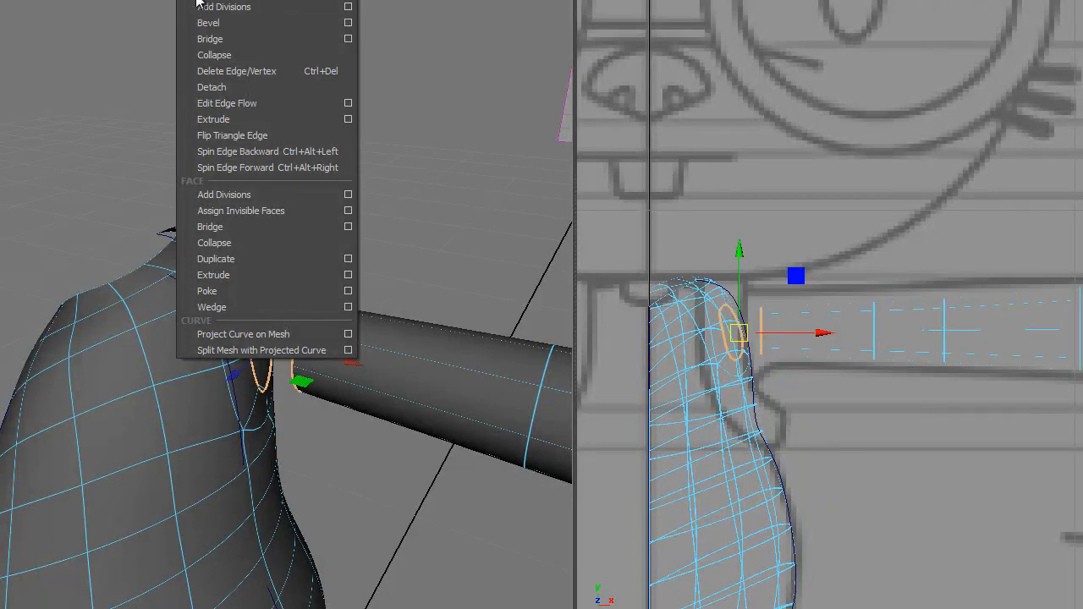
left_click(349, 38)
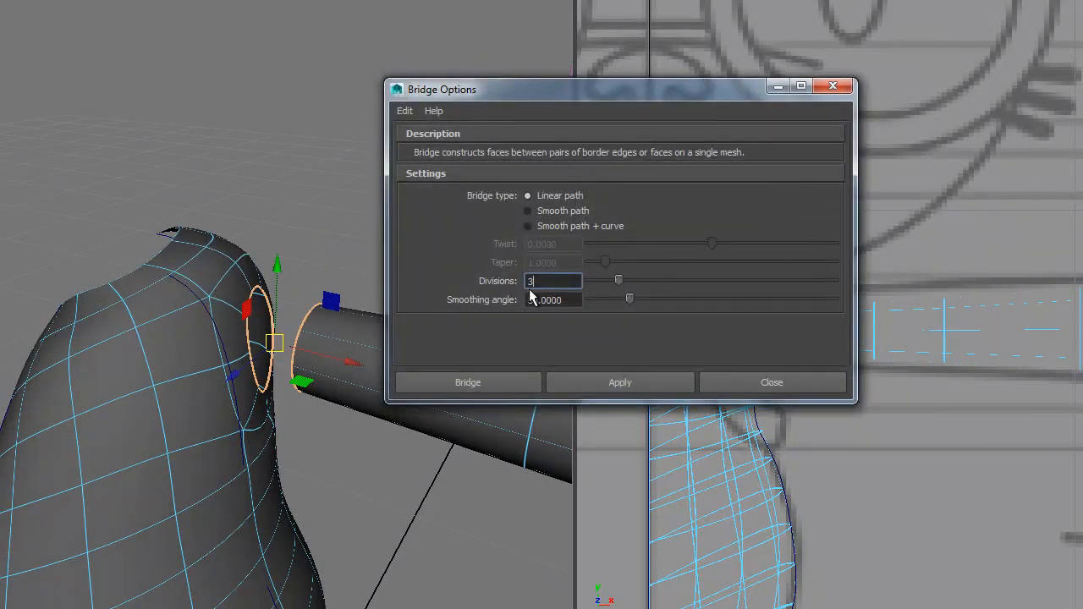
type("1")
left_click(508, 381)
left_click_drag(385, 423, 596, 407, "alt")
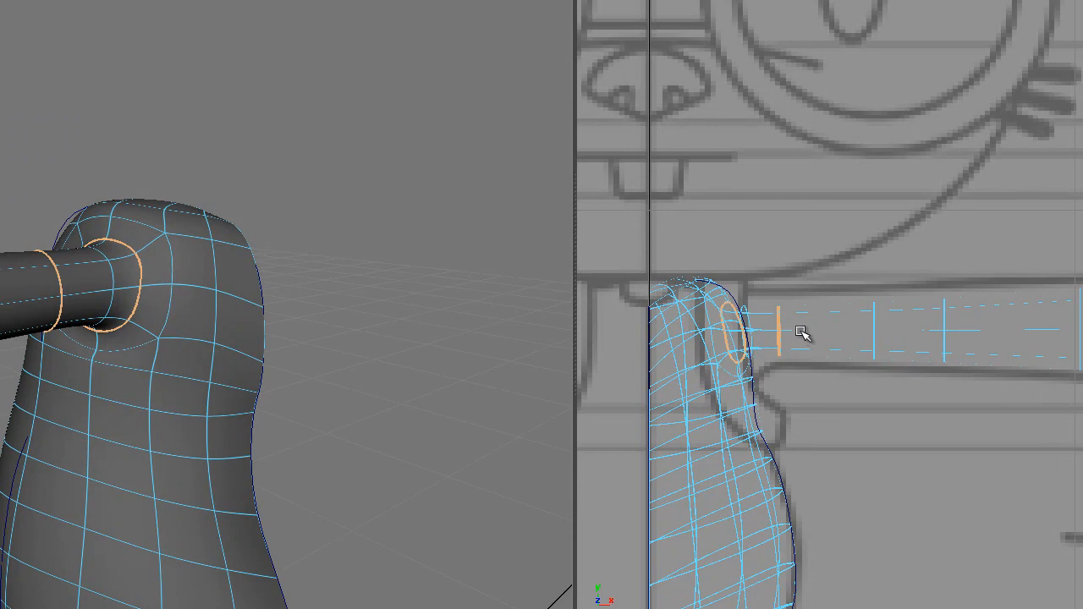
left_click_drag(145, 288, 302, 306, "alt")
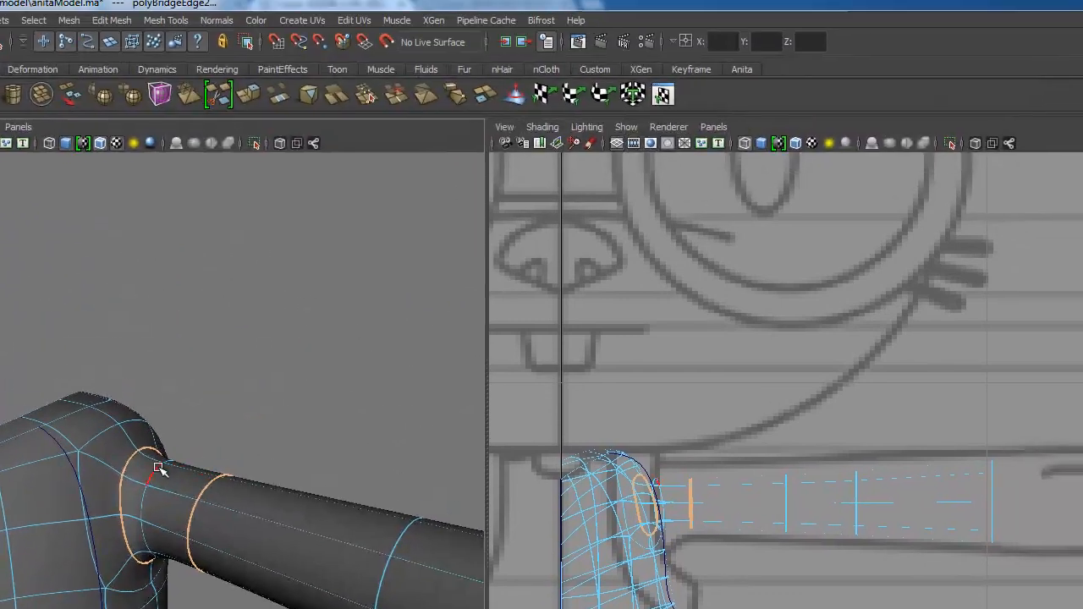
- Return to object mode, reset the Sculpt Geometry Tool to its defaults and shrink its brush to about the size of the shoulder joint
right_click_drag(159, 469, 190, 439)
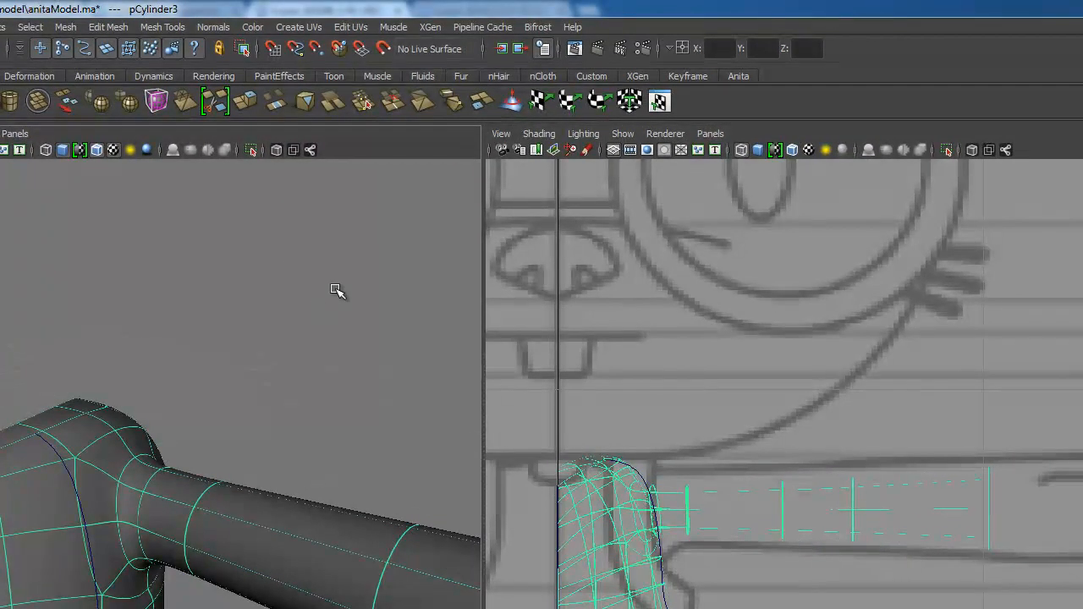
left_click(169, 27)
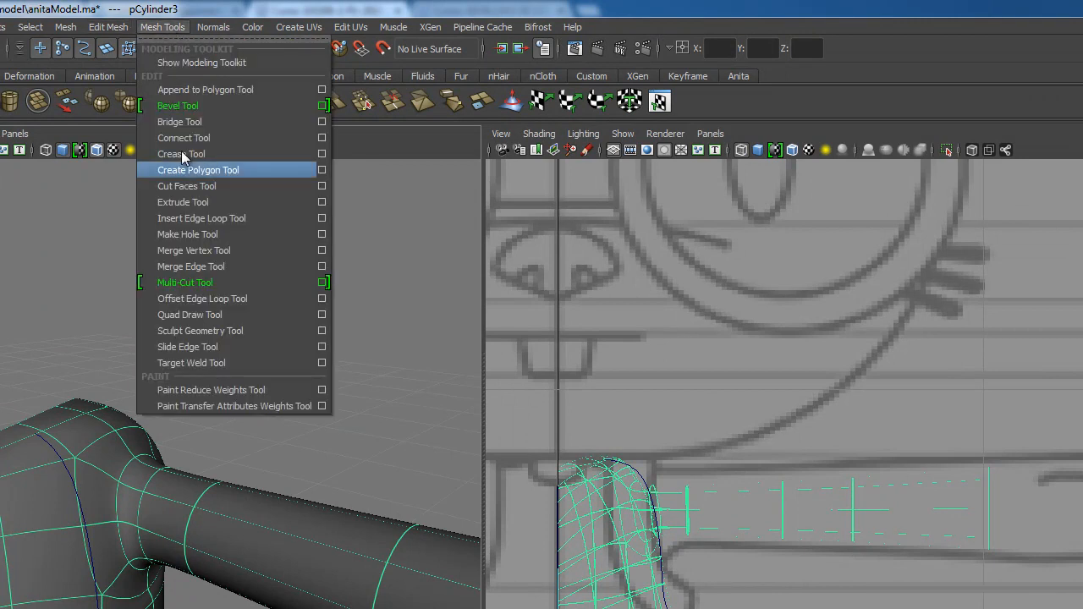
left_click(321, 330)
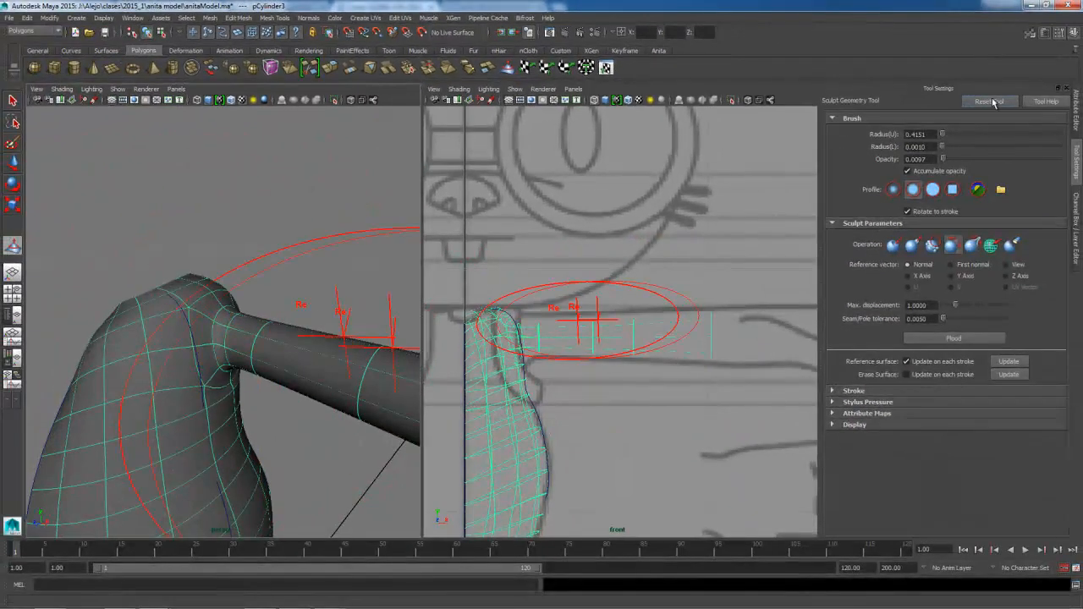
left_click(990, 102)
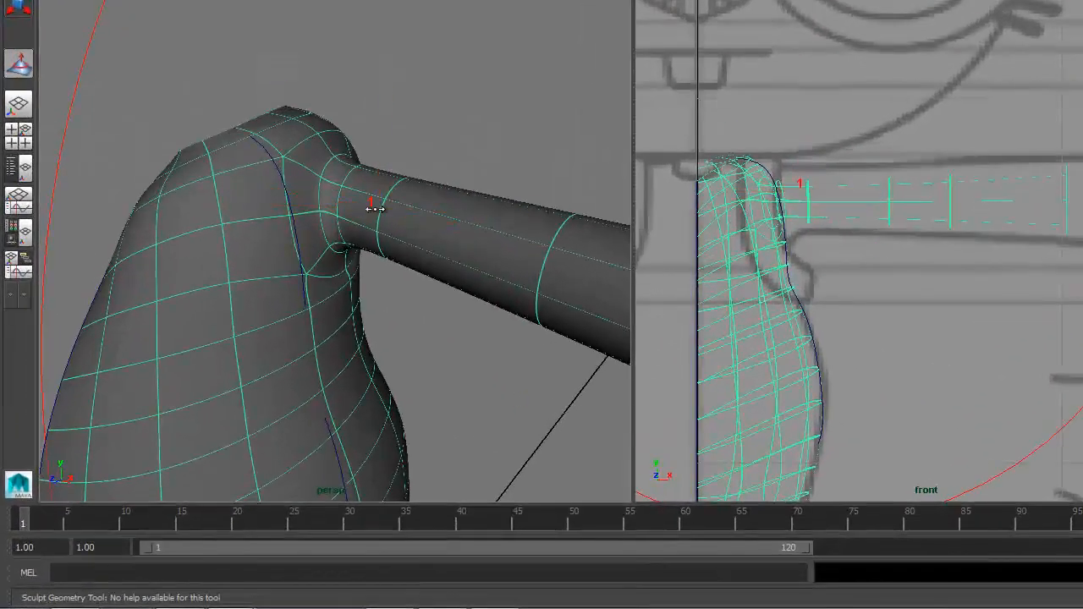
mouse_move(375, 208)
left_mouse_down()
mouse_move(22, 262)
mouse_move(336, 198)
mouse_move(135, 209)
mouse_move(107, 223)
left_mouse_up()
left_click_drag(383, 196, 354, 198)
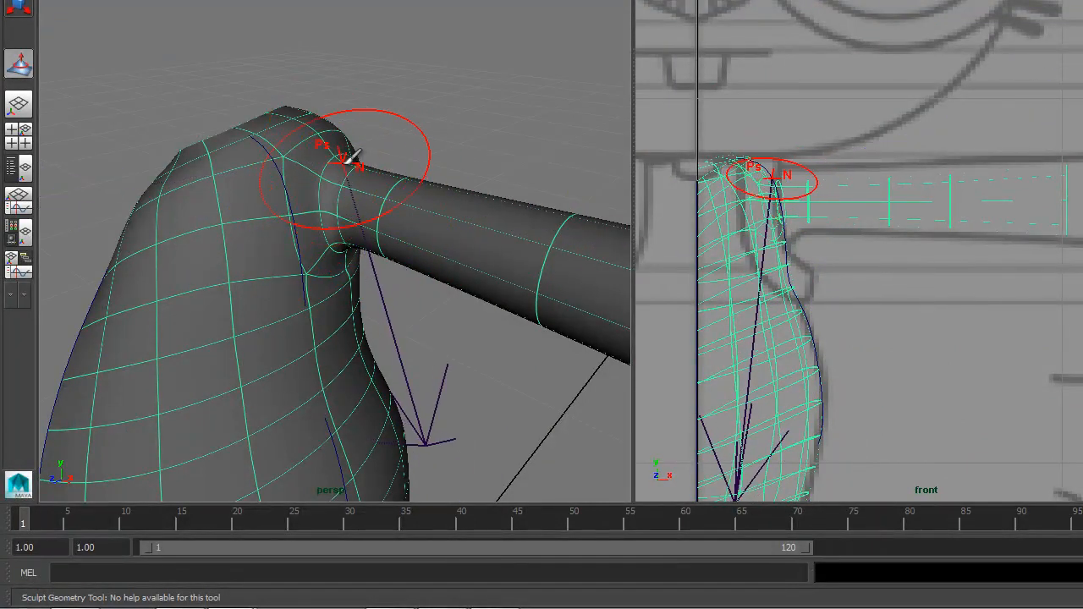
- Undo the trial sculpt stroke and smooth the mesh around the whole shoulder-to-arm joint with the sculpt brush
left_click_drag(348, 162, 335, 160)
key("ctrl+z")
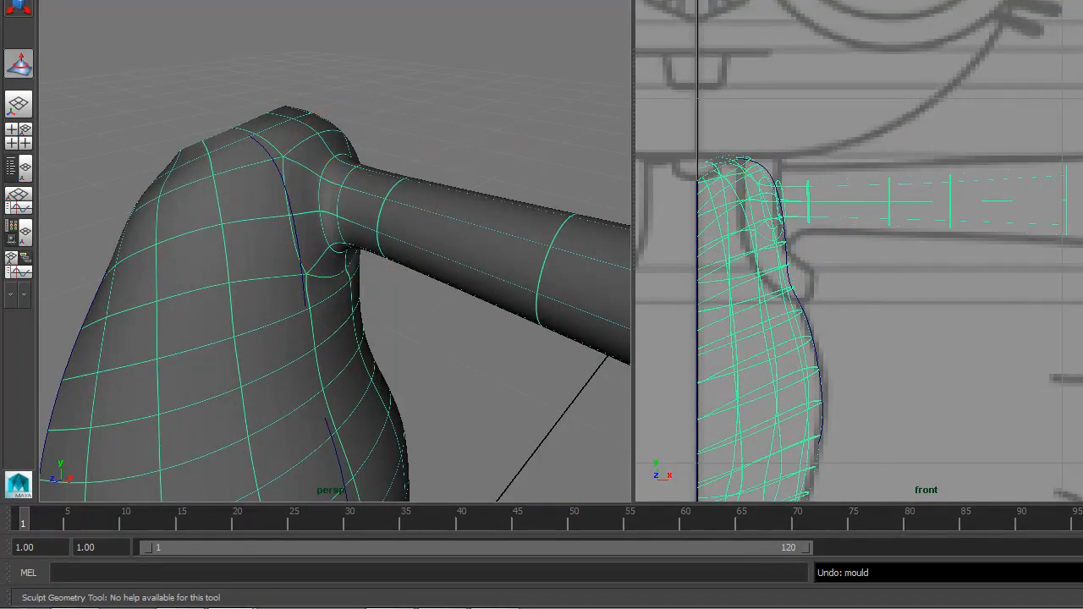
left_click_drag(338, 169, 360, 160)
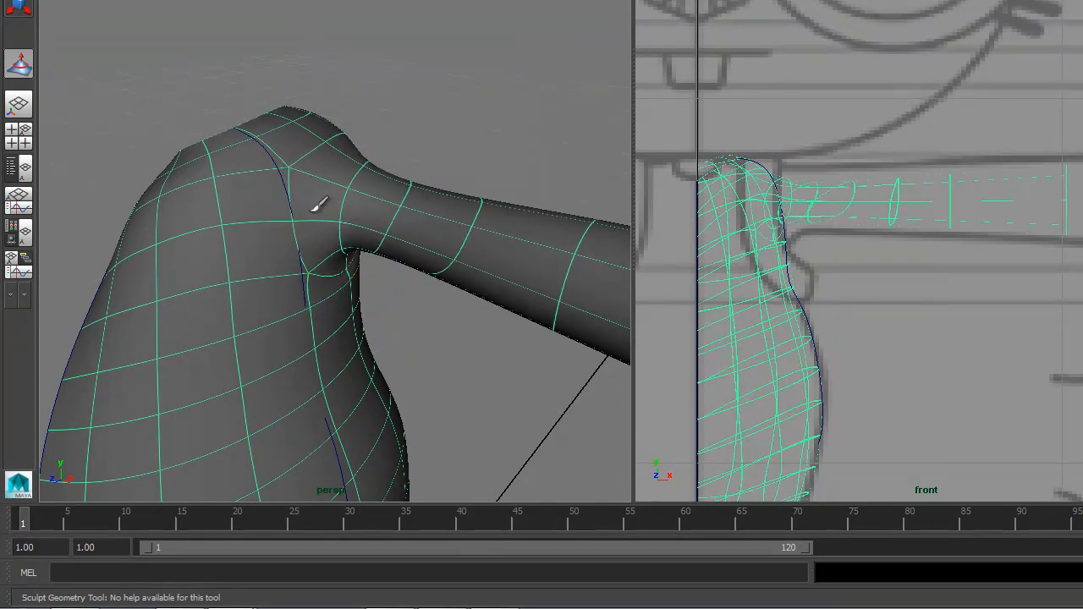
mouse_move(411, 242)
left_mouse_down("alt")
mouse_move(380, 198)
mouse_move(288, 187)
mouse_move(300, 157)
mouse_move(288, 176)
left_mouse_up("alt")
left_click_drag(469, 184, 191, 205, "alt")
mouse_move(259, 194)
left_mouse_down()
mouse_move(267, 187)
mouse_move(254, 218)
mouse_move(232, 209)
mouse_move(253, 228)
mouse_move(326, 181)
mouse_move(398, 222)
mouse_move(431, 227)
left_mouse_up()
- Switch to vertex selection and enable soft selection with Surface falloff and a falloff radius of 1.05
key("q")
left_click_drag(293, 117, 328, 125, "alt")
scroll(412, 161, "up", 2)
right_click_drag(348, 129, 280, 127)
left_click_drag(350, 164, 315, 176, "alt")
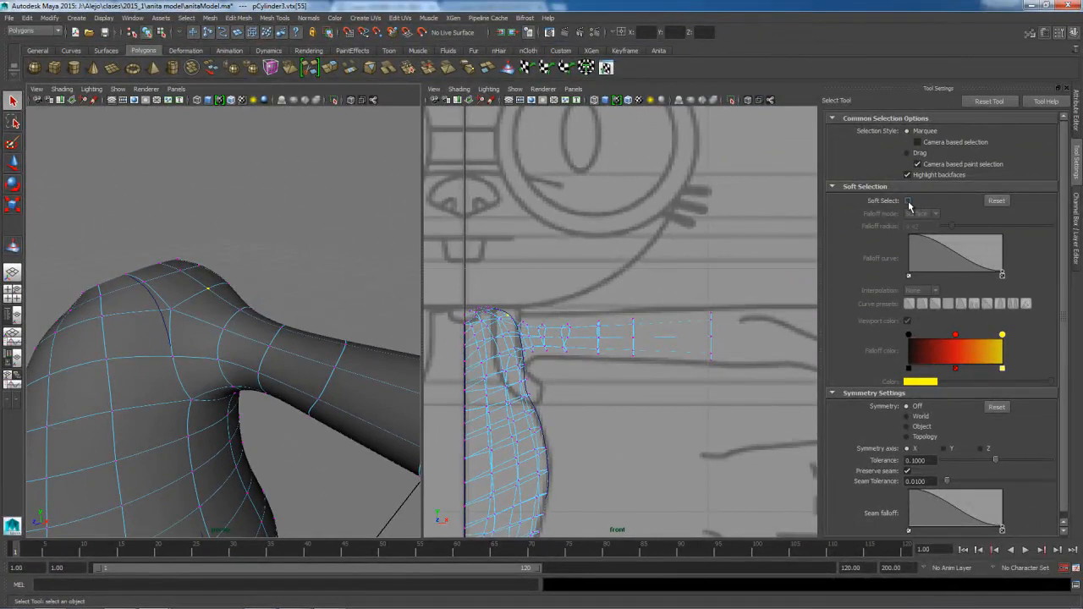
left_click(908, 202)
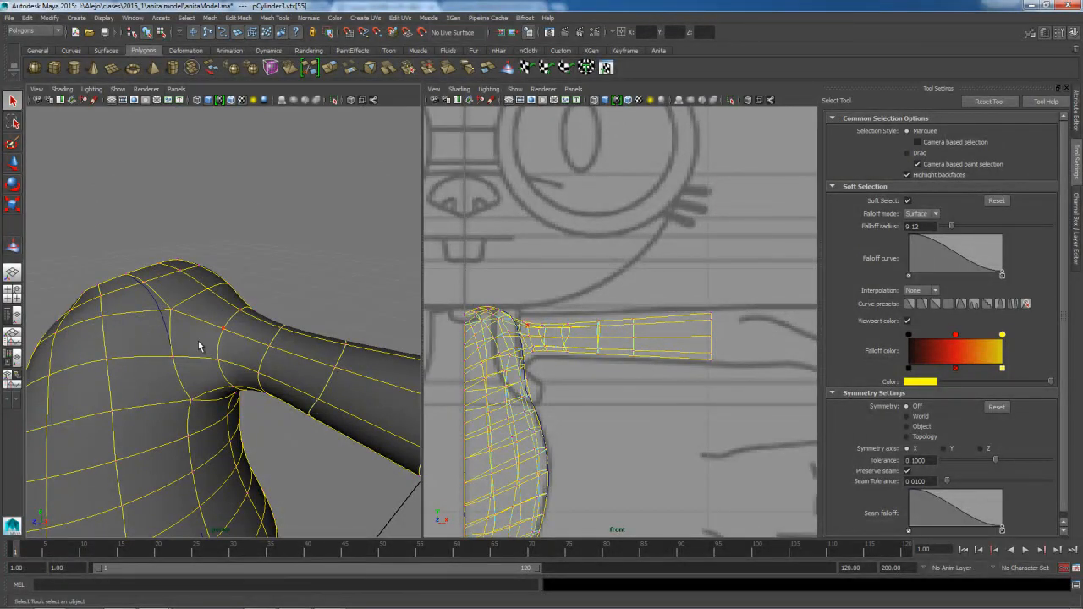
key("f")
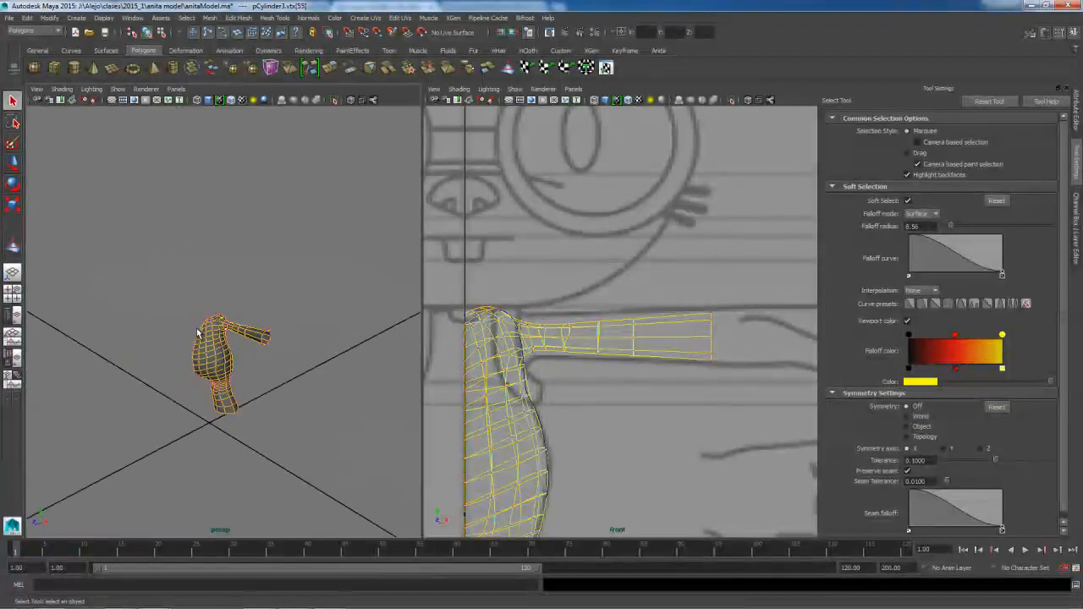
right_click(223, 334)
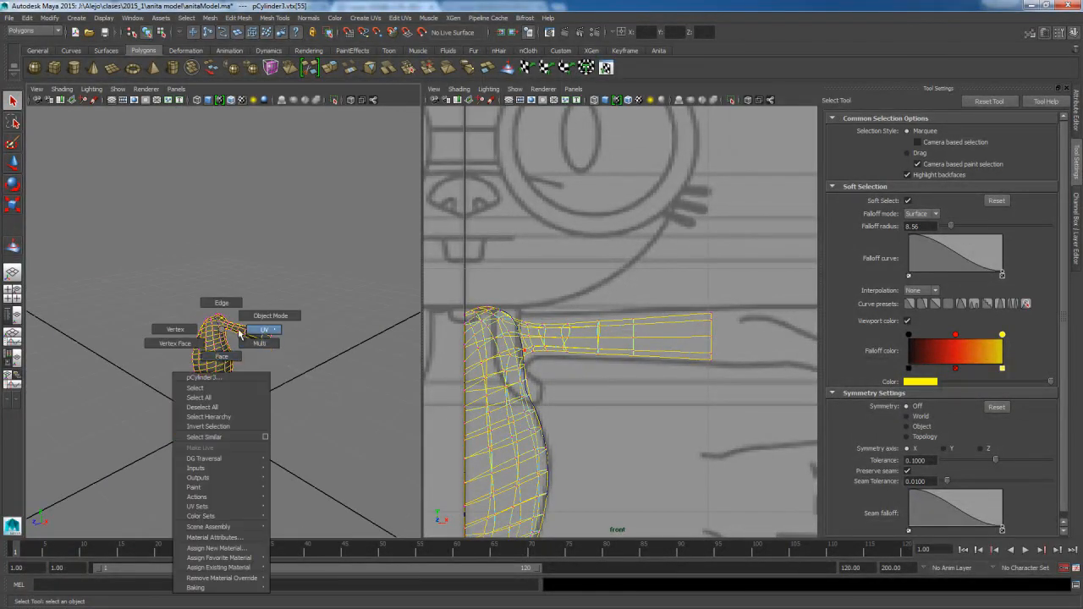
scroll(222, 325, "up", 5)
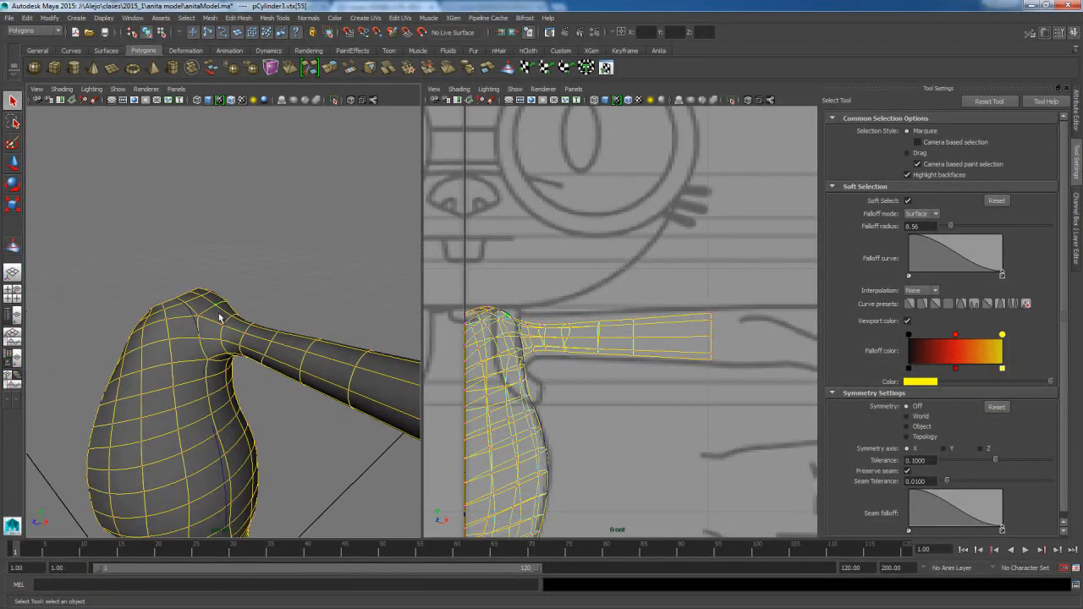
left_click_drag(218, 306, 120, 415)
left_click_drag(946, 229, 941, 226)
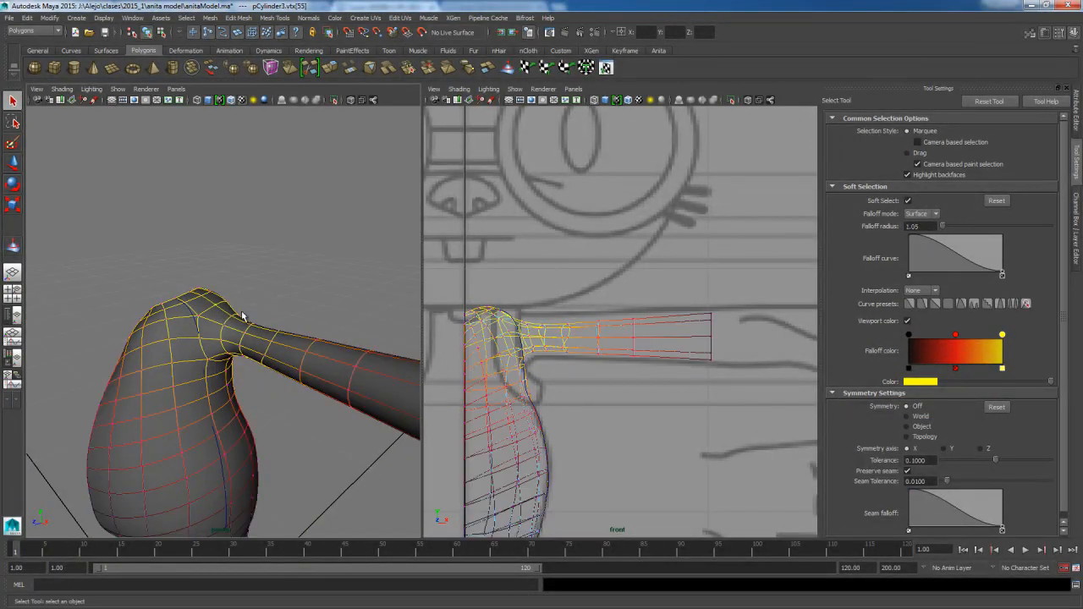
- Raise the top vertices of the shoulder joint and the first arm loops in Y toward the reference's upper sleeve line
left_click_drag(212, 318, 313, 376)
right_click_drag(253, 333, 331, 357, "alt")
middle_click_drag(290, 362, 196, 410, "alt")
left_click(208, 359)
key("w")
left_click_drag(206, 315, 208, 291)
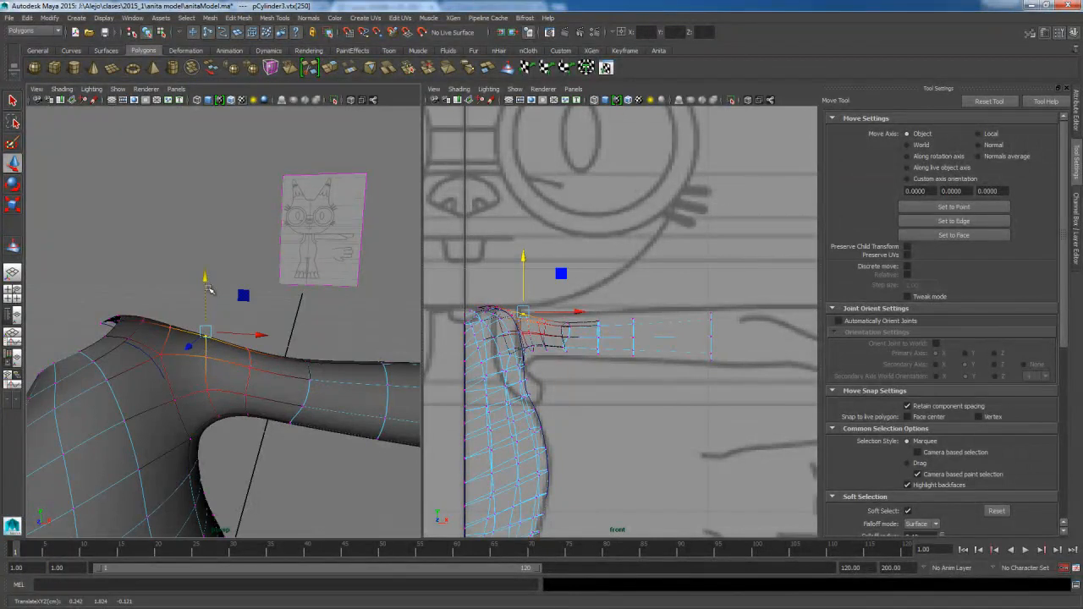
left_click(311, 366)
left_click_drag(306, 313, 310, 289)
left_click(248, 340)
left_click_drag(247, 318, 252, 313)
- Raise the top vertices of the arm's two middle loops to the sleeve outline and fine-tune the one beside the shoulder
middle_click_drag(375, 374, 187, 368, "alt")
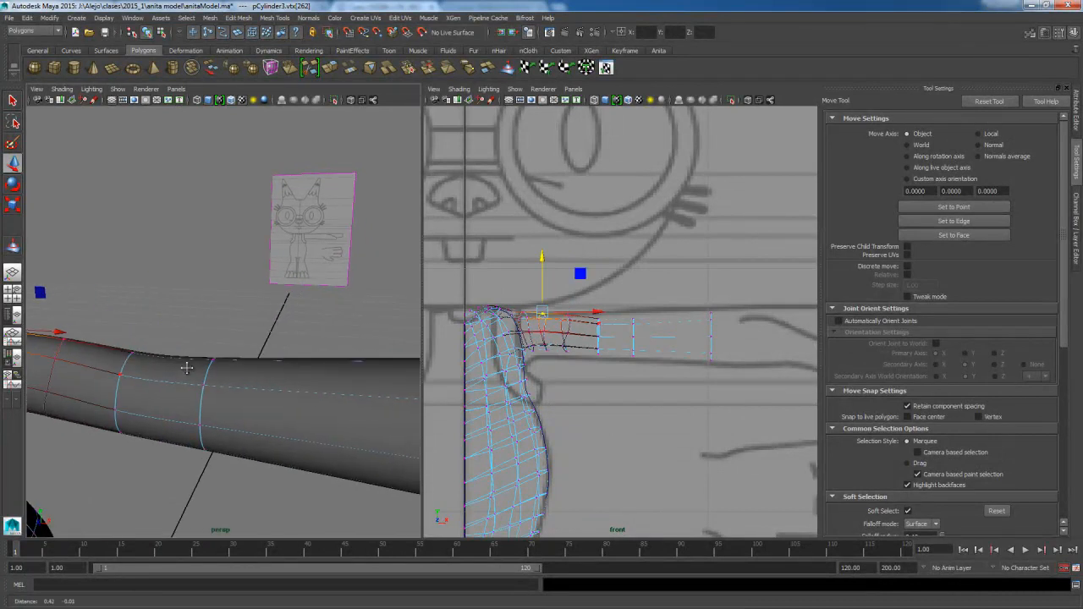
left_click(137, 355)
left_click_drag(142, 361, 198, 406, "alt")
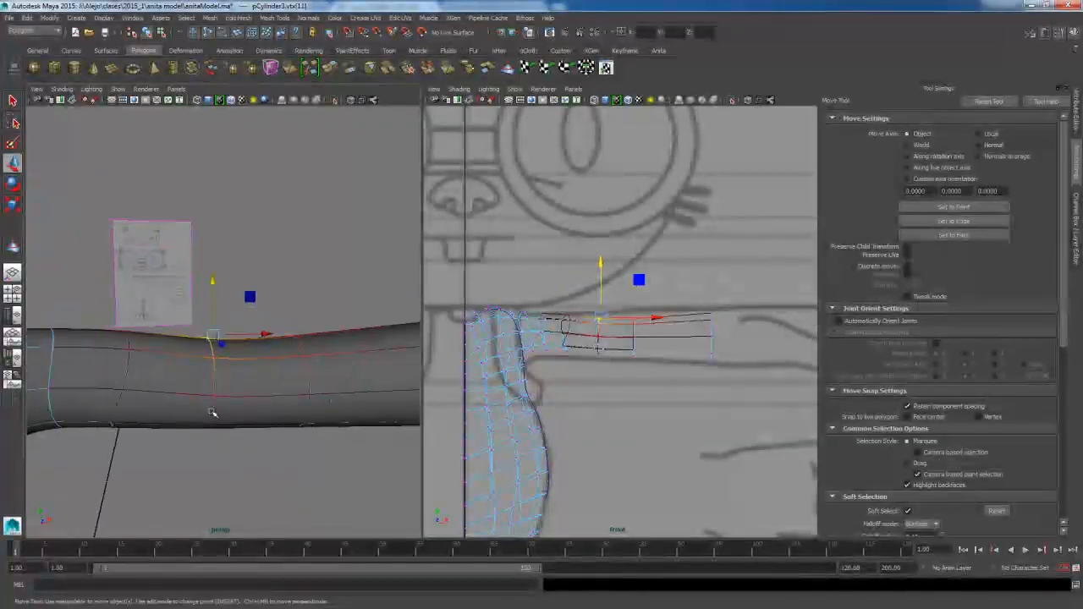
left_click_drag(211, 280, 270, 265)
left_click(302, 330)
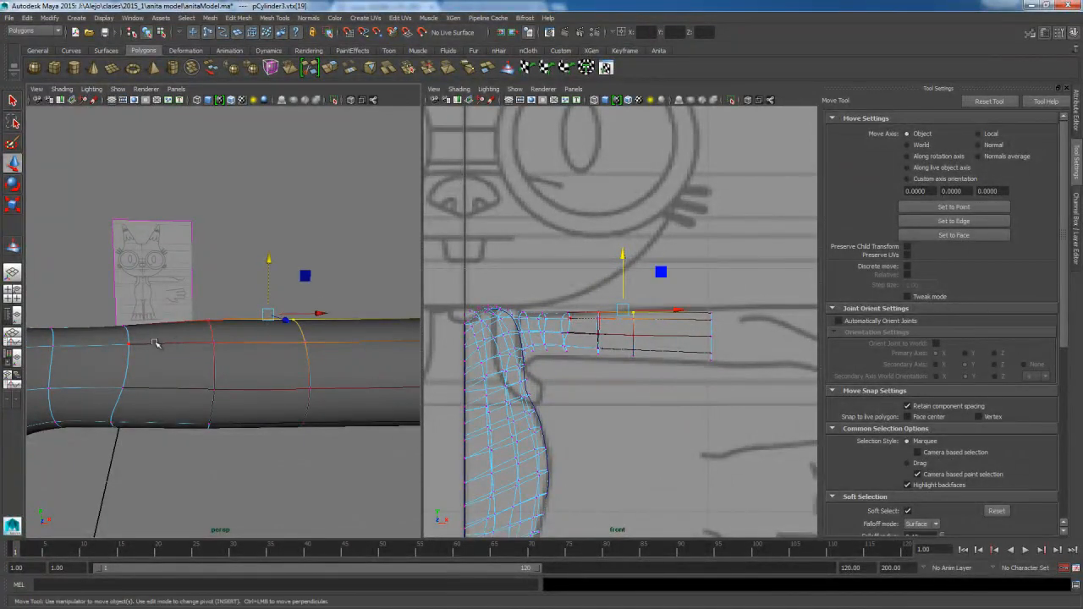
left_click(212, 322)
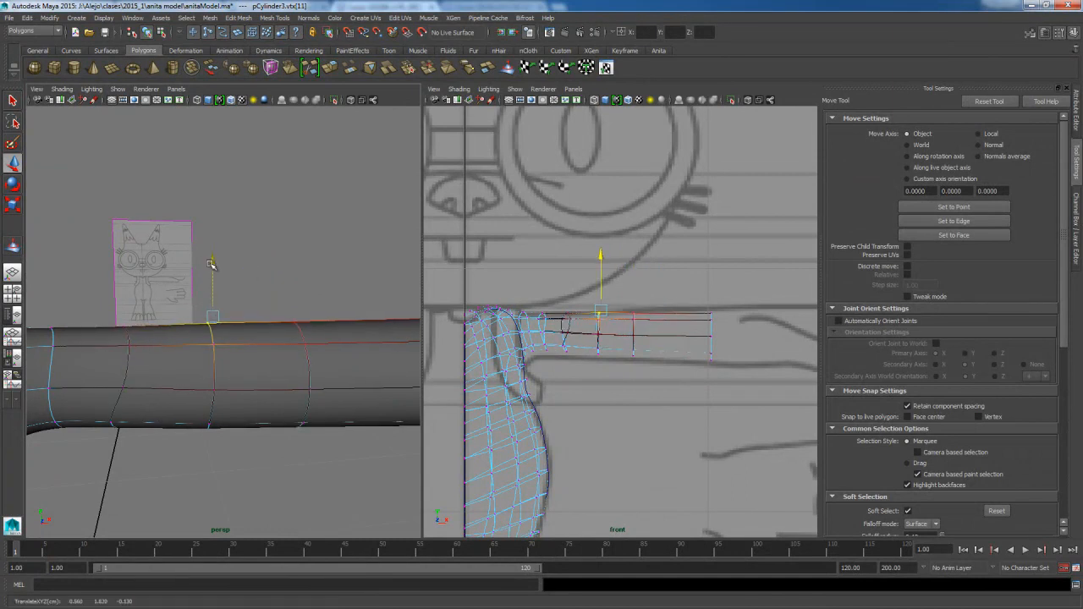
scroll(202, 398, "down", 1)
middle_click_drag(201, 397, 333, 405, "alt")
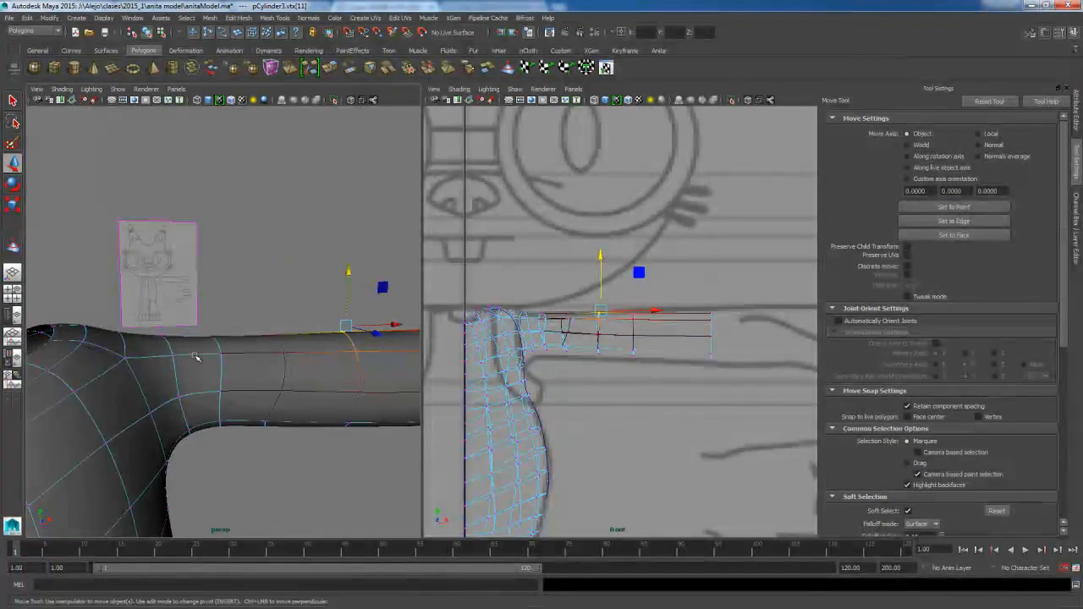
left_click(160, 337)
left_click_drag(159, 291, 159, 290)
- Raise the top vertices of the arm's outermost inner loop and its open end to meet the reference's upper sleeve line
left_click_drag(313, 344, 200, 342, "alt")
middle_click_drag(200, 342, 161, 339, "alt")
left_click(160, 338)
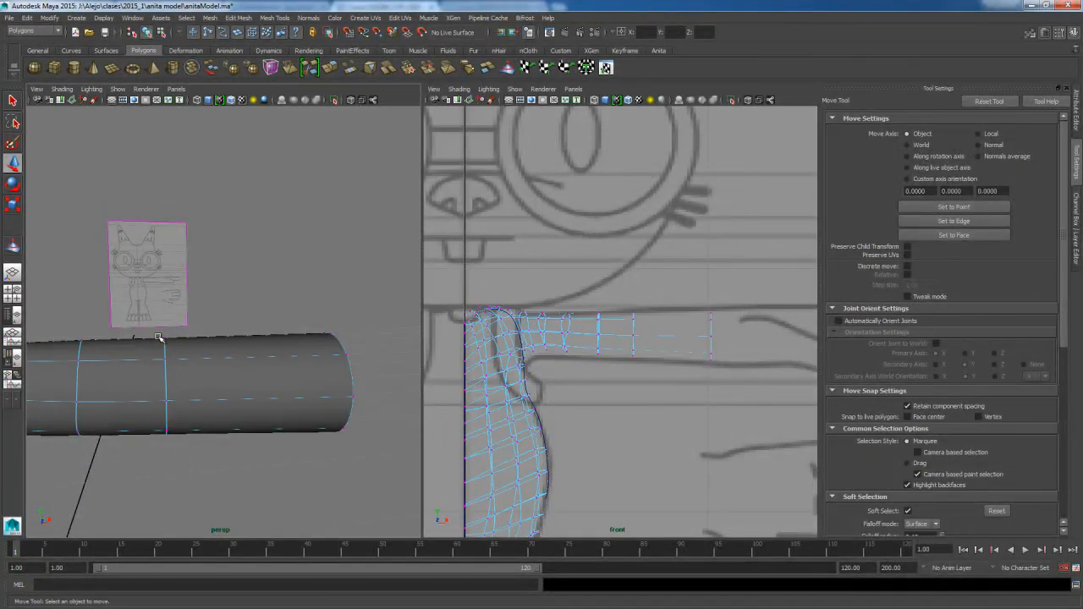
left_click(168, 339)
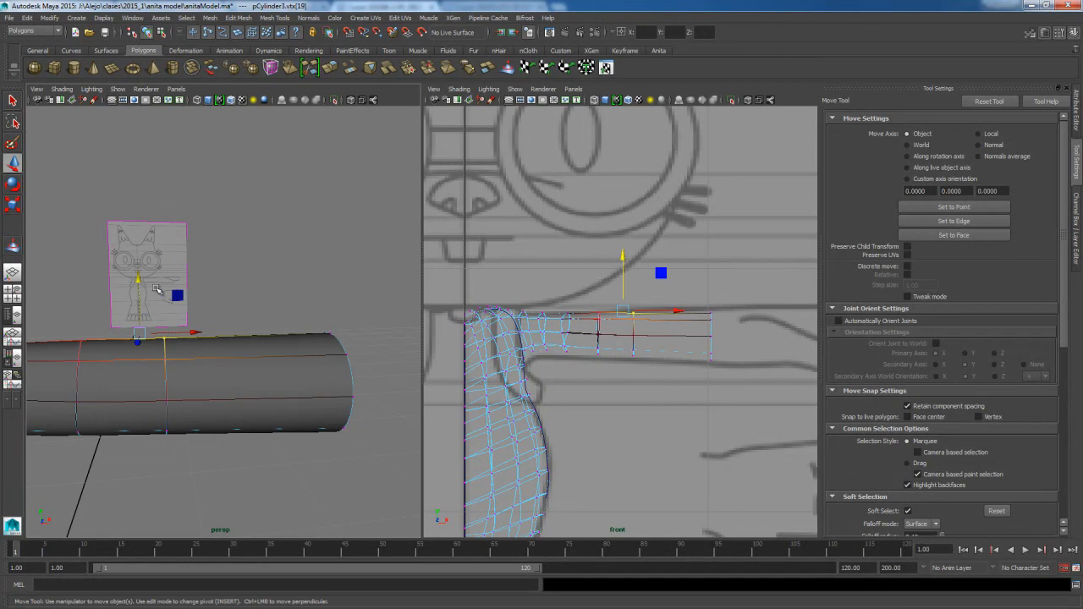
left_click_drag(138, 281, 140, 276)
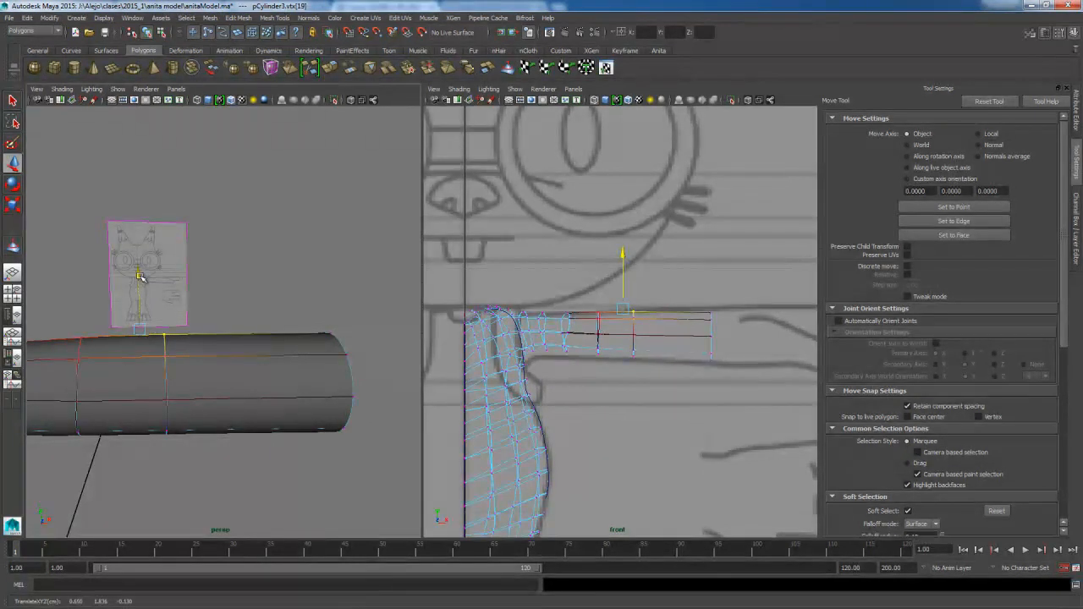
left_click(332, 329)
left_click_drag(334, 284, 335, 271)
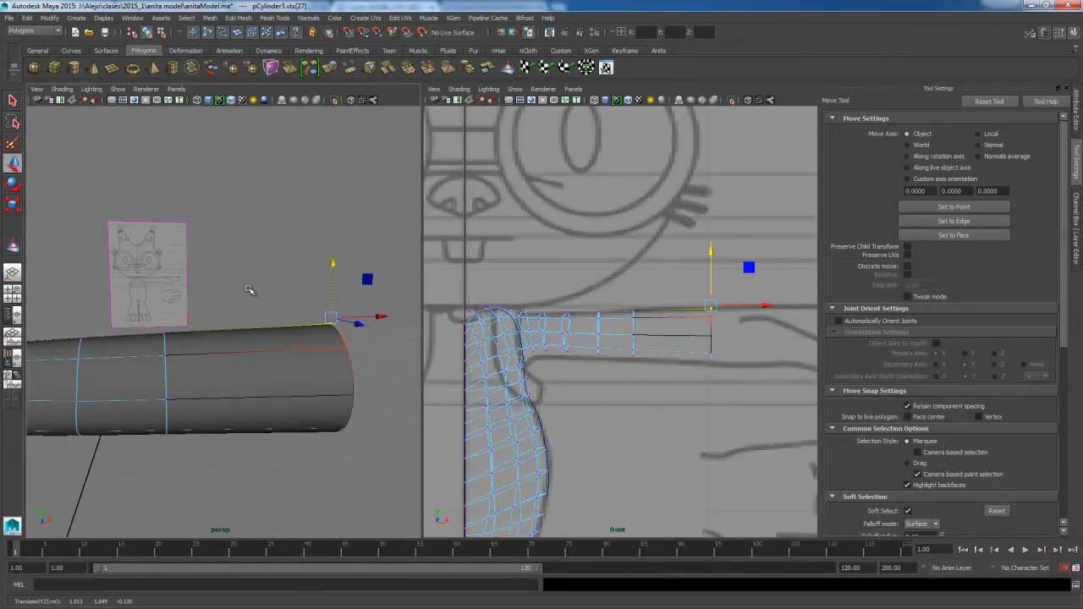
- Adjust the arm's underside vertices near the armpit to follow the reference's lower sleeve line
left_click_drag(243, 330, 227, 371, "alt")
left_click_drag(194, 429, 202, 347, "alt")
left_click(176, 330)
left_click_drag(177, 281, 209, 282)
left_click(209, 328)
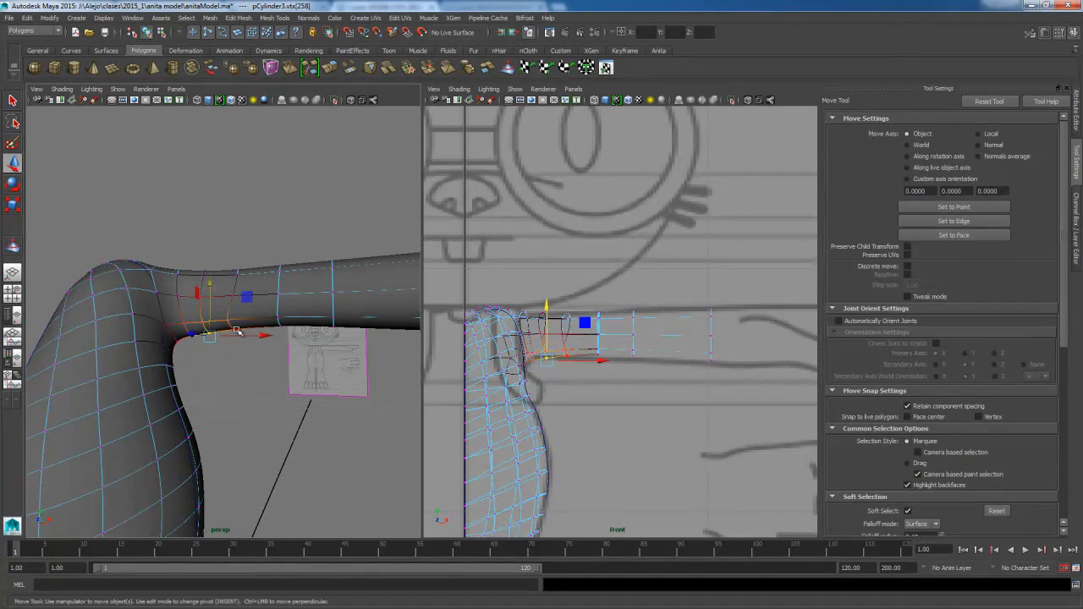
left_click(236, 330)
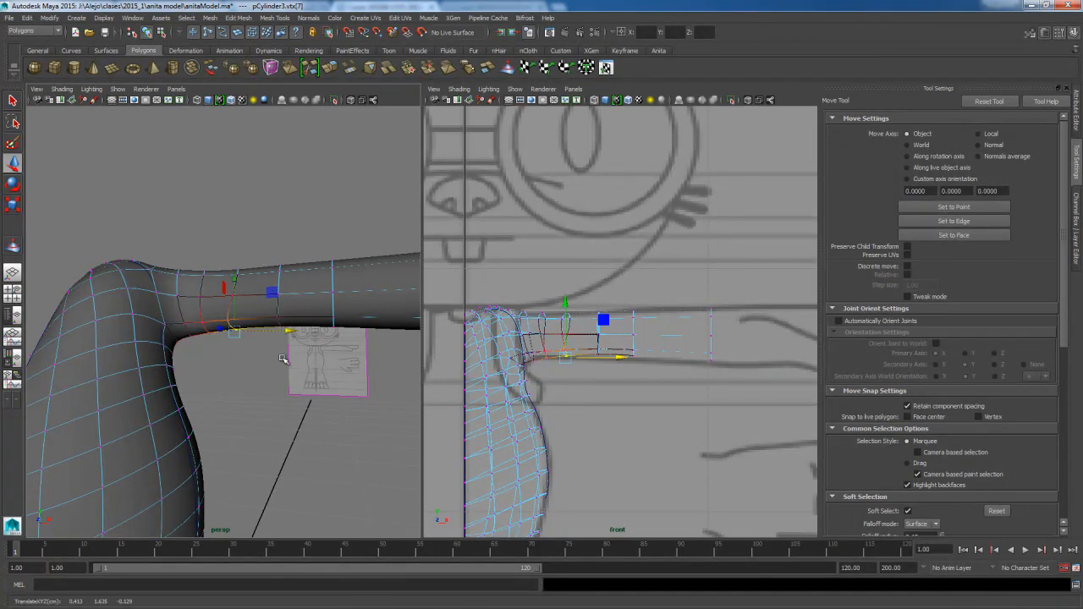
- Lower the underside vertices of the arm's outer loops and open end in Y to the reference's lower sleeve line
left_click(281, 327)
left_click_drag(282, 277, 282, 286)
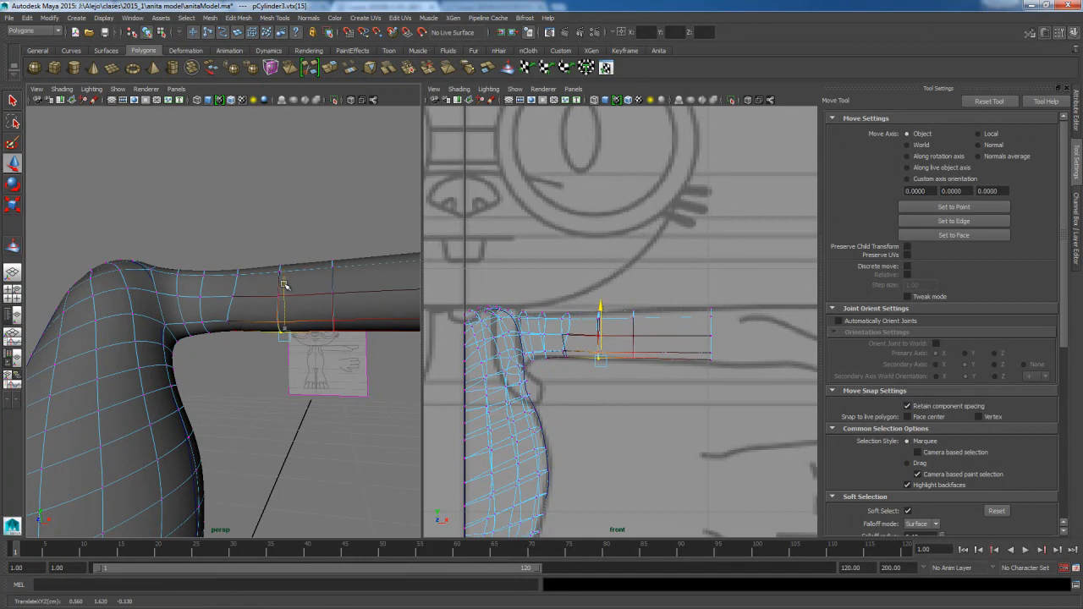
left_click(636, 361)
left_click(630, 361)
left_click_drag(313, 290, 314, 294)
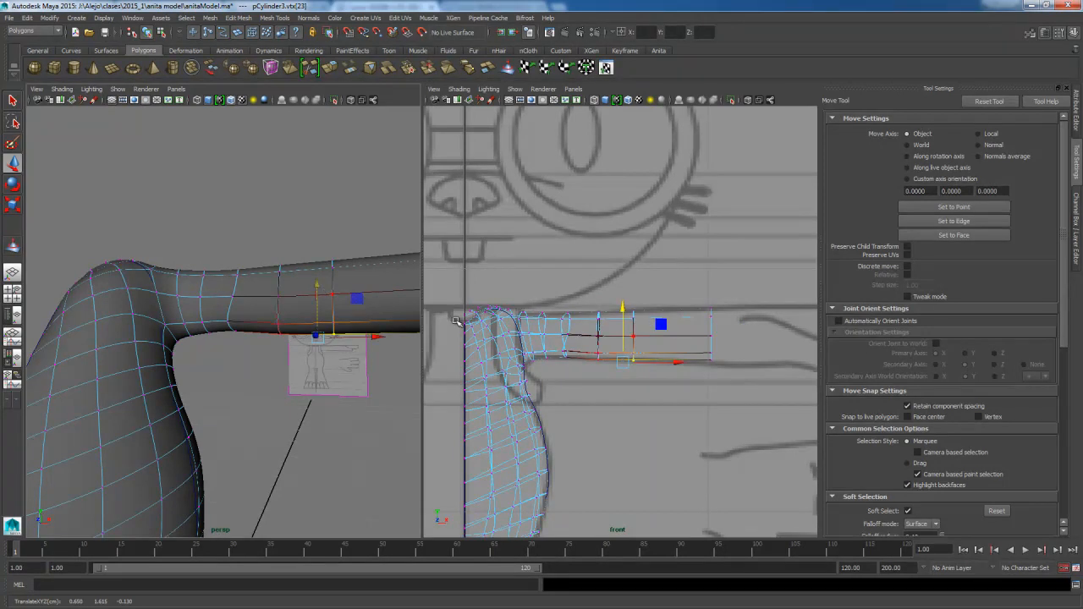
middle_click_drag(413, 352, 347, 357, "alt")
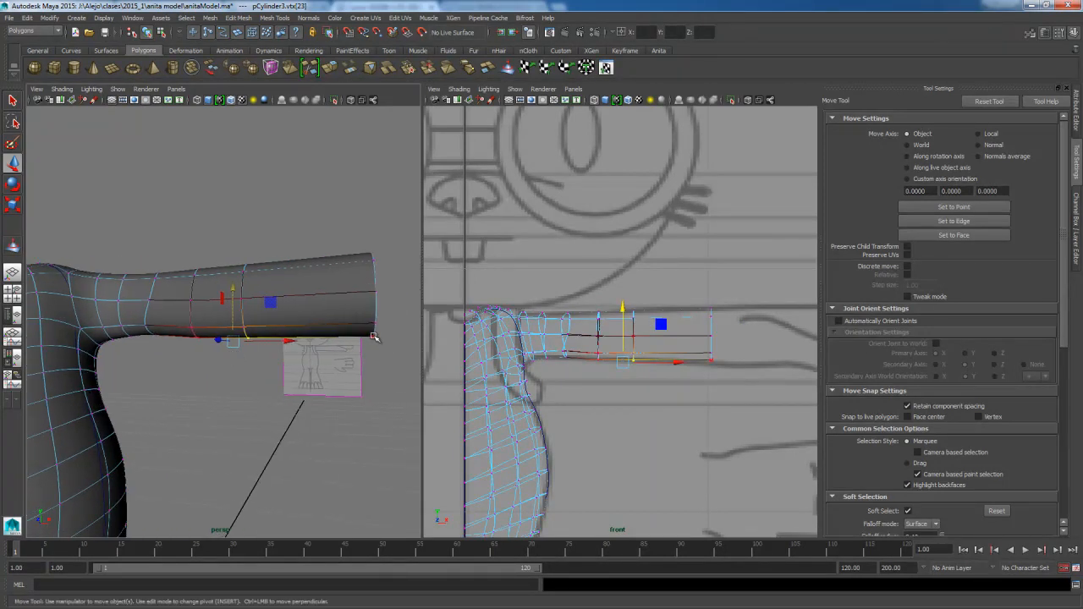
left_click(374, 337)
left_click_drag(372, 286, 373, 296)
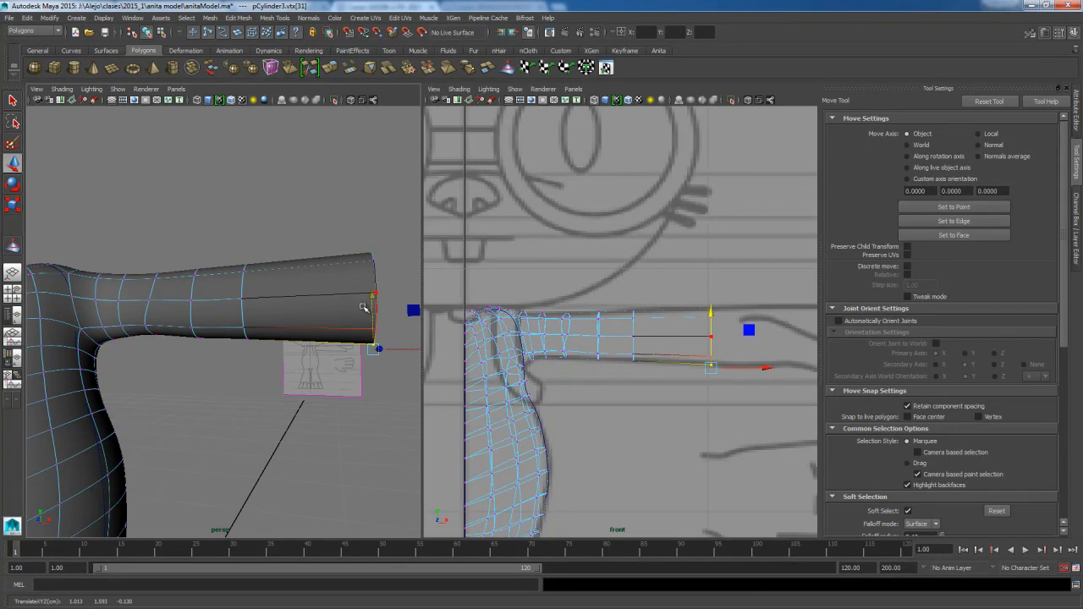
- Save the scene, accepting the Student Version notice, and return the body mesh to object mode
left_click_drag(241, 398, 316, 382, "alt")
key("q")
left_click_drag(133, 332, 132, 283, "alt")
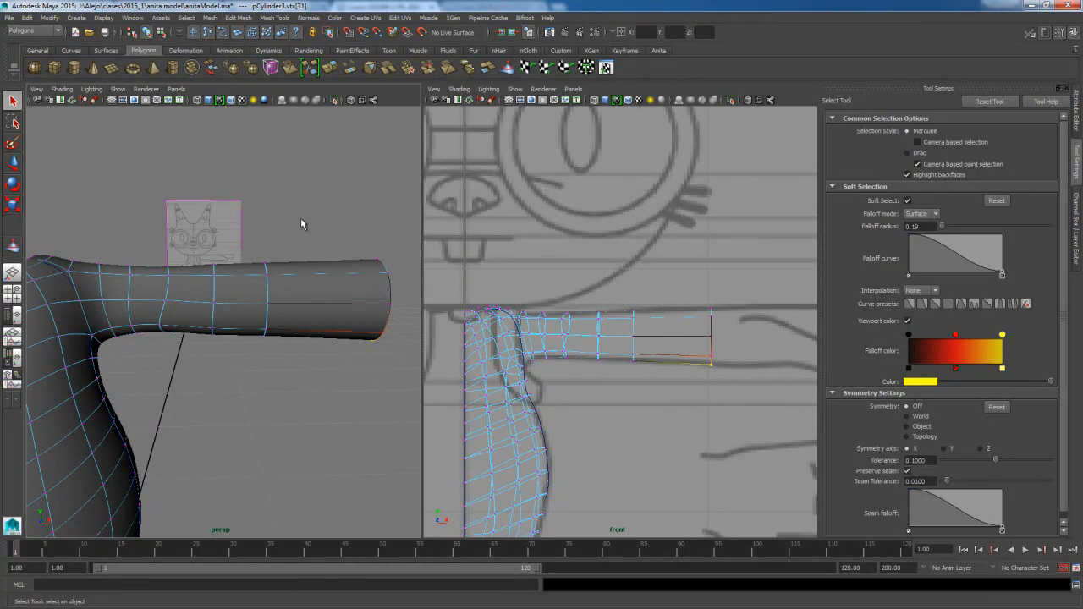
left_click(106, 33)
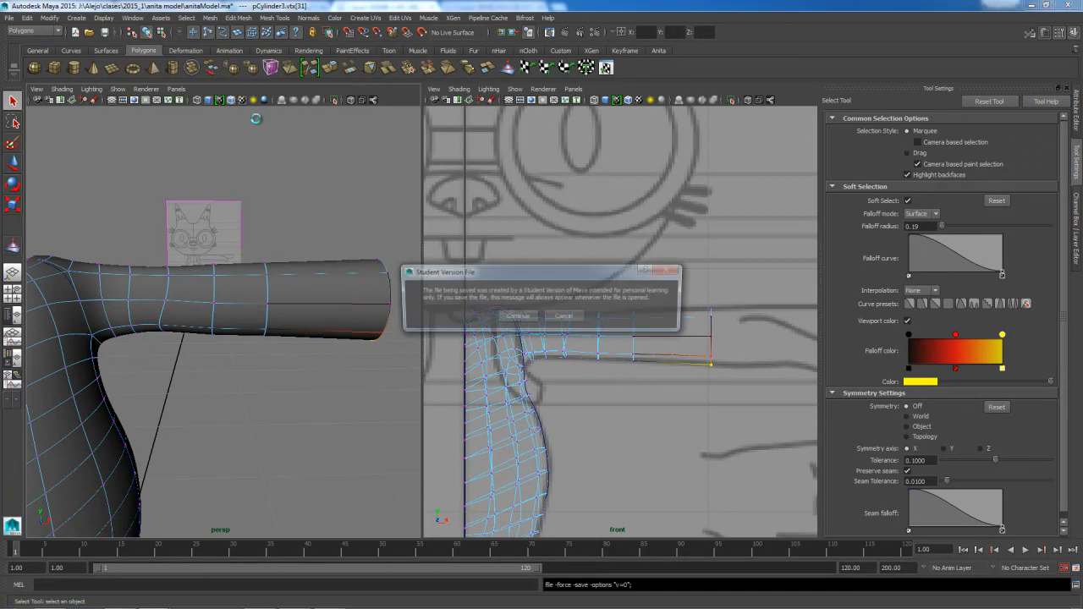
left_click(519, 317)
right_click_drag(312, 271, 356, 255)
left_click_drag(323, 364, 181, 457, "alt")
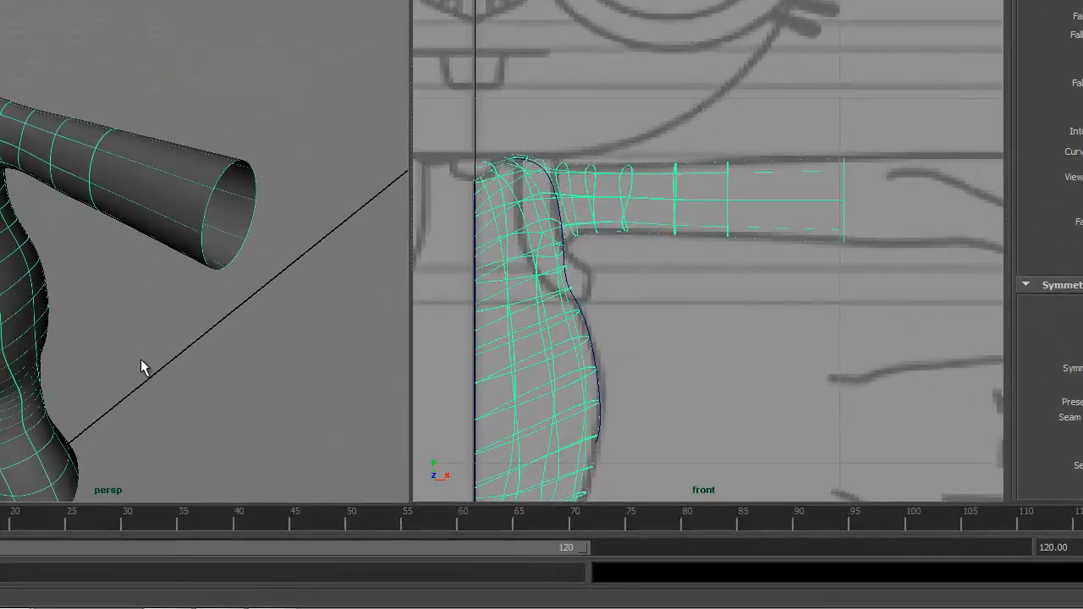
left_click_drag(48, 381, 284, 311, "alt")
- Add an Insert Edge Loop Tool shortcut to the Custom shelf and delete that duplicate again
left_click(188, 0)
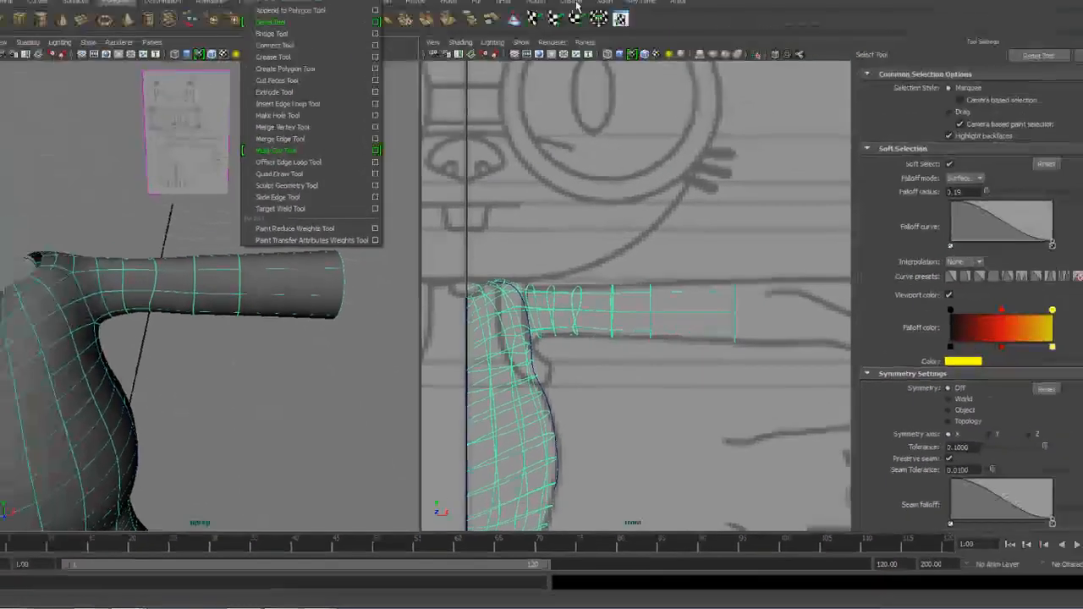
left_click(564, 51)
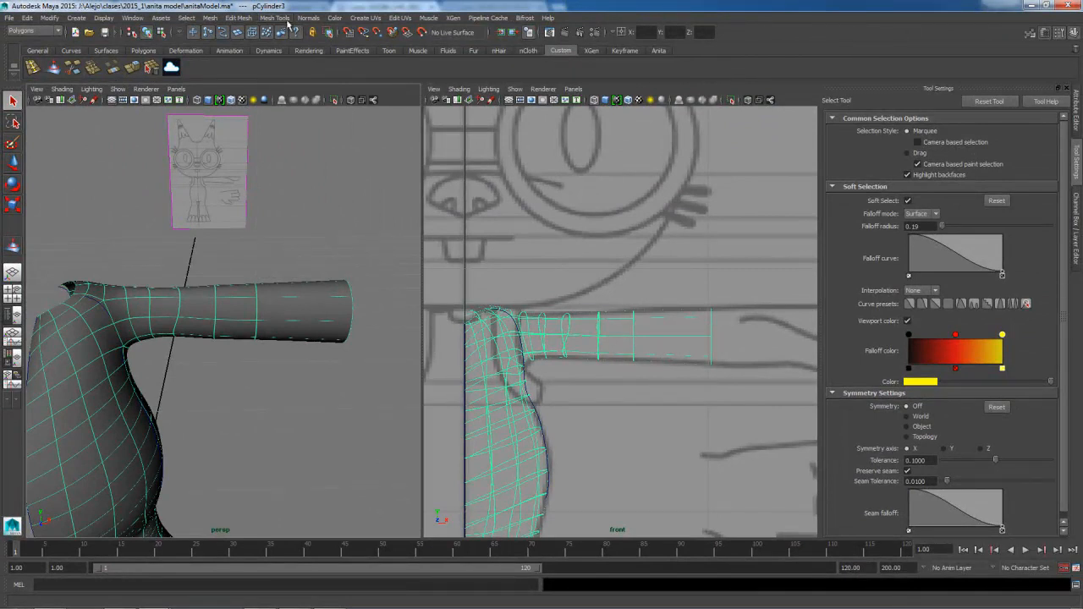
left_click(276, 17)
left_click(223, 69)
left_click(277, 17)
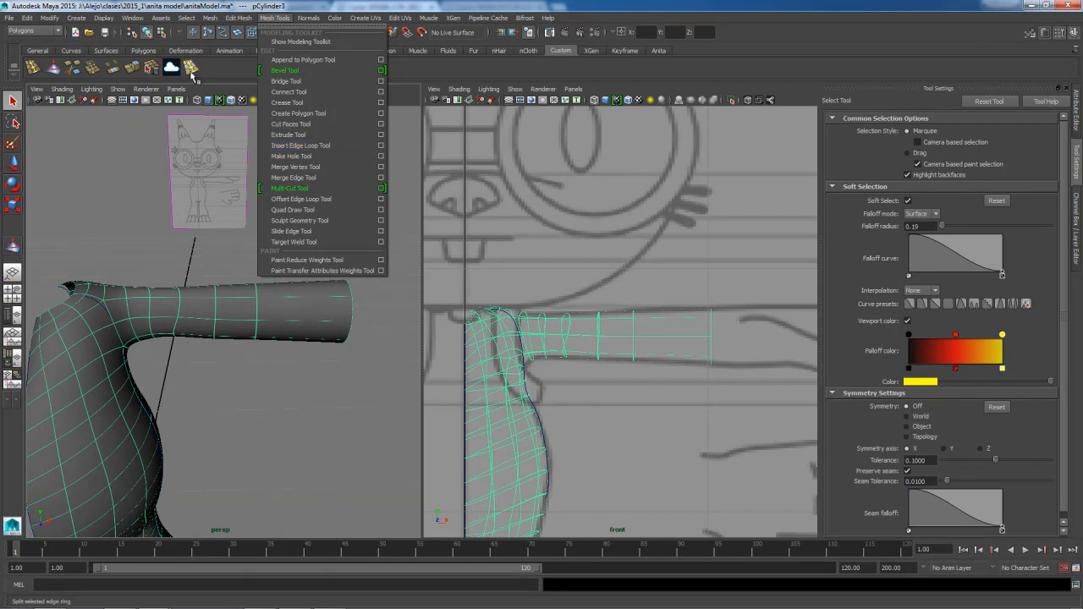
left_click(193, 76)
right_click(192, 69)
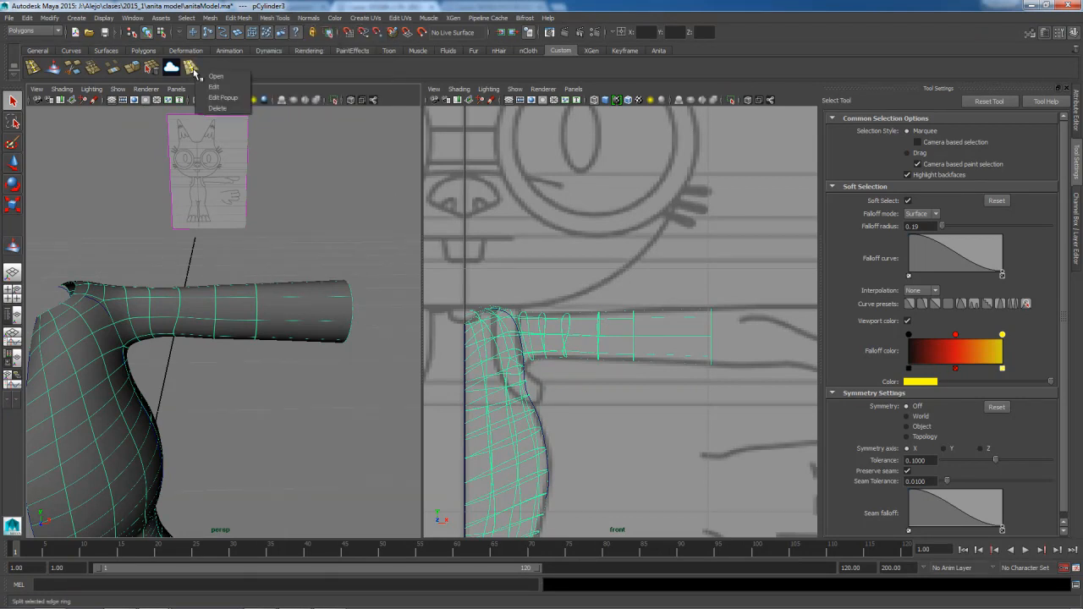
left_click(223, 116)
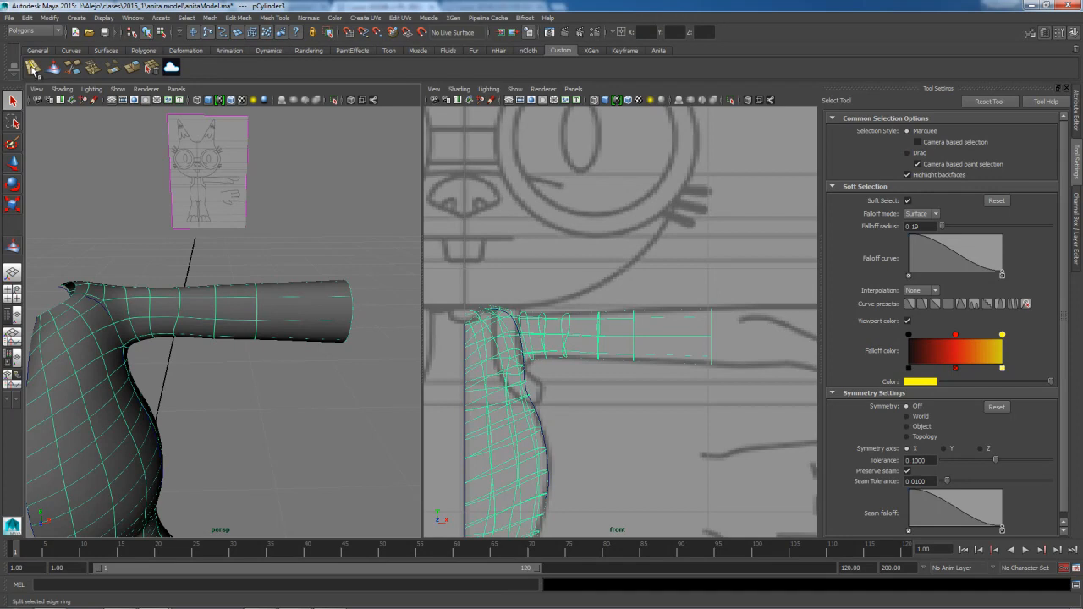
- Insert four edge loops around the arm between its middle section and open end with the Insert Edge Loop Tool
left_click(32, 68)
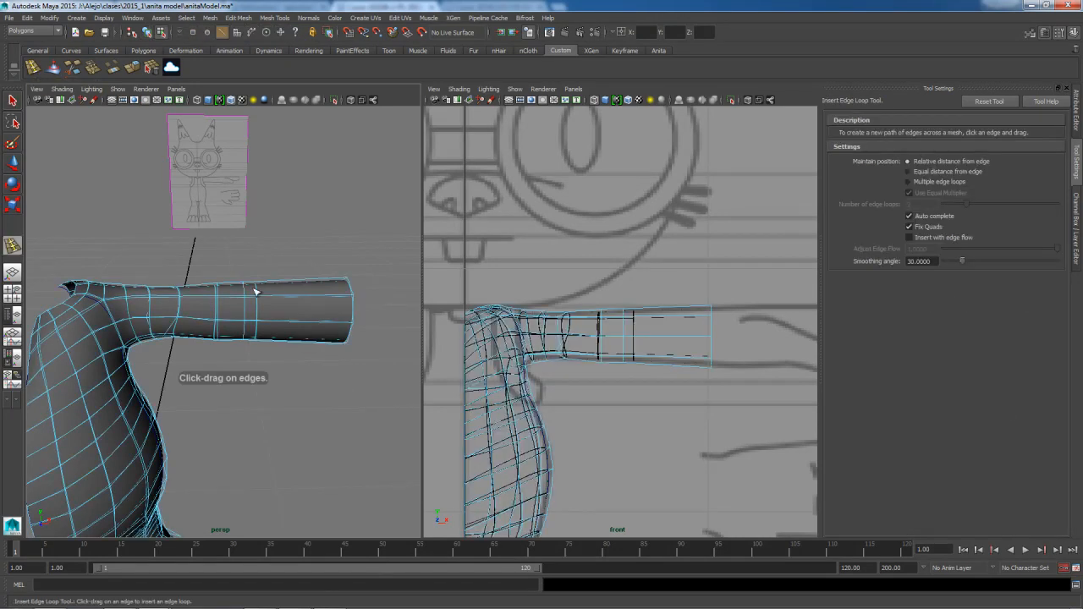
left_click(201, 322)
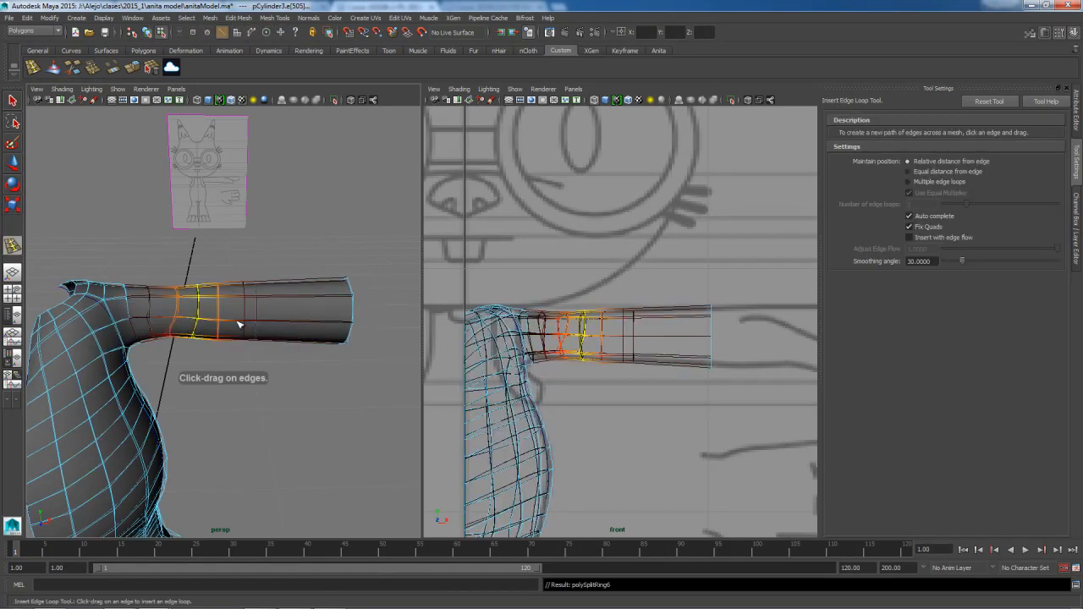
left_click(241, 325)
left_click(287, 323)
left_click(330, 324)
- Switch to the Move tool and turn off Soft Select in its settings
left_click(1078, 198)
left_click(1074, 178)
key("w")
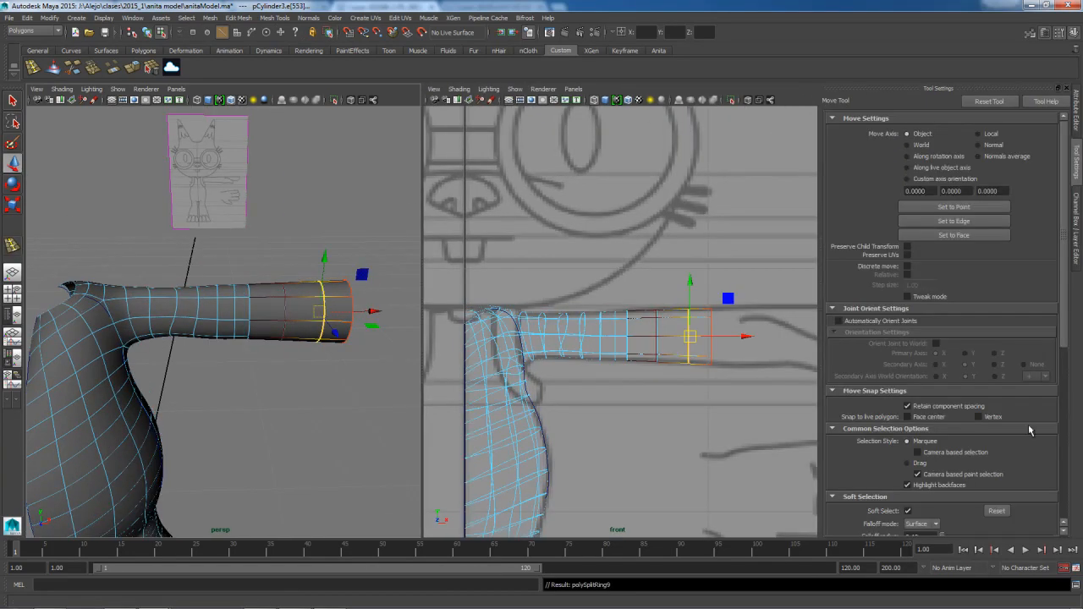
scroll(1066, 369, "down", 5)
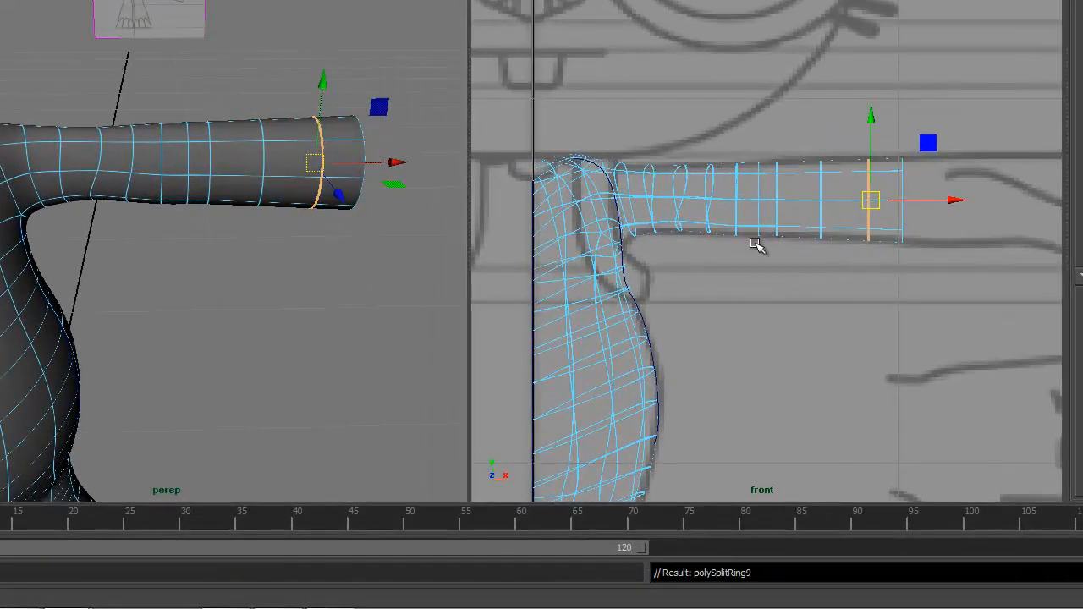
- Raise the underside vertices of one middle arm loop slightly in Y to fit the lower sleeve line, and return to object mode
left_click(322, 350)
left_click_drag(321, 350, 328, 375, "alt")
left_click_drag(258, 334, 198, 326, "alt")
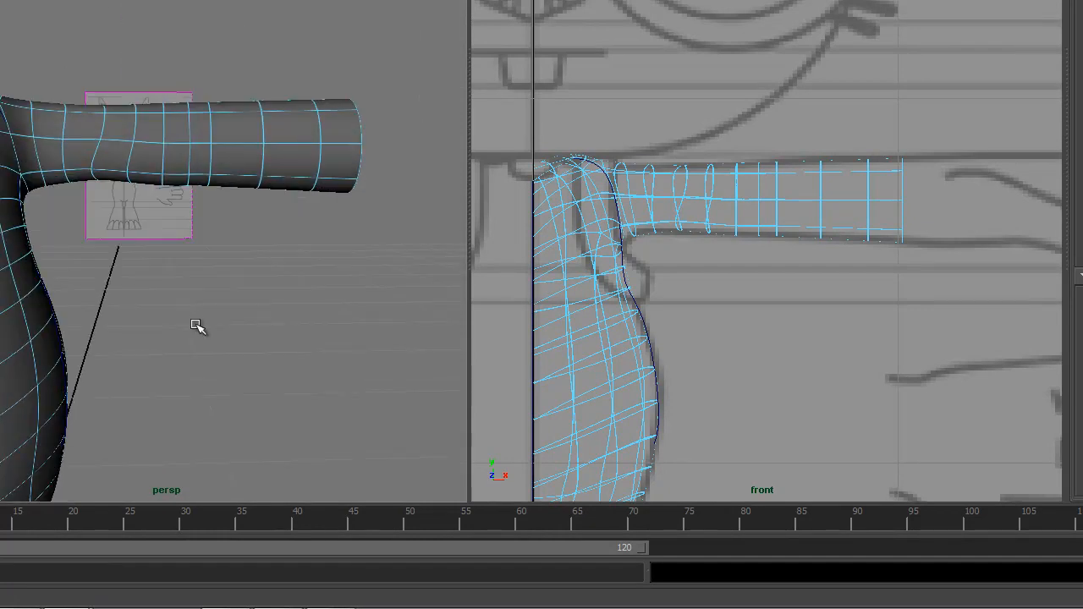
left_click_drag(264, 219, 188, 266, "alt")
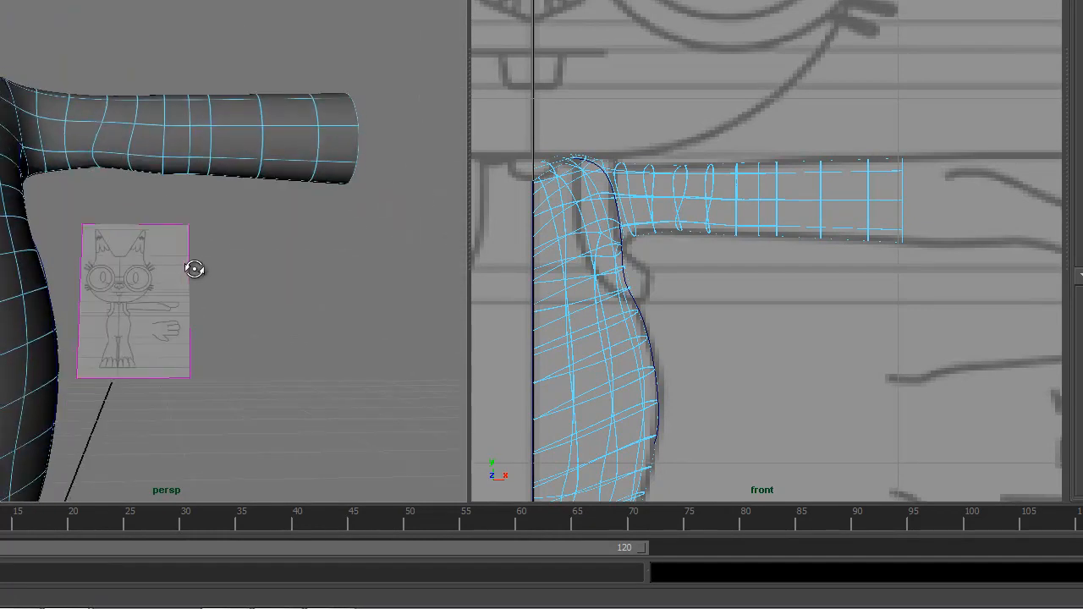
scroll(755, 258, "up", 5)
right_click_drag(720, 317, 682, 314)
left_click_drag(643, 322, 716, 354)
left_click_drag(686, 264, 686, 259)
left_click_drag(252, 209, 235, 261, "alt")
right_click_drag(311, 150, 321, 138)
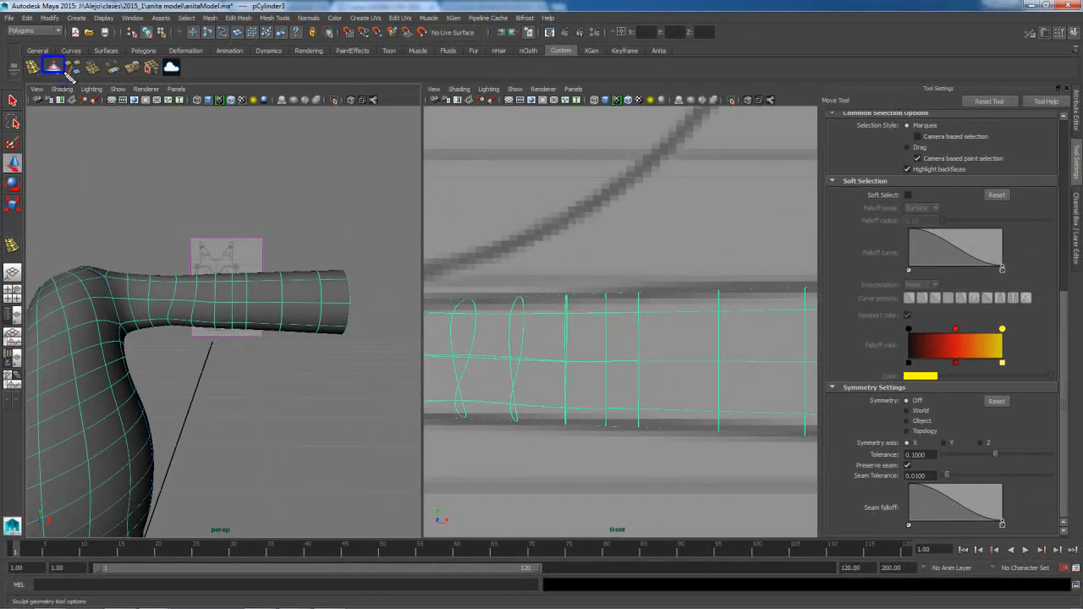
left_click_drag(51, 63, 65, 79)
left_click(46, 98)
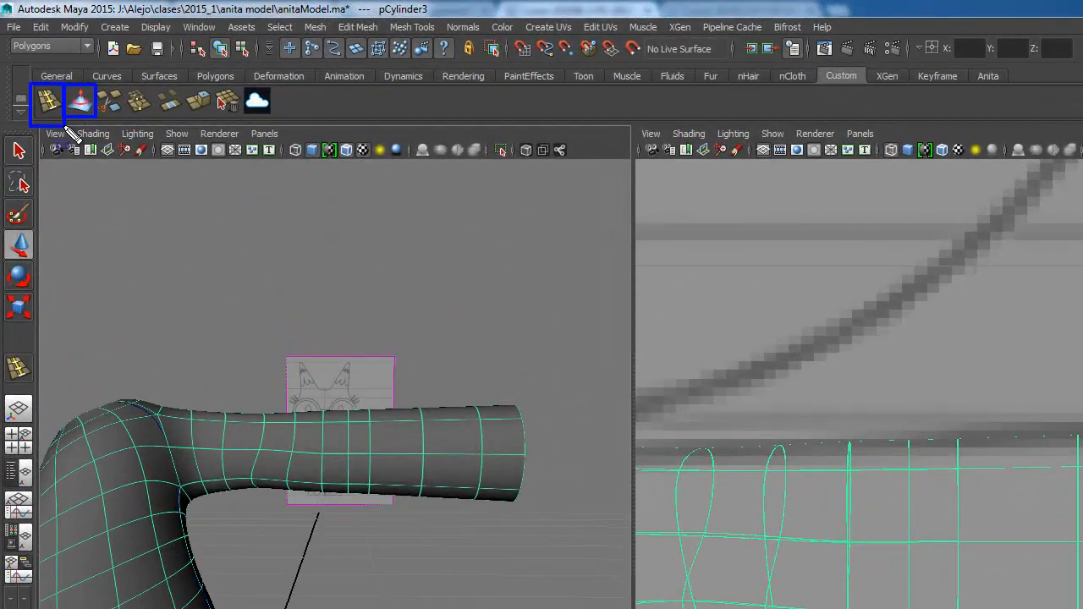
left_click(169, 99)
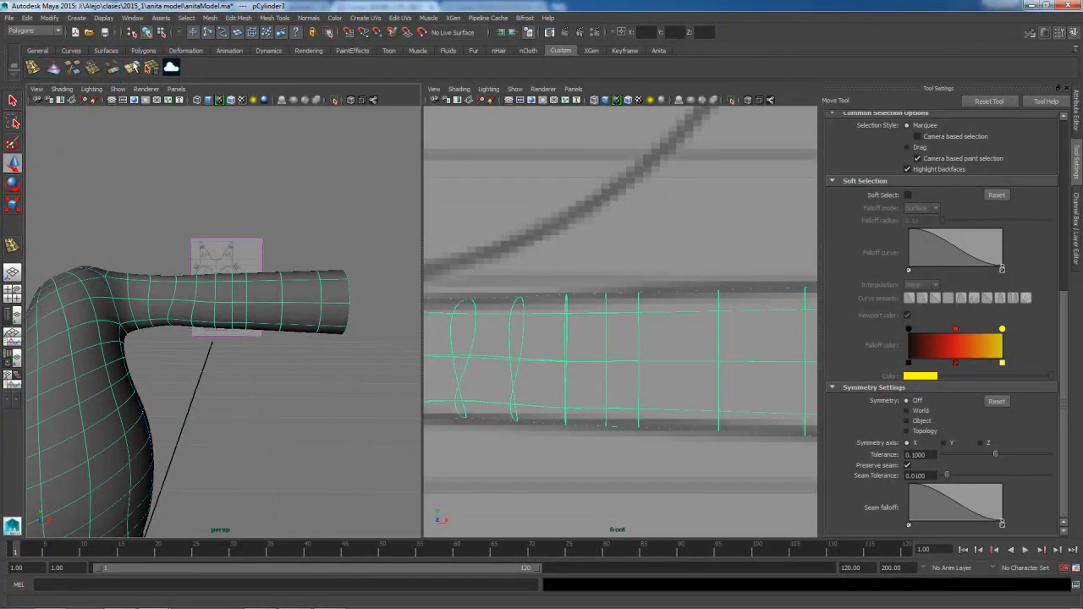
- Add an edge Bridge options shortcut to the Custom shelf and delete that duplicate again
left_click(213, 18)
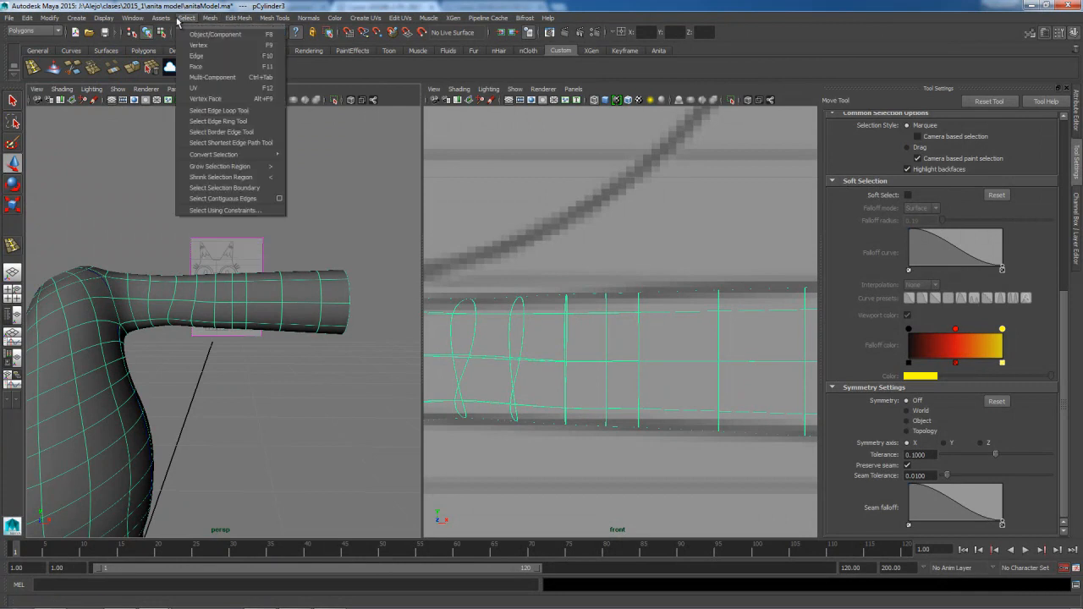
mouse_move(239, 18)
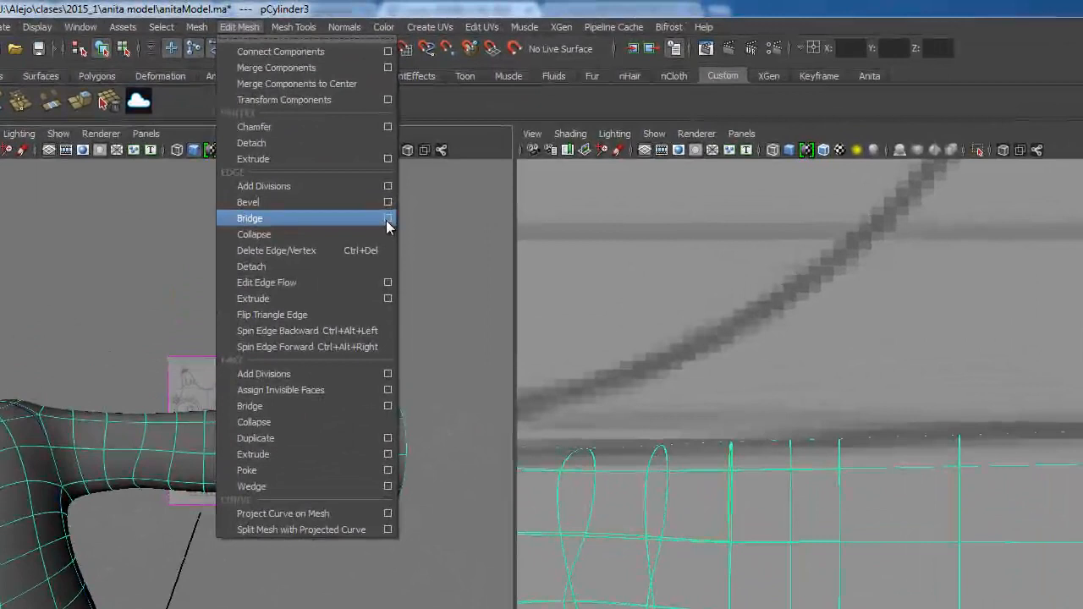
left_click(389, 218)
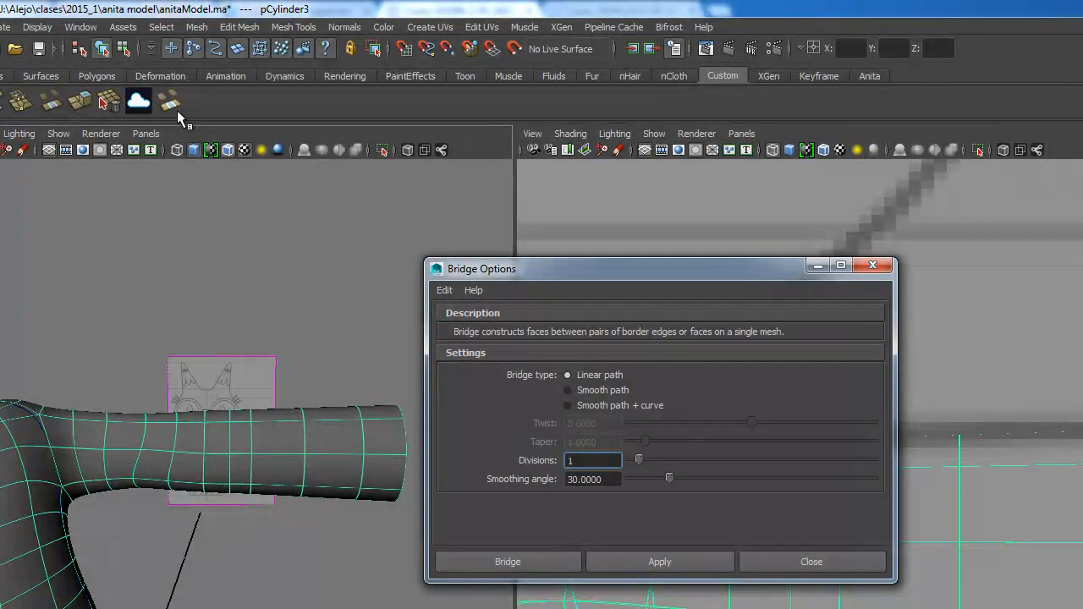
left_click(874, 266)
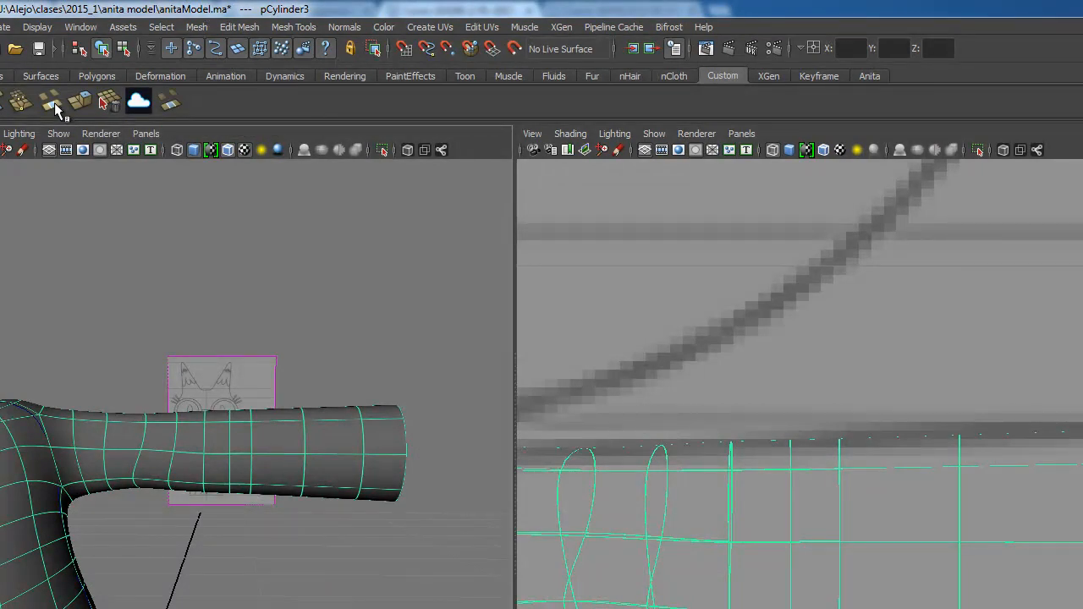
right_click(162, 107)
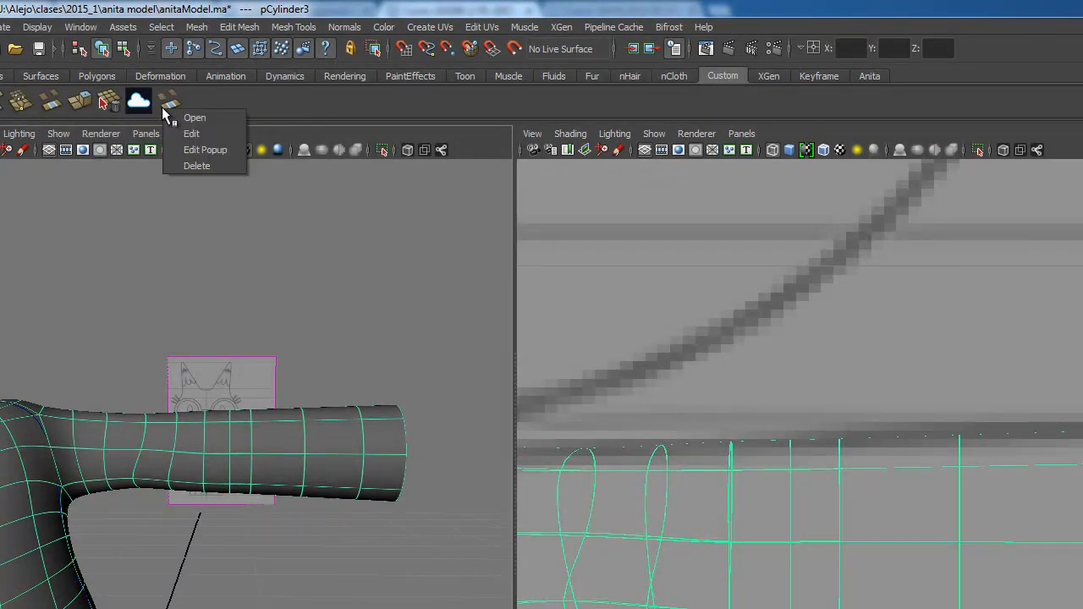
left_click(190, 166)
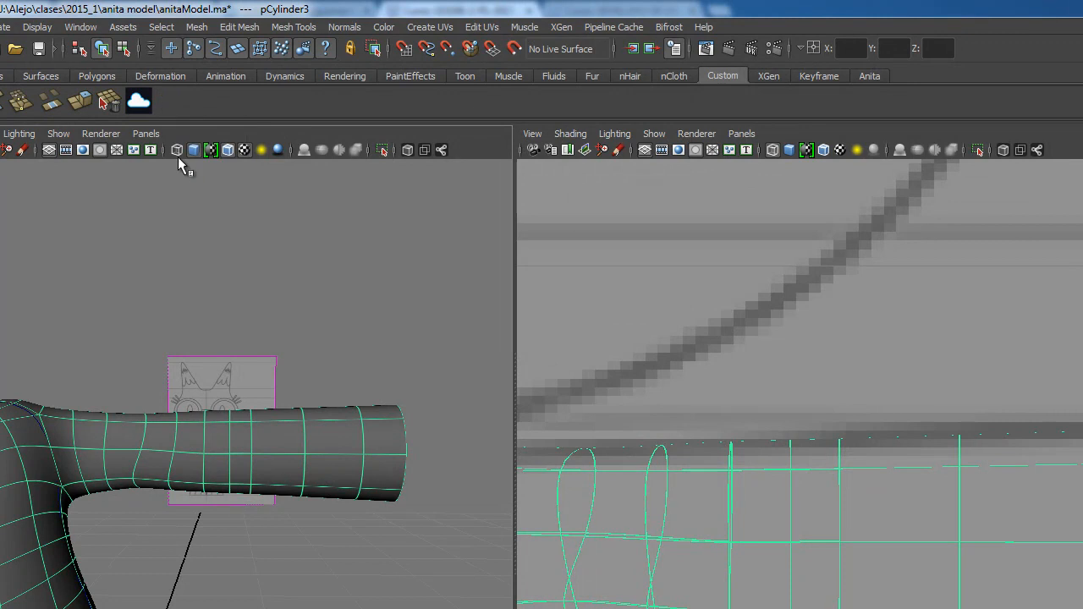
- Delete the existing Bridge and Extrude shortcuts from the Custom shelf
right_click(60, 112)
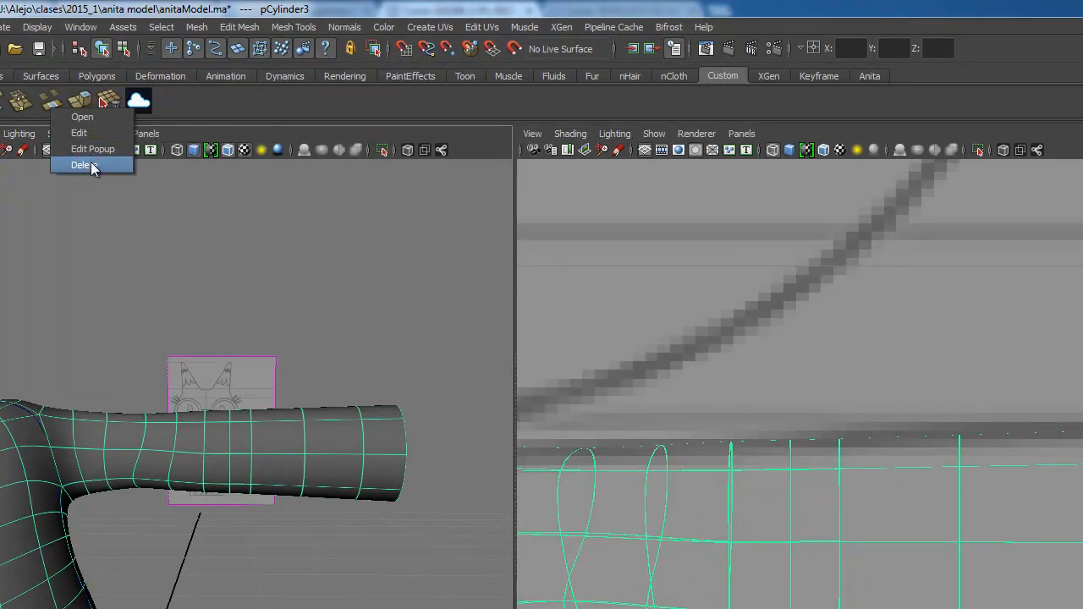
left_click(91, 159)
right_click(54, 104)
left_click(82, 159)
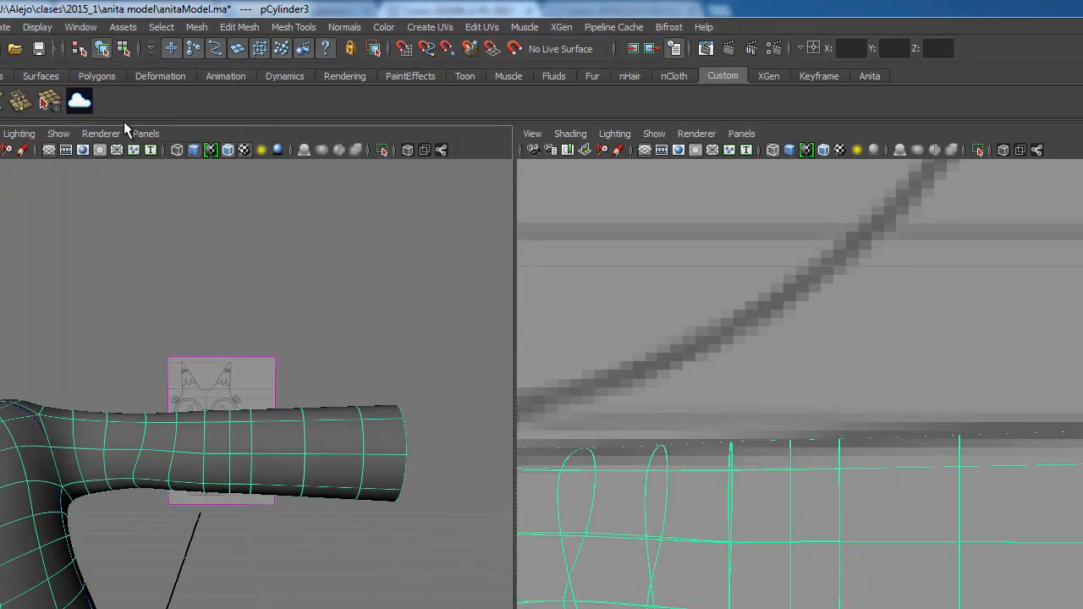
- Add the option boxes of the edge Bridge and face Extrude commands to the Custom shelf as shortcuts
left_click(230, 27)
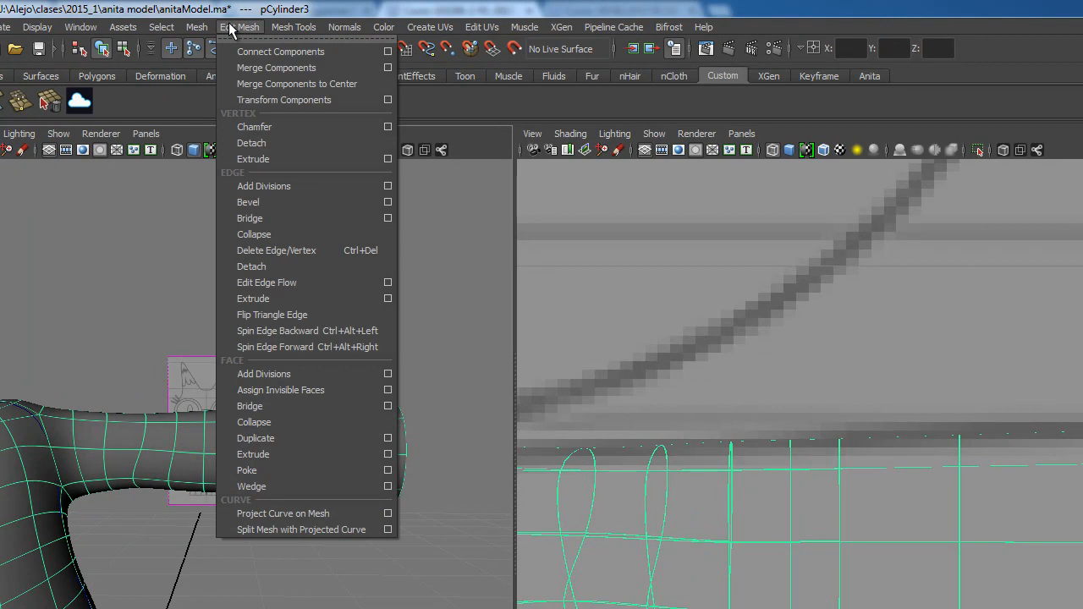
left_click(393, 217, "ctrl+shift")
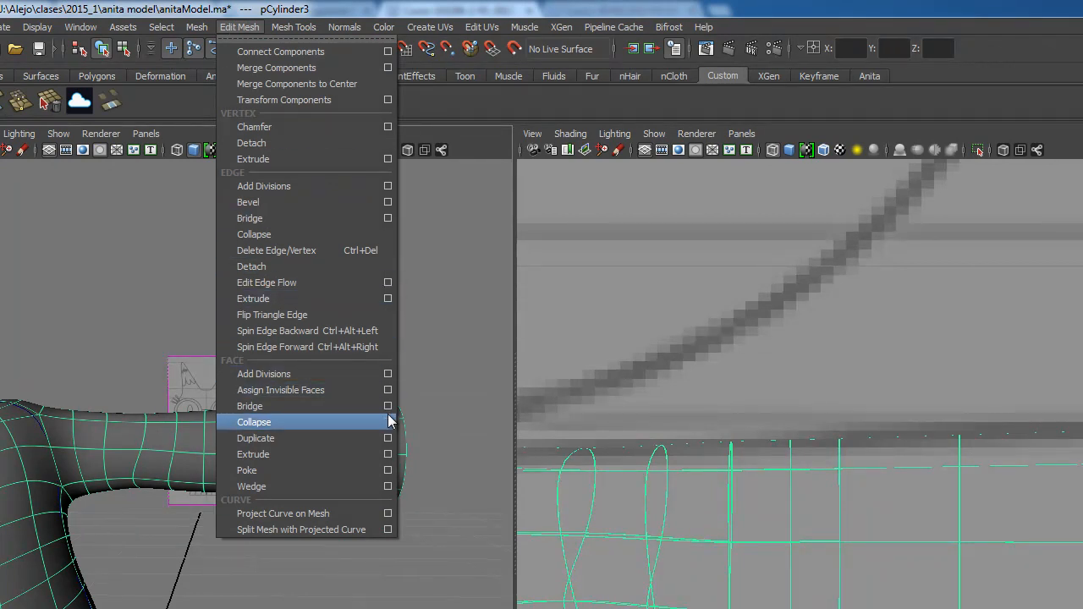
left_click(391, 456, "ctrl+shift")
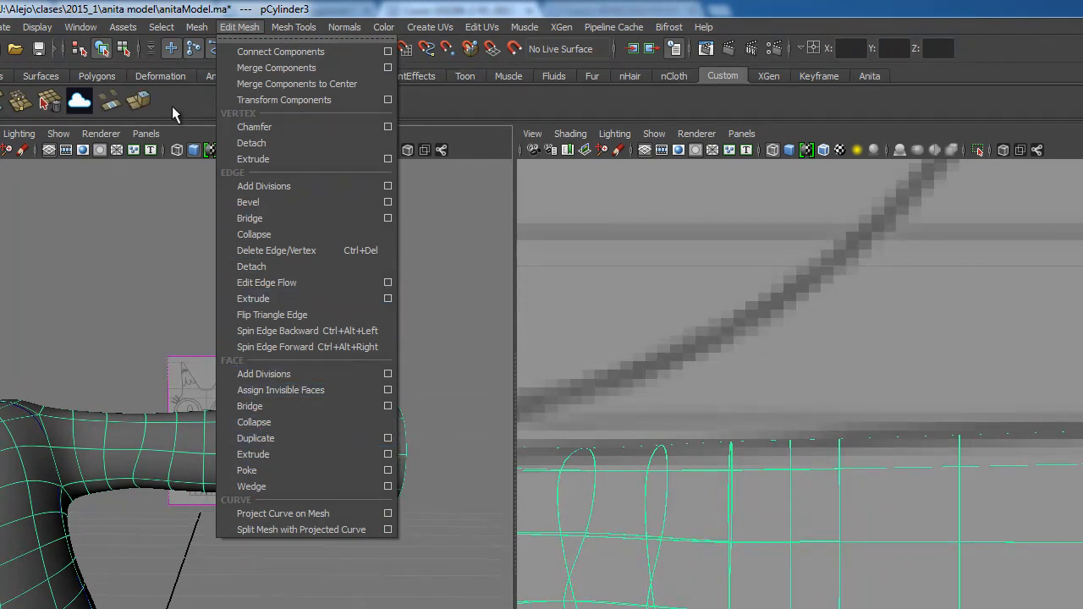
left_click(170, 105)
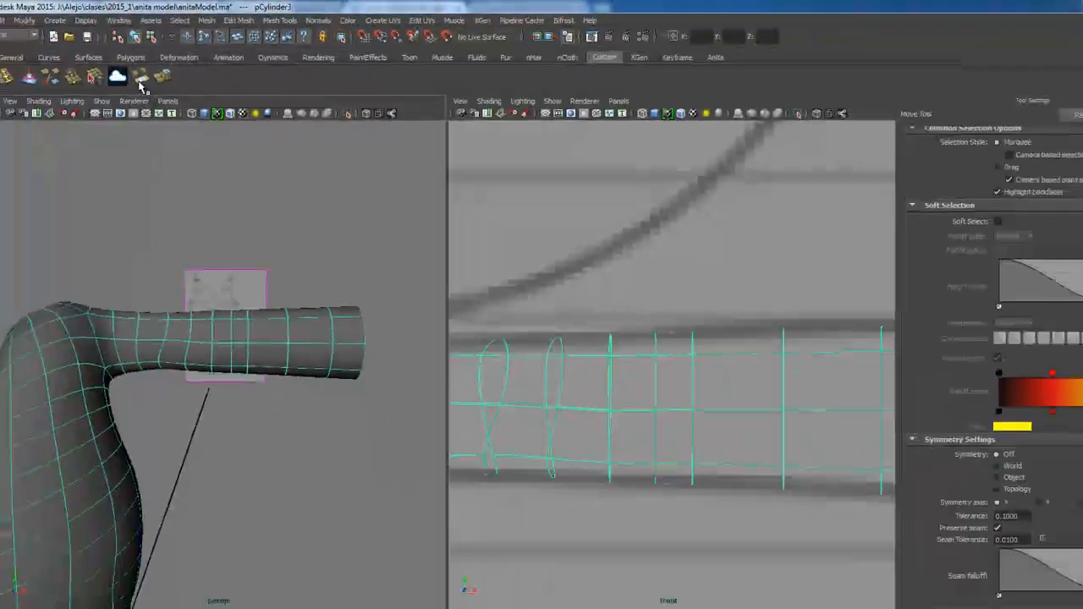
- Open and close the Bridge options from its new shelf shortcut, and open the Extrude Face options from the other
double_click(140, 78)
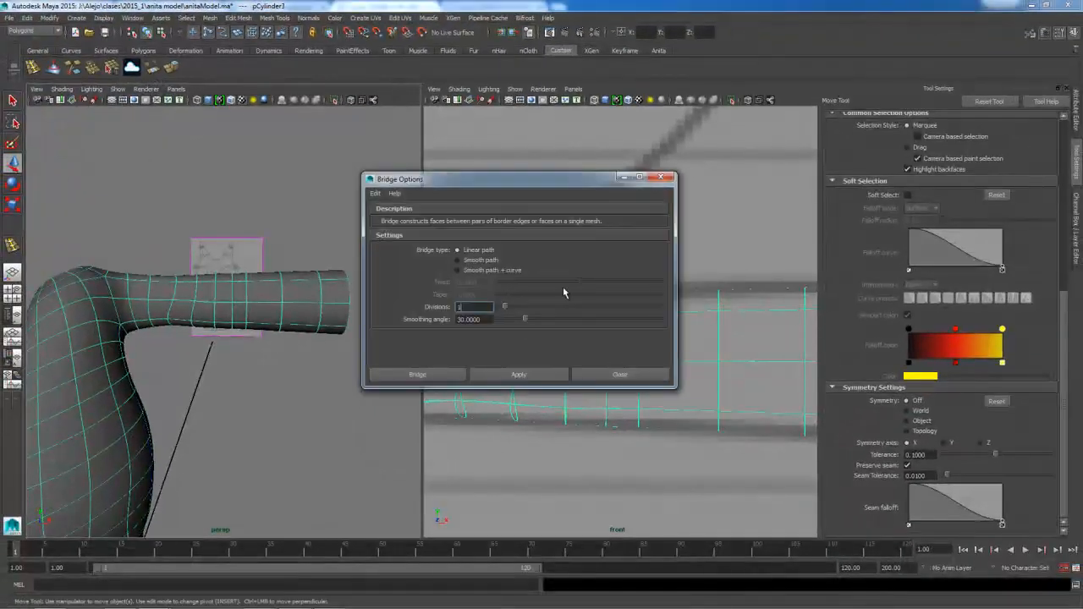
left_click(662, 176)
double_click(172, 68)
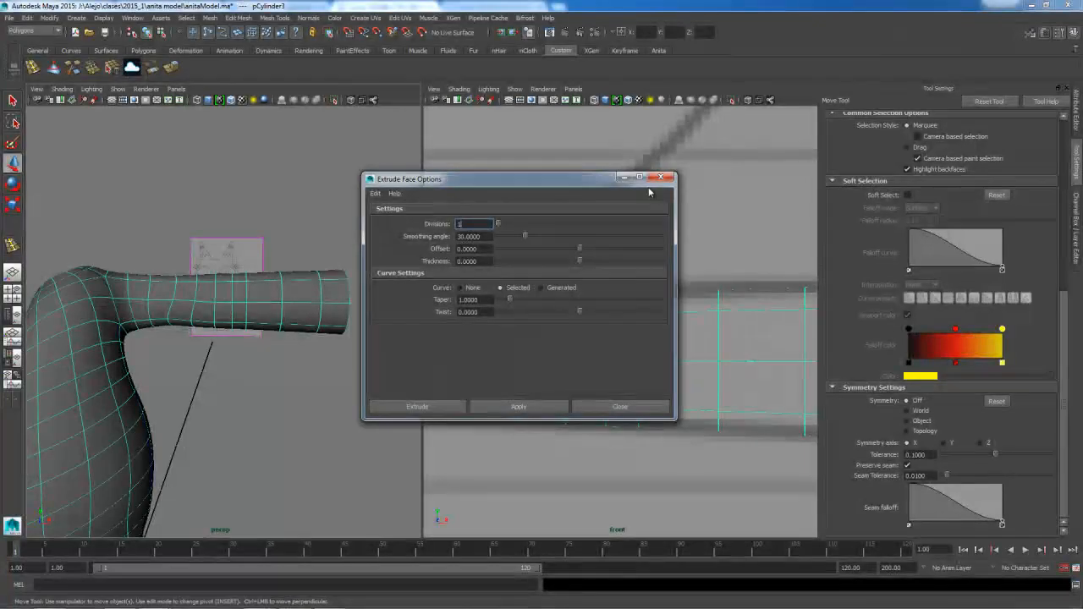
- Close the Extrude Face options and examine the arm, torso and leg topology against the front reference, ending at the knee
left_click(662, 177)
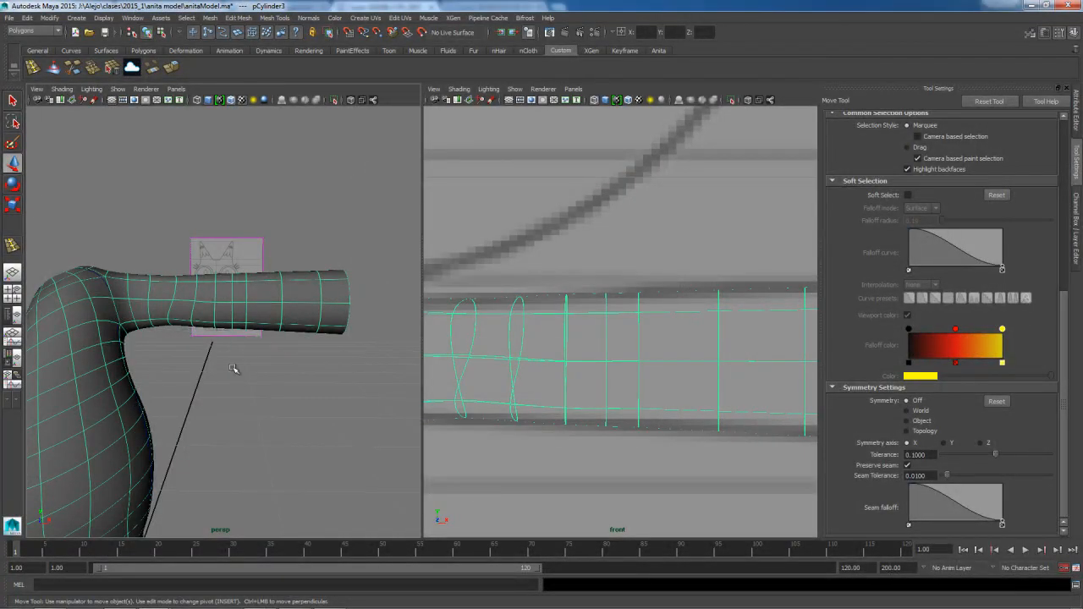
scroll(233, 370, "down", 5)
scroll(234, 408, "up", 3)
left_click_drag(234, 409, 181, 425, "alt")
middle_click_drag(181, 415, 233, 293, "alt")
scroll(285, 370, "up", 5)
left_click_drag(288, 388, 366, 381, "alt")
middle_click_drag(295, 388, 328, 440, "alt")
left_click_drag(242, 422, 273, 428, "alt")
middle_click_drag(260, 399, 273, 460, "alt")
left_click_drag(273, 459, 227, 431, "alt")
middle_click_drag(240, 423, 241, 429, "alt")
left_click_drag(241, 429, 269, 353, "alt")
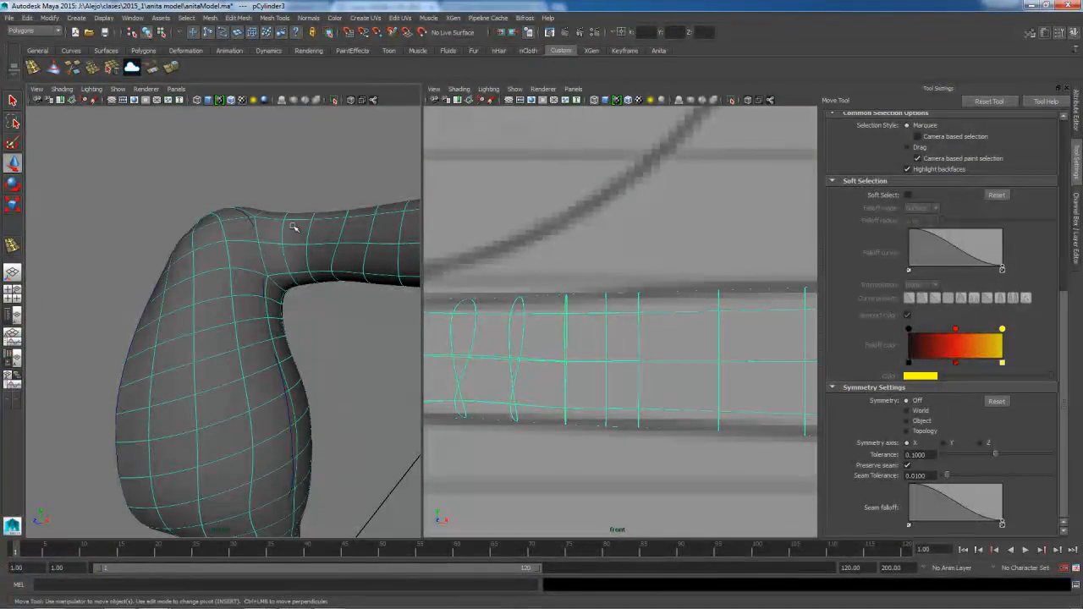
right_click_drag(330, 484, 231, 408, "alt")
middle_click_drag(244, 405, 287, 262, "alt")
right_click_drag(262, 339, 350, 421, "alt")
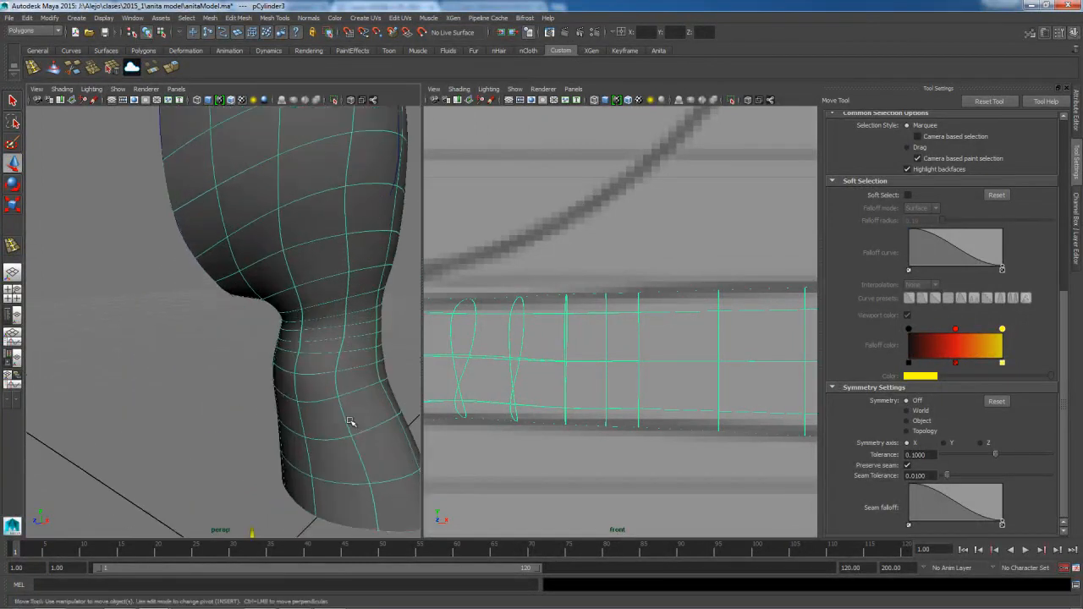
left_click_drag(351, 421, 389, 421, "alt")
key("a")
scroll(621, 390, "up", 10)
middle_click_drag(562, 408, 599, 258, "alt")
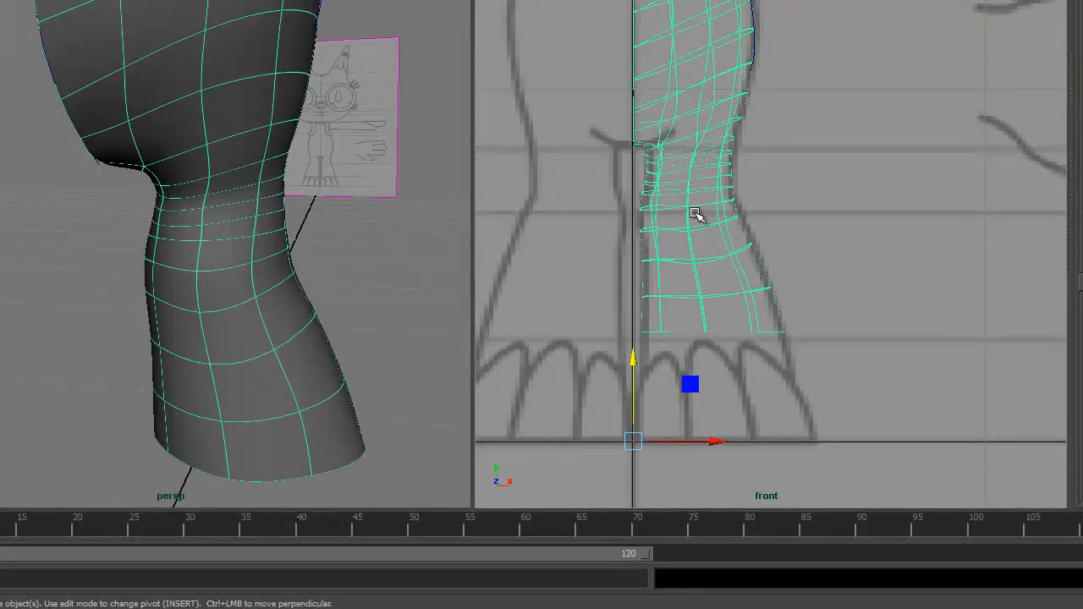
- Check the front knee faces and adjust a vertex on the outer side of the knee loops
right_click_drag(688, 215, 690, 251)
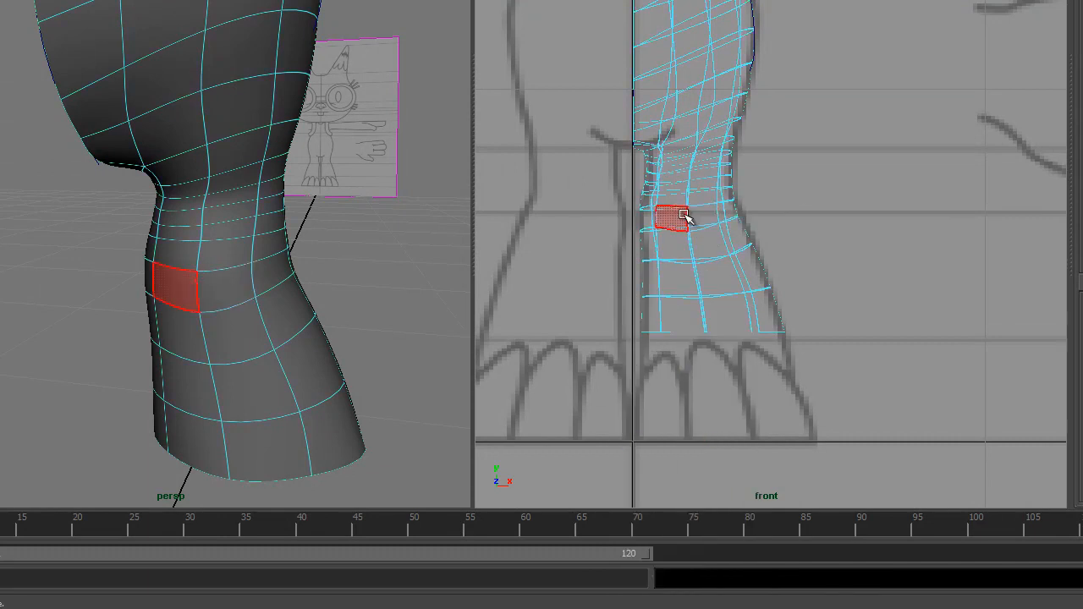
left_click(684, 216)
left_click(714, 210, "shift")
left_click(709, 197, "shift")
left_click_drag(98, 341, 152, 327, "alt")
middle_click_drag(196, 338, 220, 191, "alt")
right_click_drag(257, 125, 238, 126)
left_click(260, 131)
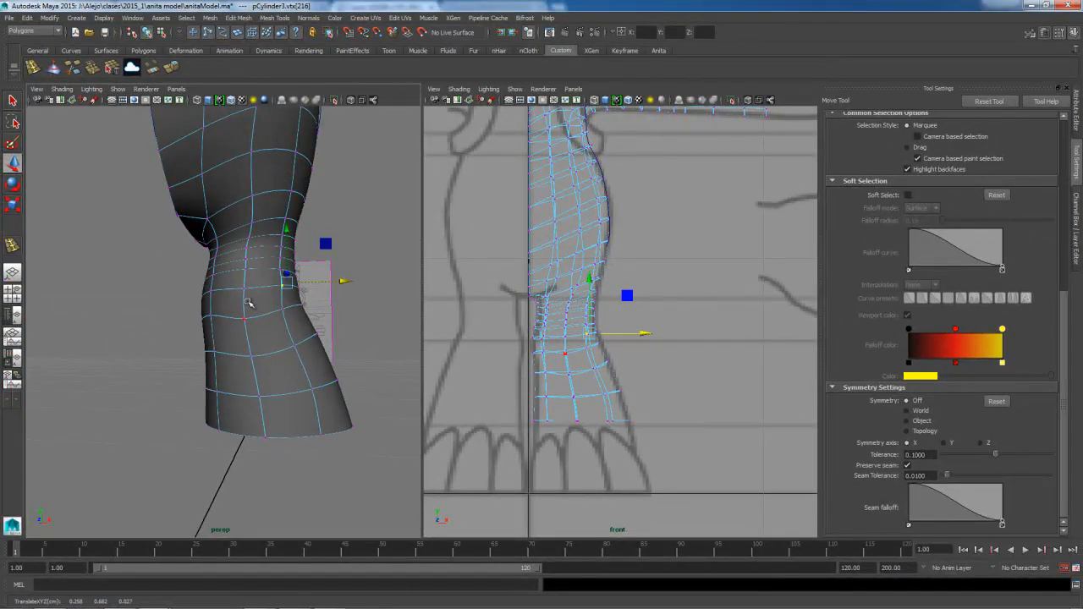
- Select the block of faces on the front of the knee
right_click_drag(248, 302, 253, 315)
left_click(263, 298)
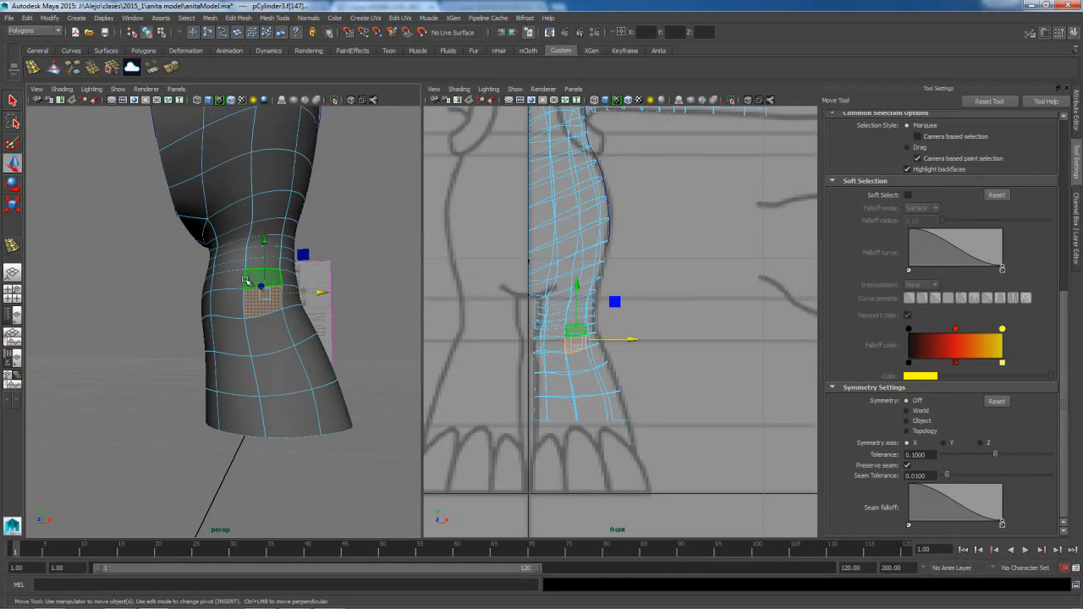
left_click(233, 303, "shift")
- Try extruding the selected front knee faces and scaling the extrusion inward
left_click(177, 67)
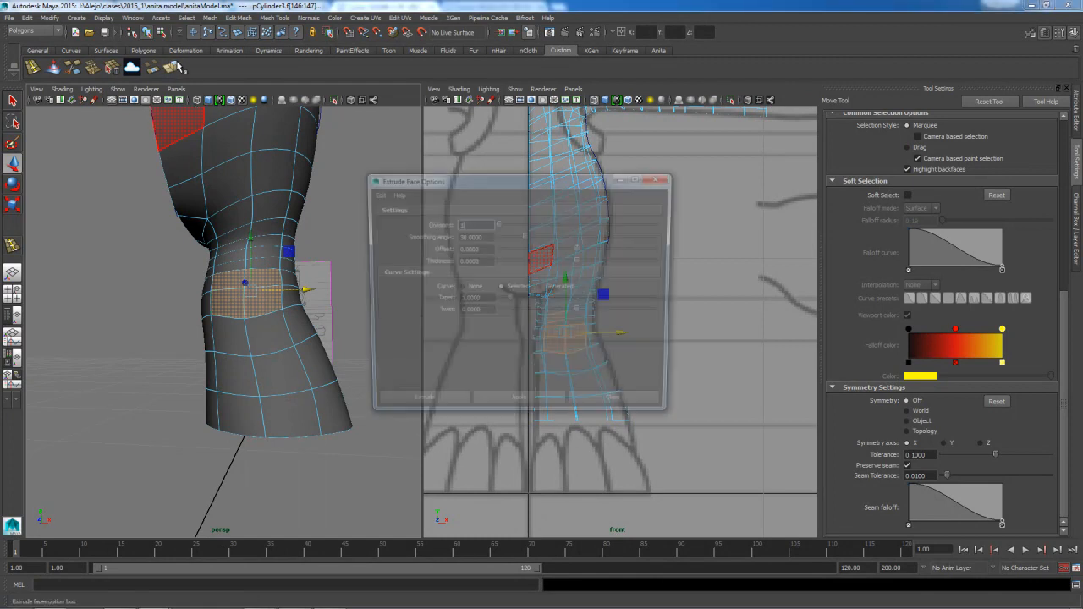
left_click(417, 407)
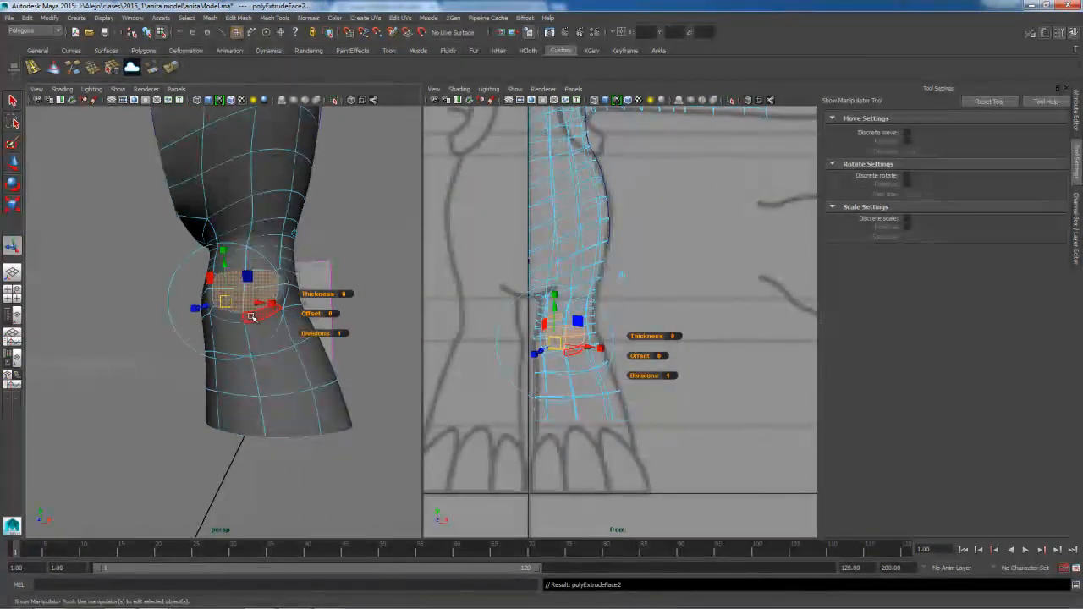
left_click(273, 303)
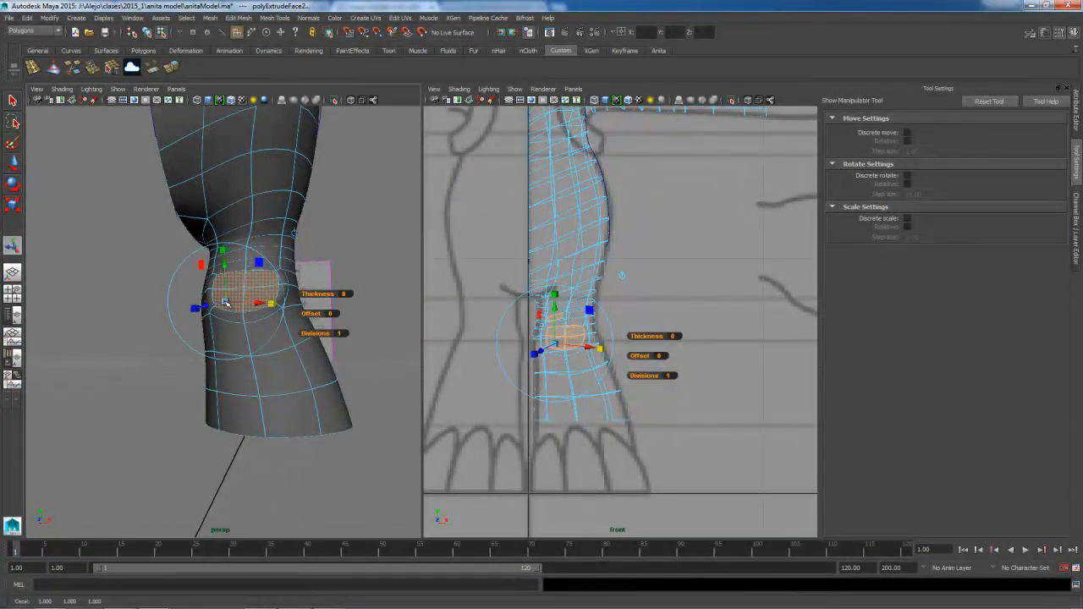
left_click_drag(224, 302, 206, 317)
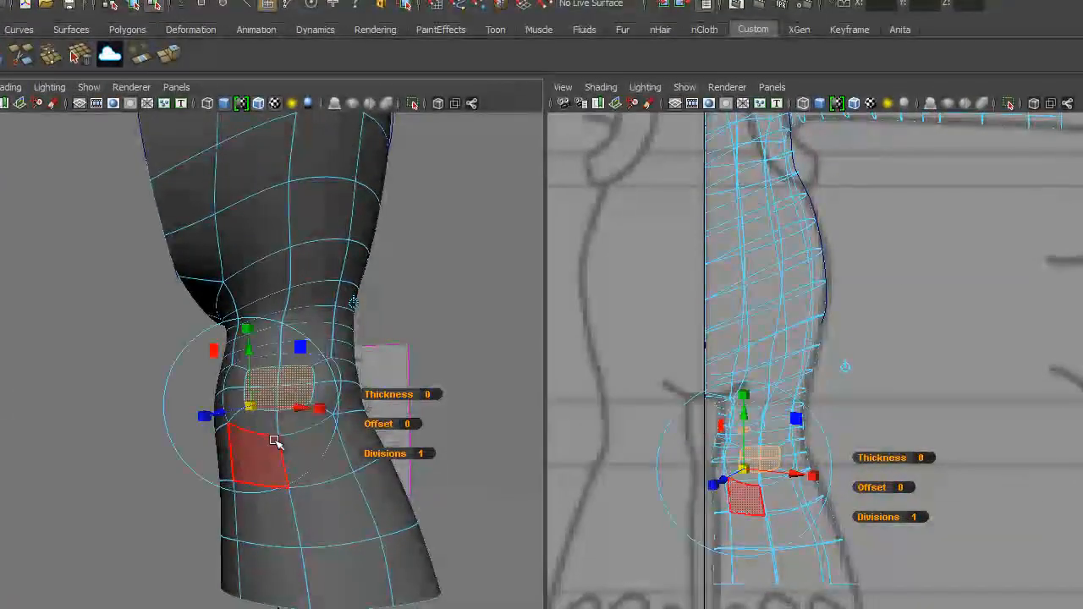
- Try spreading the two middle side vertices of the knee patch, and undo that together with the extrusion
left_click_drag(375, 515, 351, 493, "alt")
key("q")
right_click(183, 277)
left_click(140, 282)
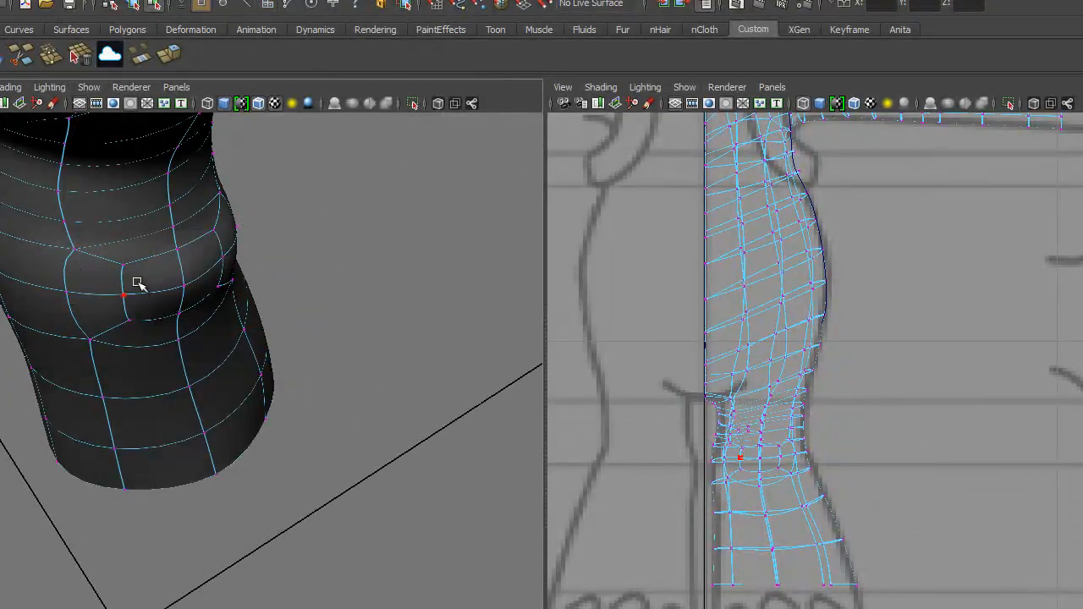
left_click(221, 255, "shift")
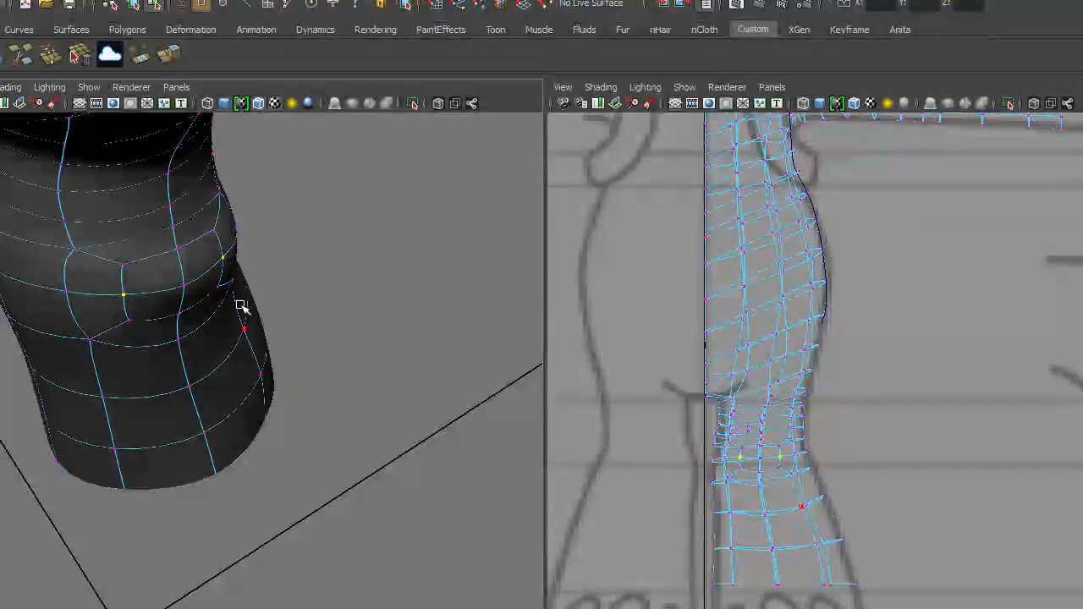
key("w")
left_click_drag(221, 309, 223, 309)
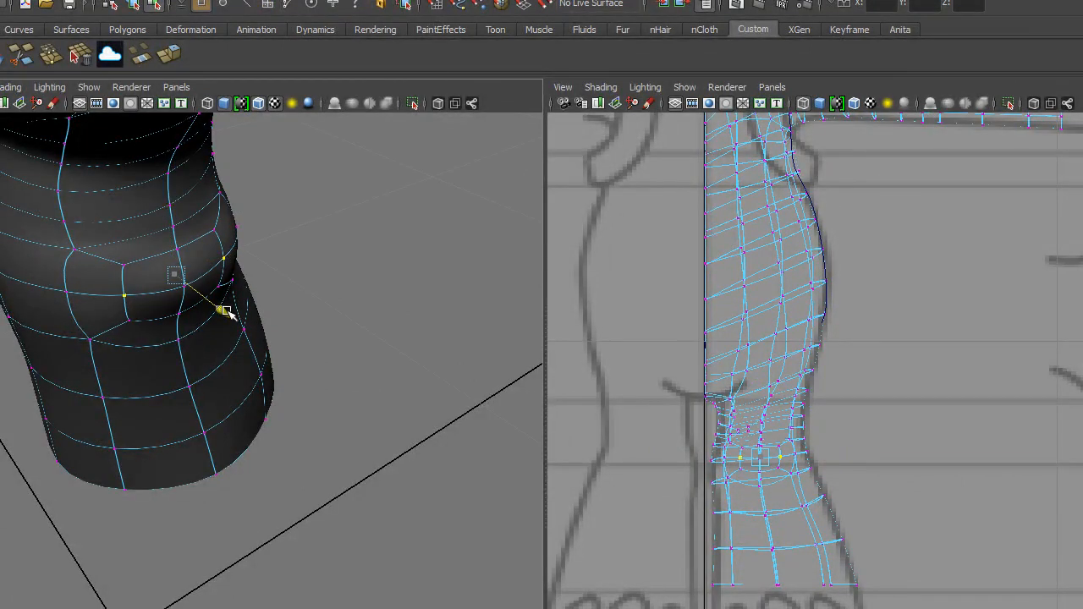
key("r")
left_click(107, 299)
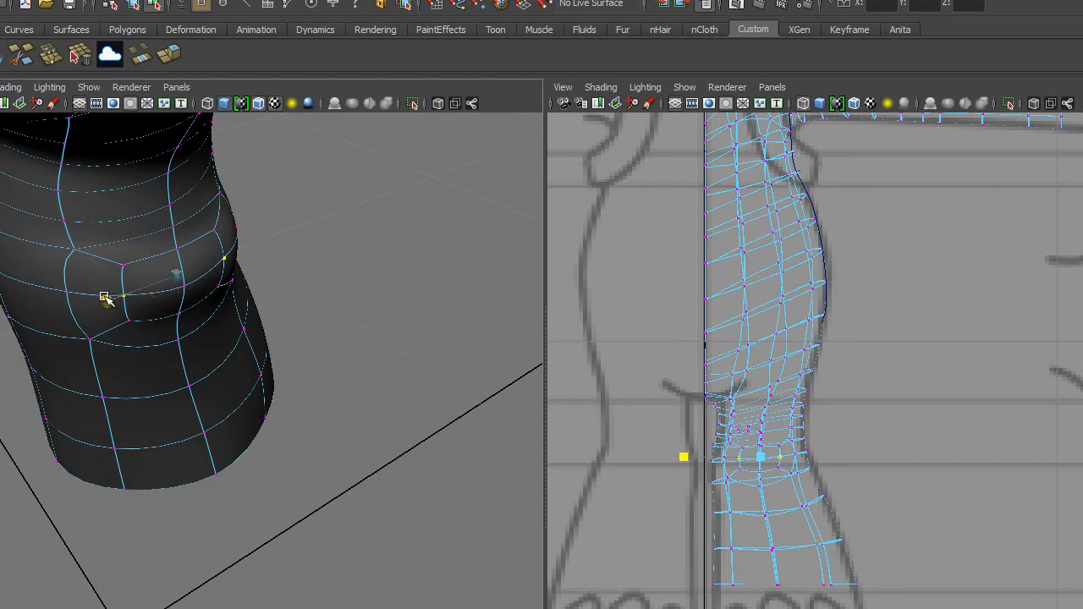
left_click_drag(102, 300, 108, 511, "alt")
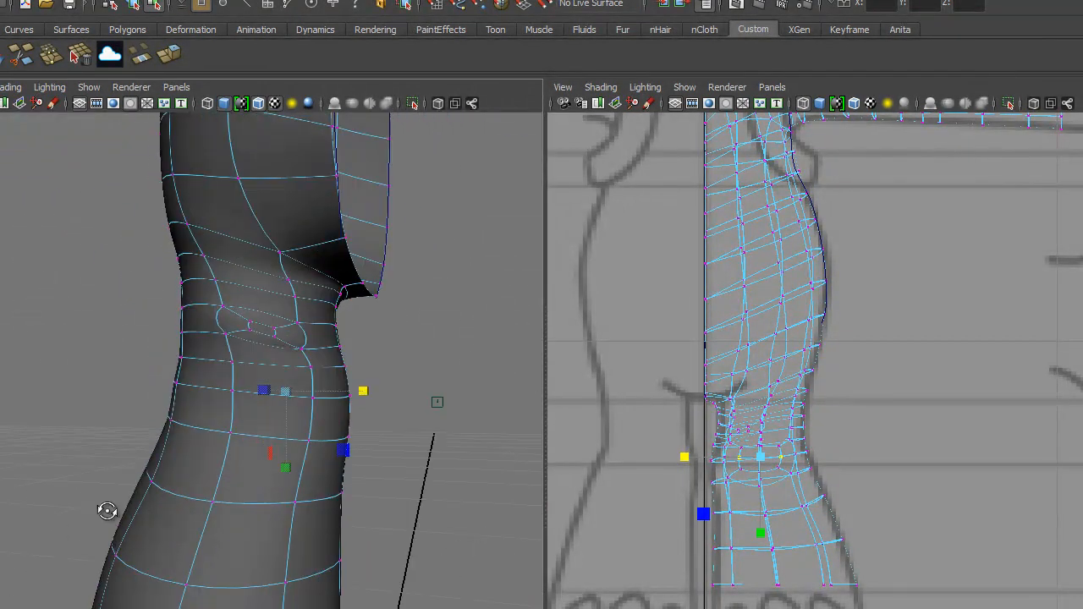
left_click(296, 355)
key("ctrl+z")
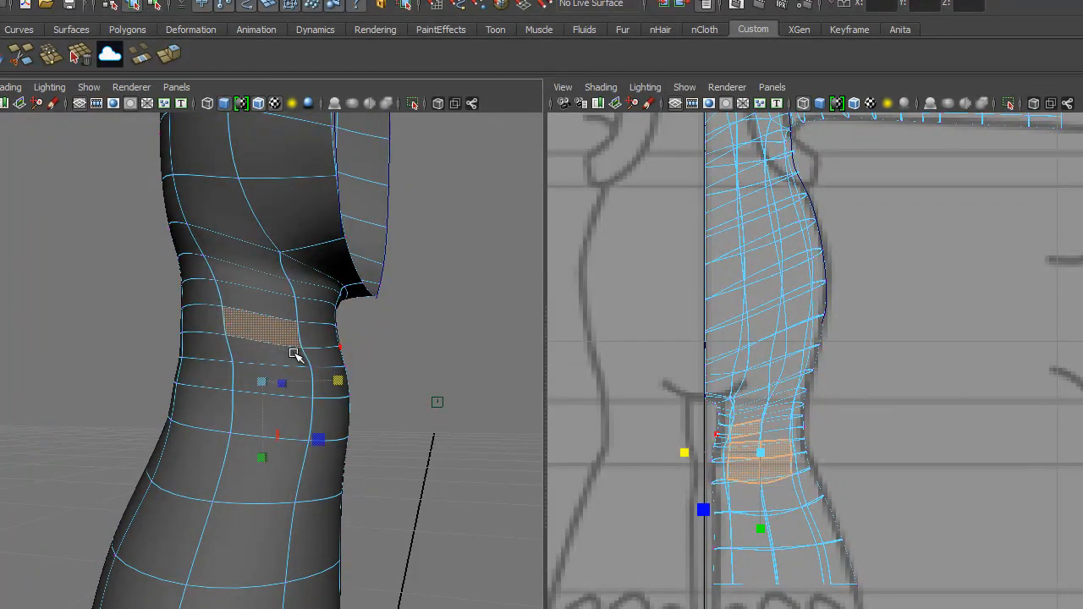
- Extrude the selected front knee faces with 1 division and scale the new faces inward
left_click_drag(243, 320, 295, 430, "alt")
right_click_drag(315, 413, 337, 455)
left_click_drag(38, 404, 246, 385, "alt")
left_click_drag(432, 495, 161, 499, "alt")
left_click(169, 55)
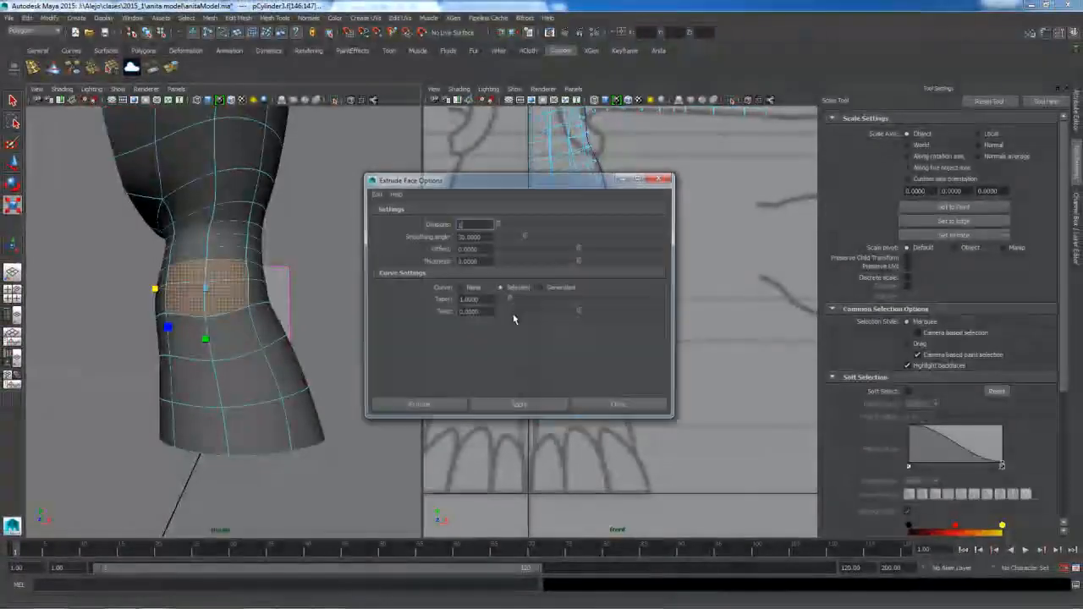
left_click(439, 404)
left_click(229, 297)
left_click_drag(184, 298, 161, 303)
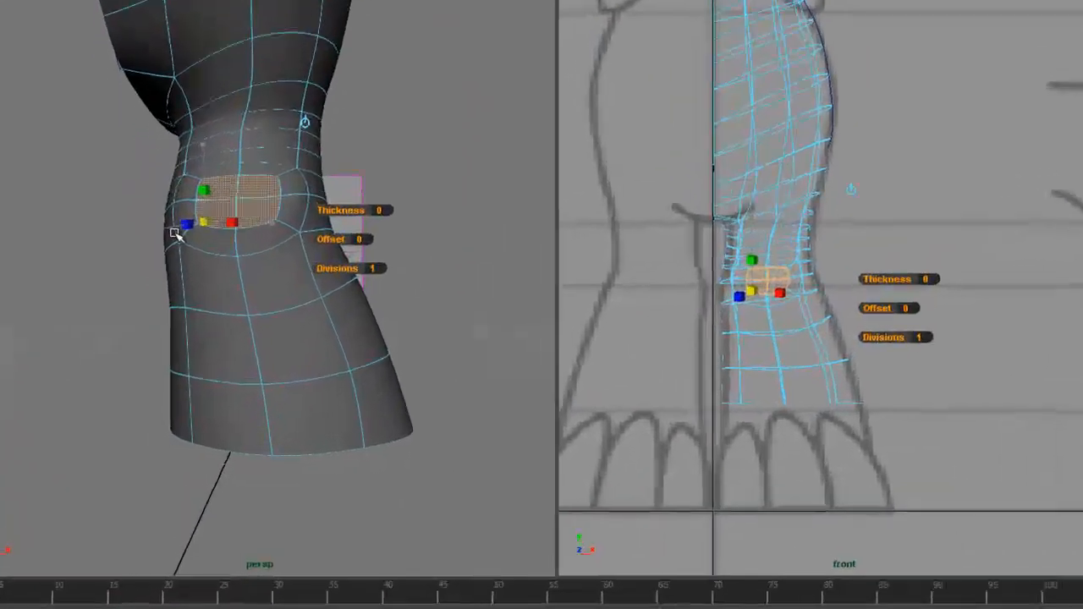
- Pull the inset knee patch slightly forward from the leg
left_click_drag(347, 264, 229, 273, "alt")
left_click_drag(120, 238, 119, 237)
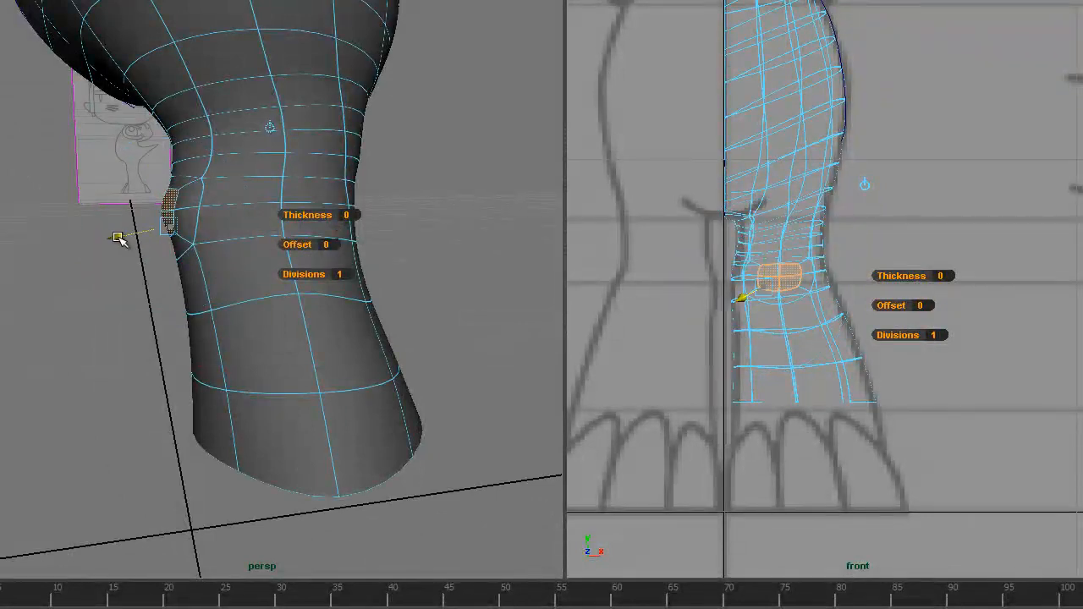
left_click(118, 237)
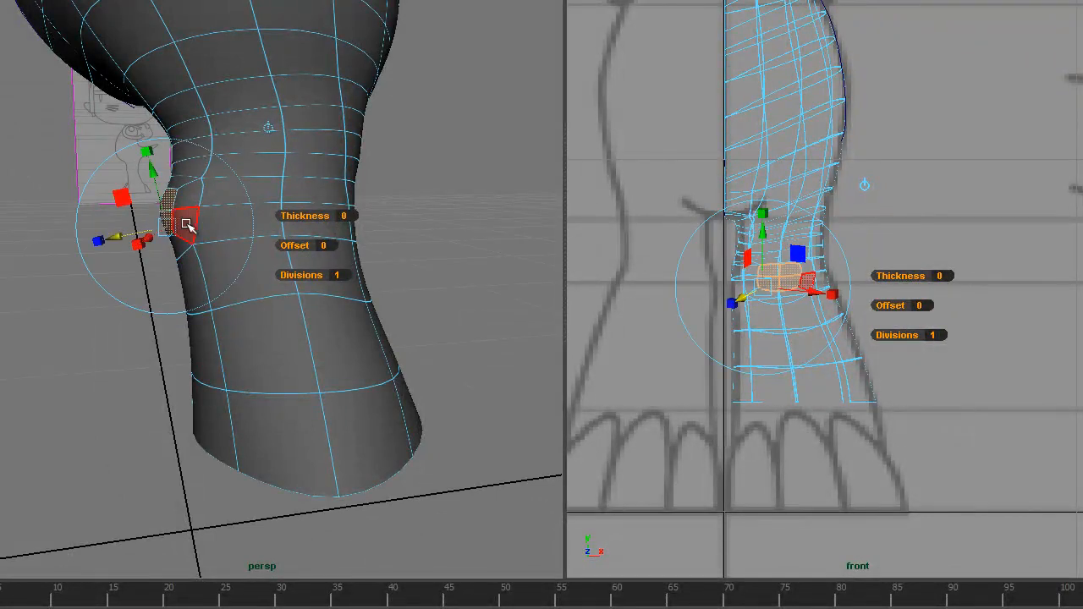
- Scale the two middle side vertices of the front knee patch apart to round its outline
right_click_drag(181, 230, 150, 217)
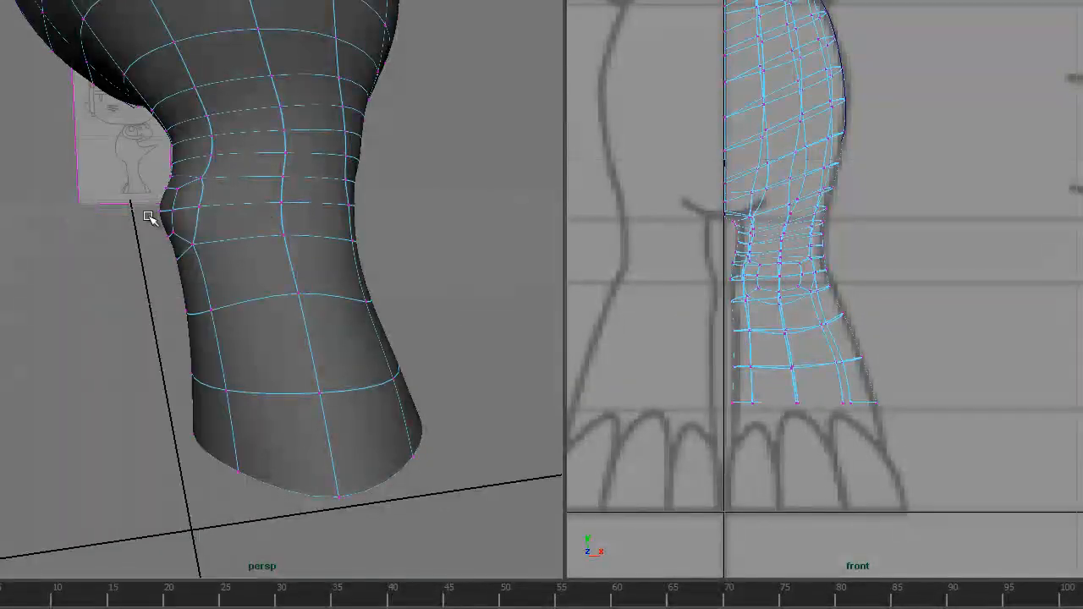
left_click(155, 215)
left_click_drag(79, 143, 106, 198)
left_click(172, 243)
left_click(90, 355)
left_click_drag(90, 355, 306, 329, "alt")
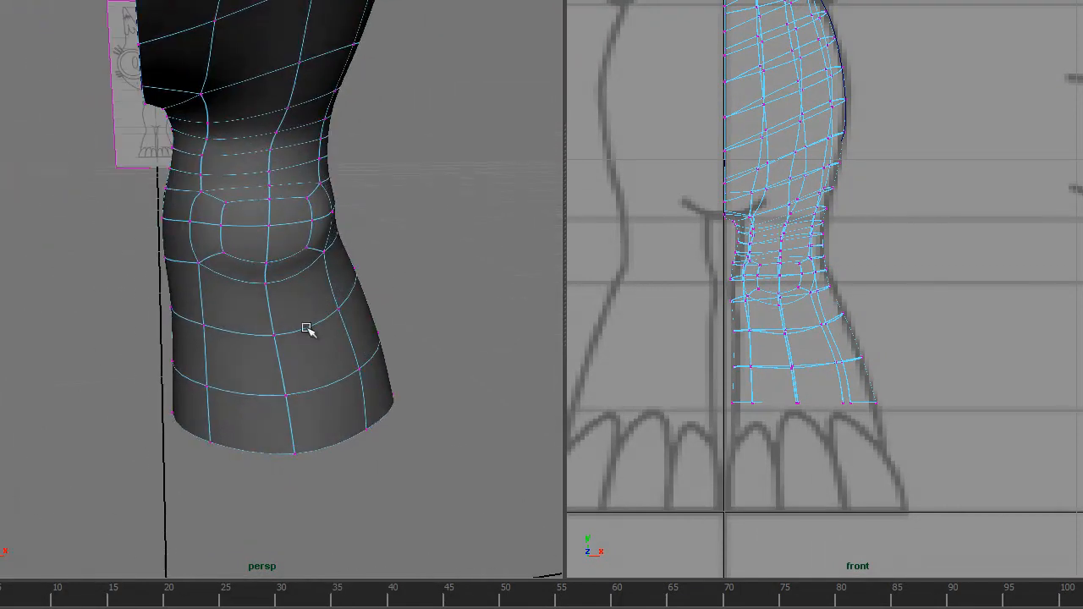
left_click(310, 221)
left_click(220, 225, "shift")
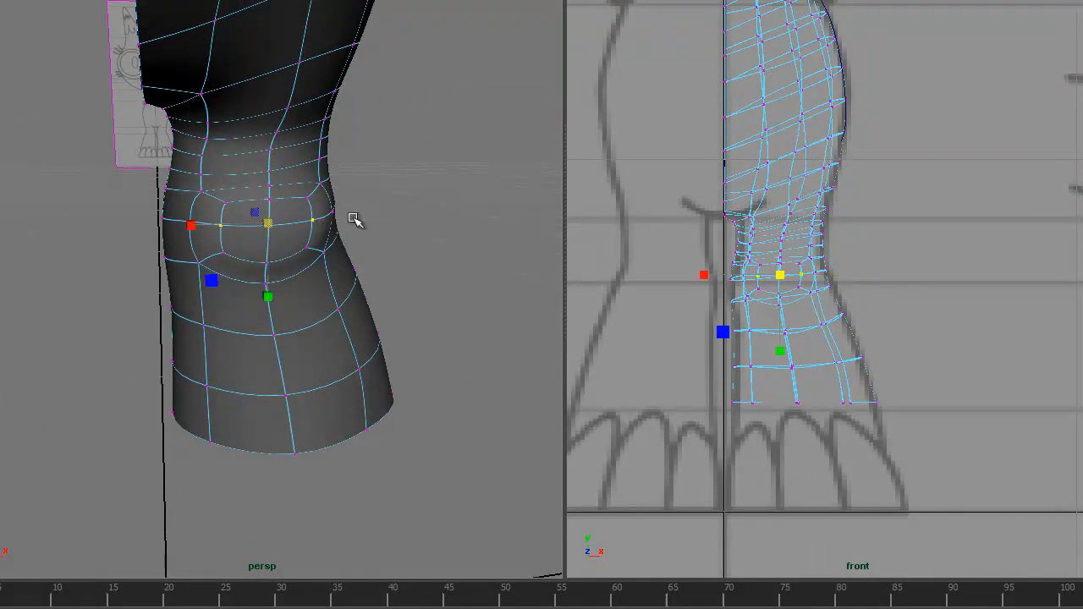
left_click_drag(187, 224, 180, 227)
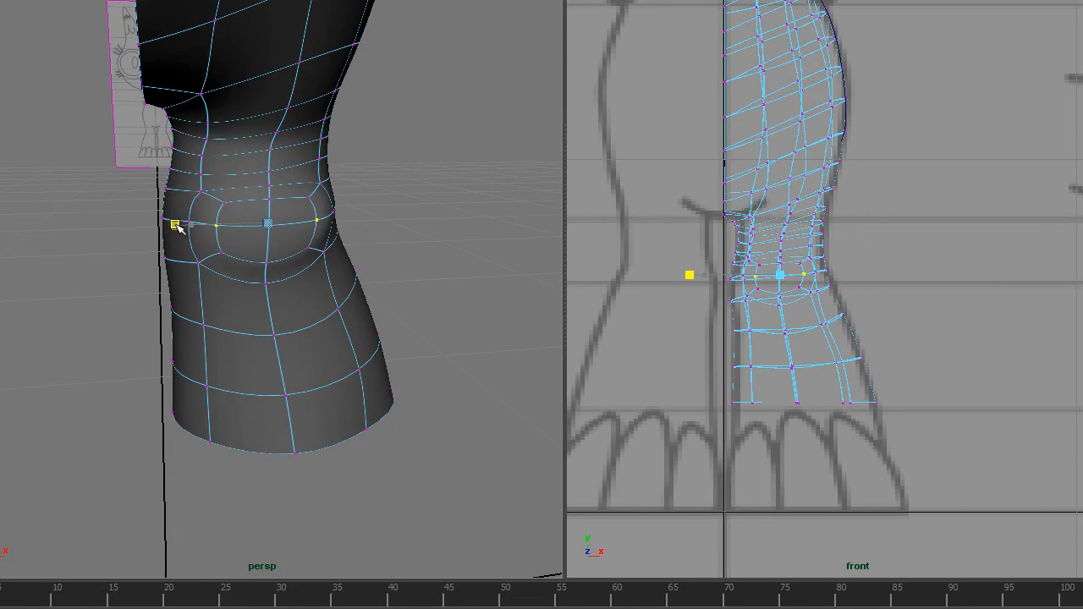
- Select the block of faces on the back of the knee, level with the front patch
left_click_drag(339, 300, 317, 248, "alt")
right_click_drag(317, 248, 336, 282)
left_click(292, 208)
left_click(339, 240, "shift")
left_click(284, 239, "shift")
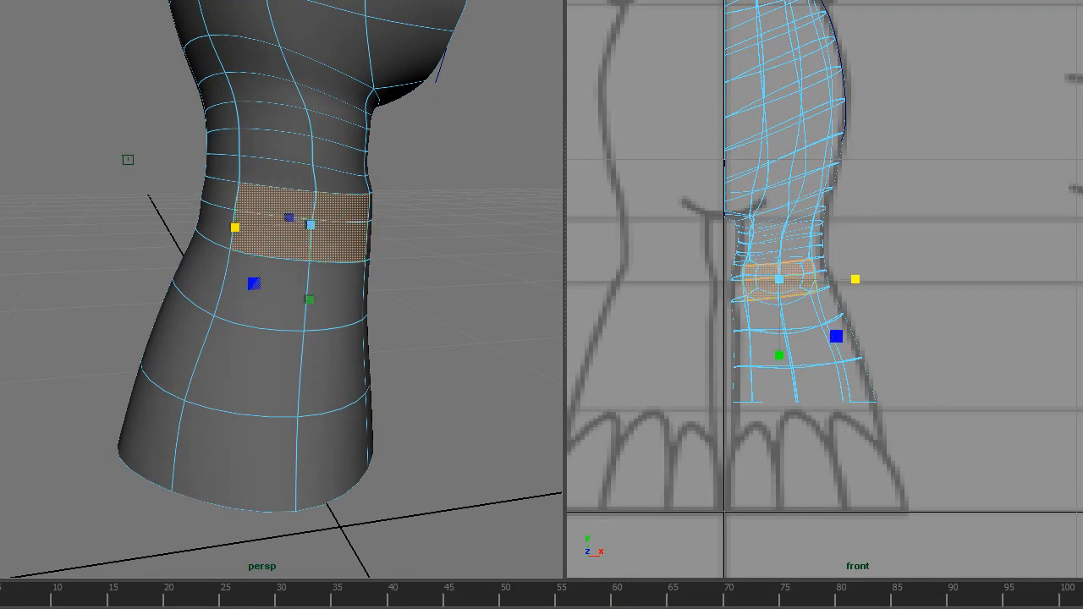
left_click_drag(474, 290, 113, 380, "alt")
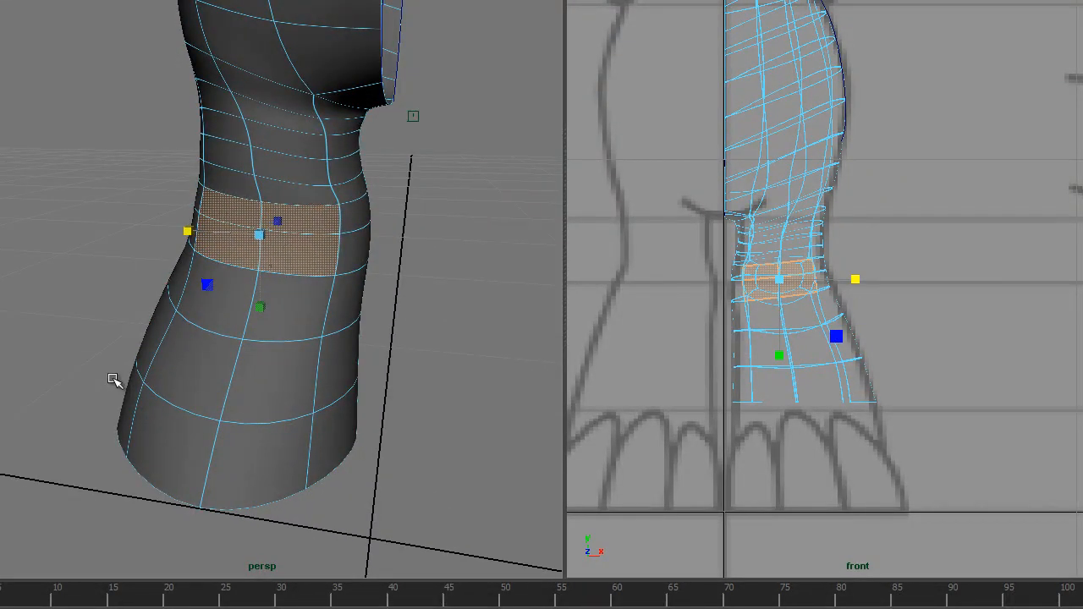
- Extrude the faces at the back of the knee, scale them inward and slightly adjust their depth
key("ctrl+e")
left_click_drag(218, 321, 122, 195, "alt")
left_click_drag(243, 306, 193, 272, "alt")
left_click(170, 246)
left_click_drag(243, 247, 368, 272)
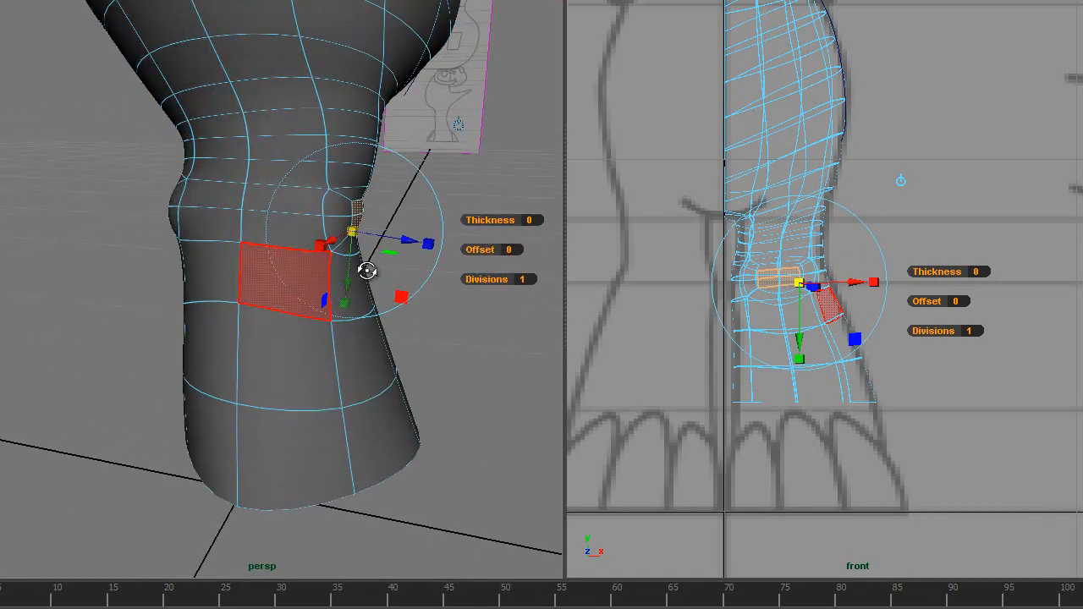
left_click_drag(411, 238, 412, 238)
- Select the two middle side vertices of the back-of-knee patch and move them along the leg's depth axis
right_click_drag(355, 54, 313, 75)
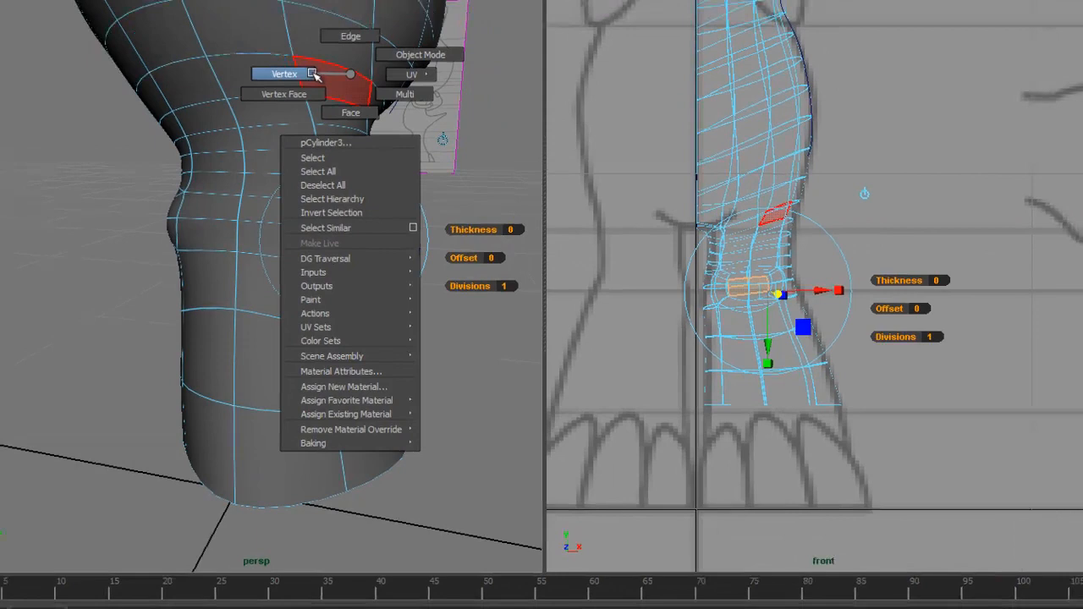
left_click_drag(426, 316, 319, 332, "alt")
left_click_drag(217, 352, 237, 457, "alt")
key("f")
scroll(241, 429, "down", 5)
left_click_drag(229, 418, 205, 404, "alt")
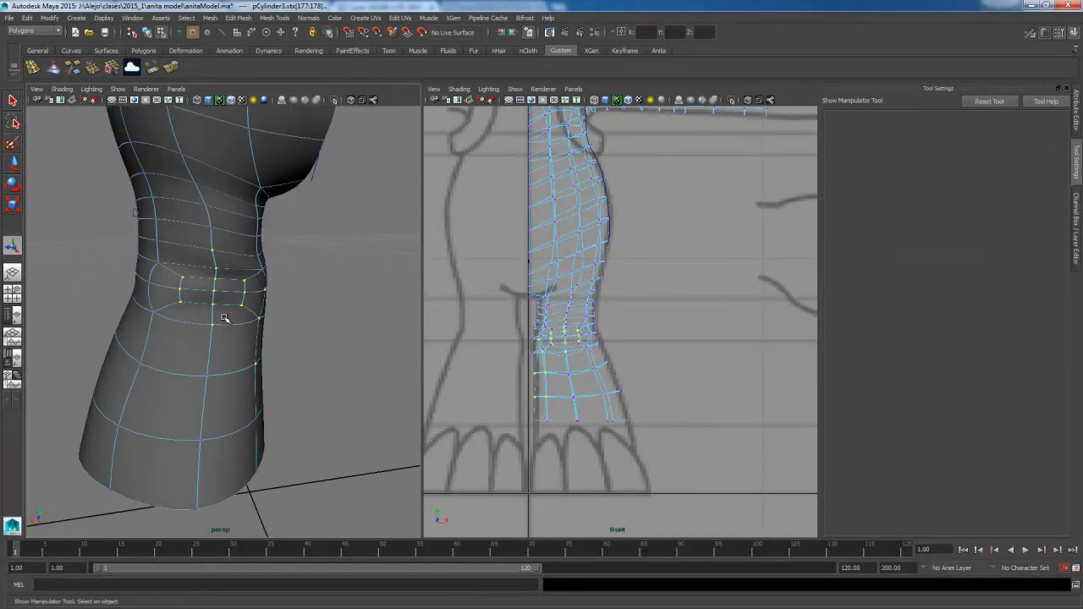
left_click_drag(214, 290, 190, 311, "alt")
left_click(264, 288)
key("w")
left_click(180, 289, "shift")
left_click_drag(174, 320, 316, 375, "alt")
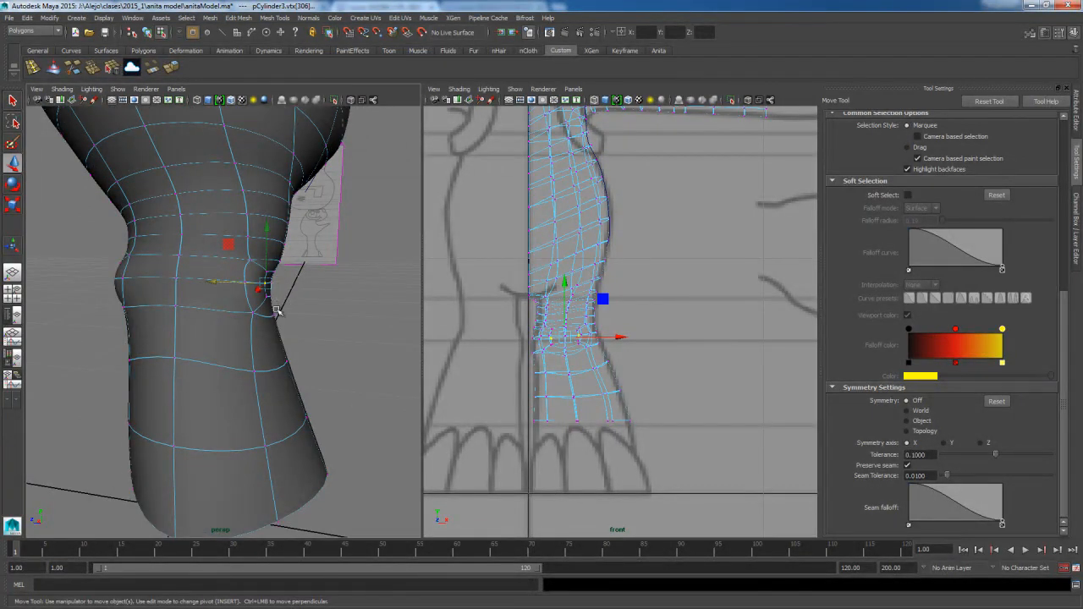
left_click_drag(268, 293, 226, 304)
- Deselect the vertices and examine the shape of the back-of-knee patch from the side and from behind
left_click(381, 343)
left_click_drag(381, 343, 108, 287, "alt")
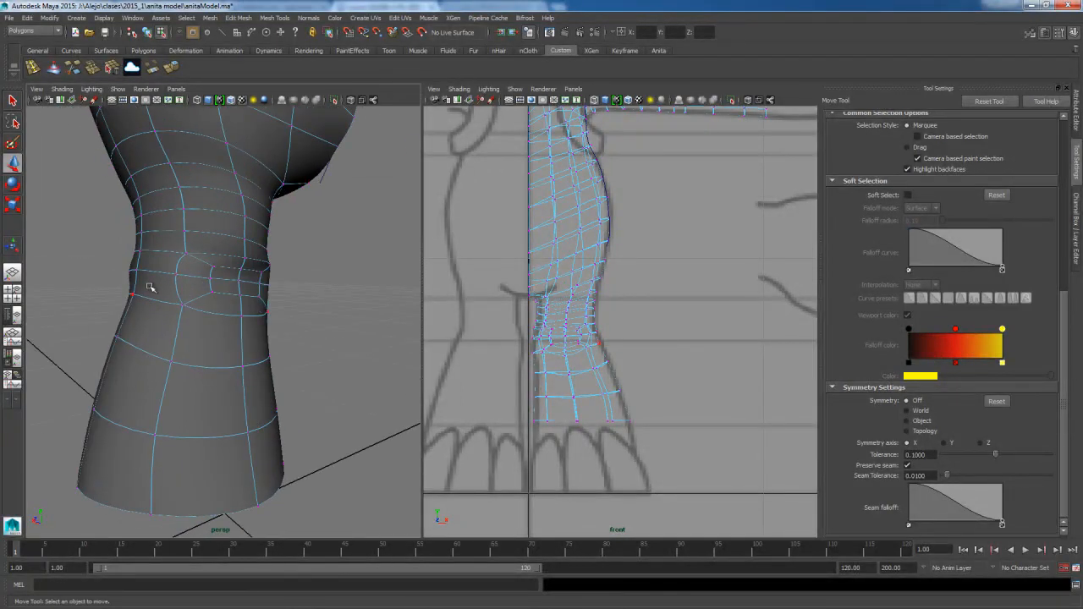
left_click_drag(275, 320, 238, 320, "alt")
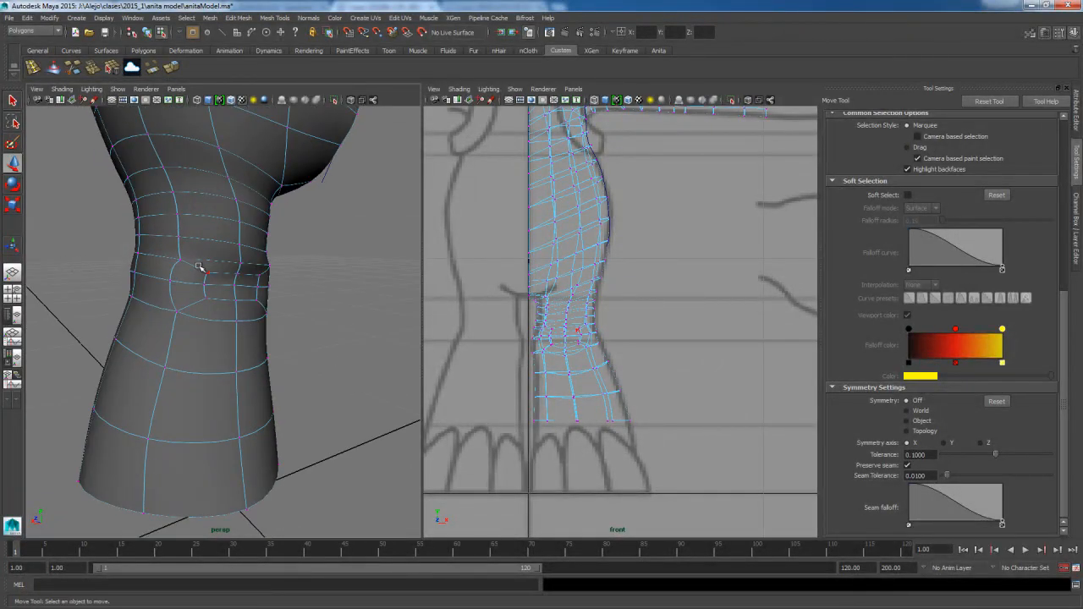
left_click_drag(192, 266, 308, 291)
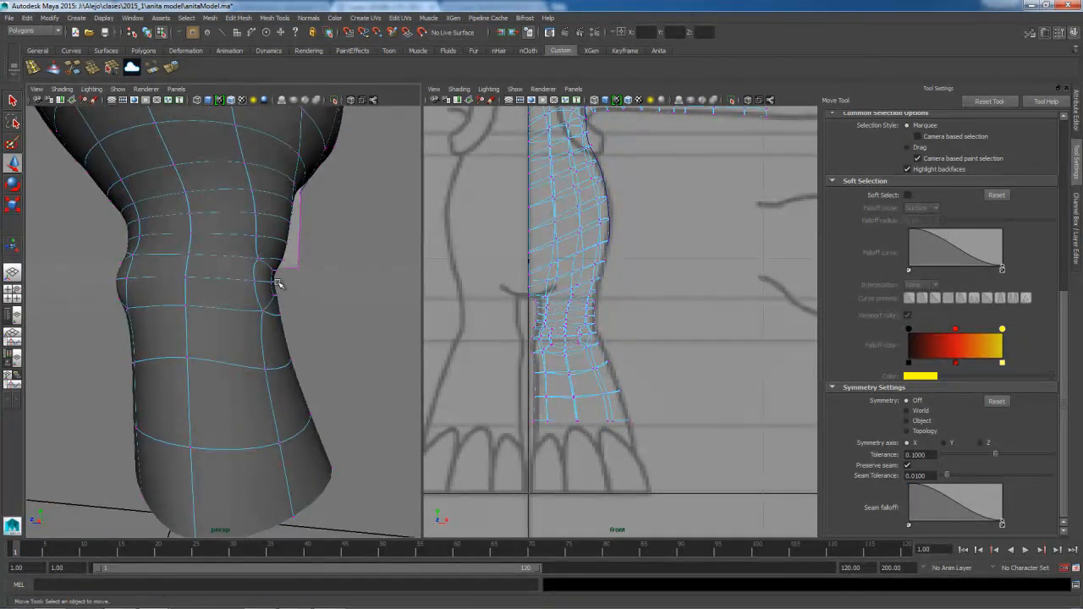
left_click_drag(280, 282, 188, 285, "alt")
left_click_drag(262, 292, 178, 279, "alt")
left_click_drag(177, 342, 181, 283, "alt")
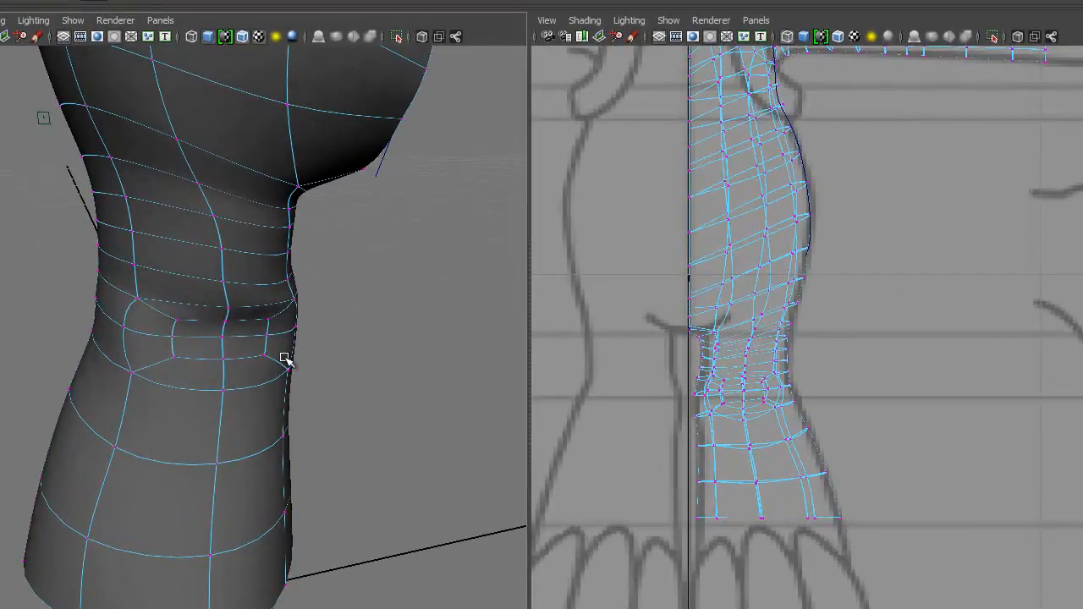
- Select the four corner vertices of the back-of-knee patch, scale them and return to object mode
left_click_drag(242, 413, 53, 374, "alt")
left_click_drag(192, 315, 248, 349, "alt")
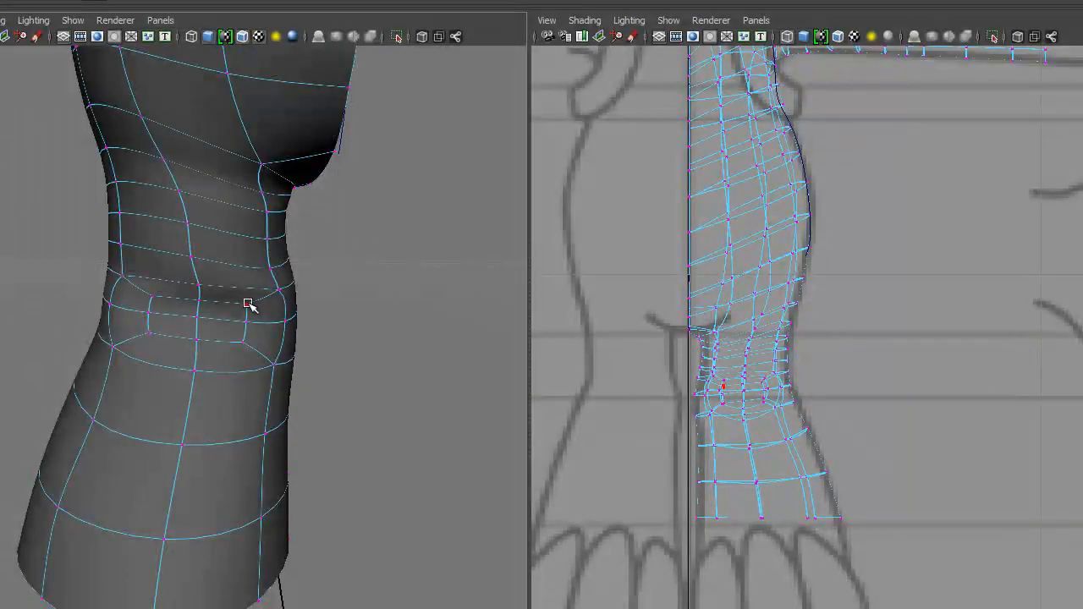
left_click(242, 343)
key("r")
left_click_drag(126, 321, 184, 350)
left_click_drag(235, 395, 326, 350)
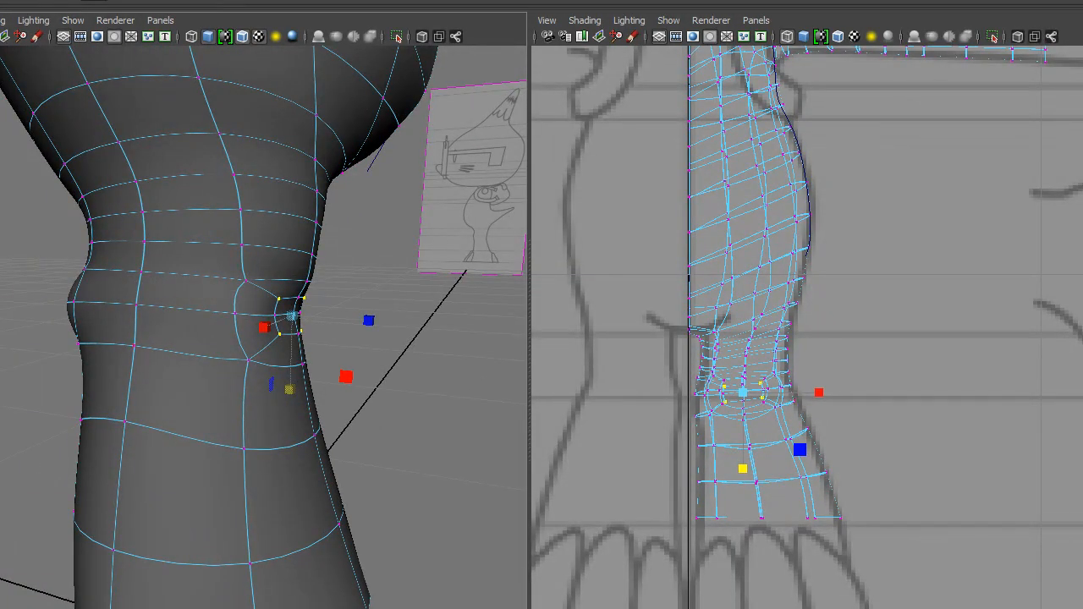
key("q")
right_click_drag(145, 107, 203, 84)
- Activate the Sculpt Geometry Tool with the Relax operation and start evening out the mesh around the knee
scroll(182, 206, "down", 10)
left_click_drag(211, 413, 225, 381, "alt")
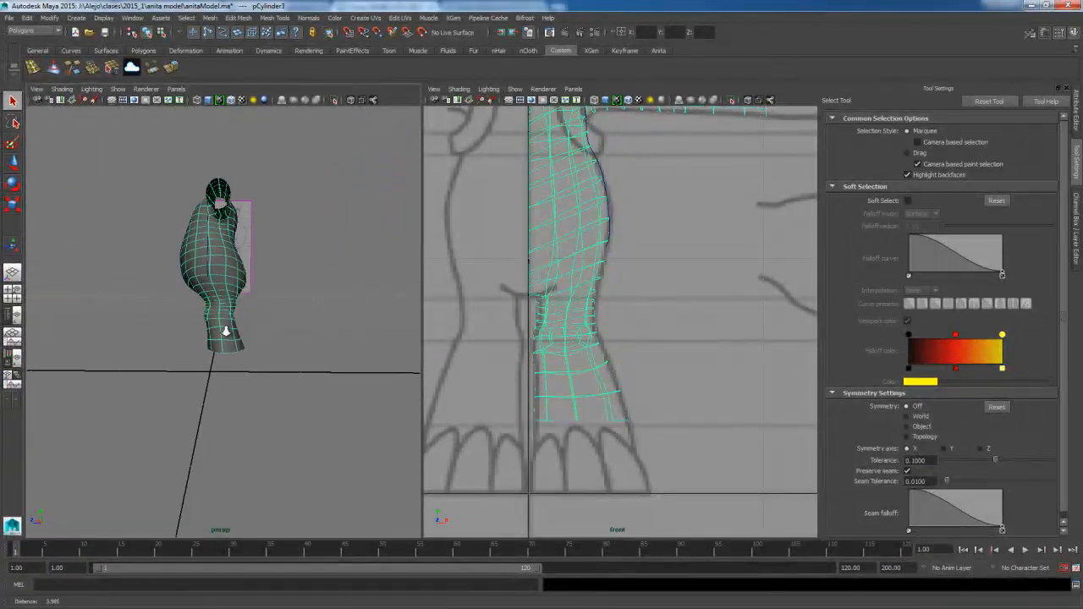
right_click_drag(220, 331, 258, 432, "alt")
left_click_drag(243, 355, 122, 282, "alt")
left_click(54, 67)
left_click_drag(161, 322, 215, 262, "alt")
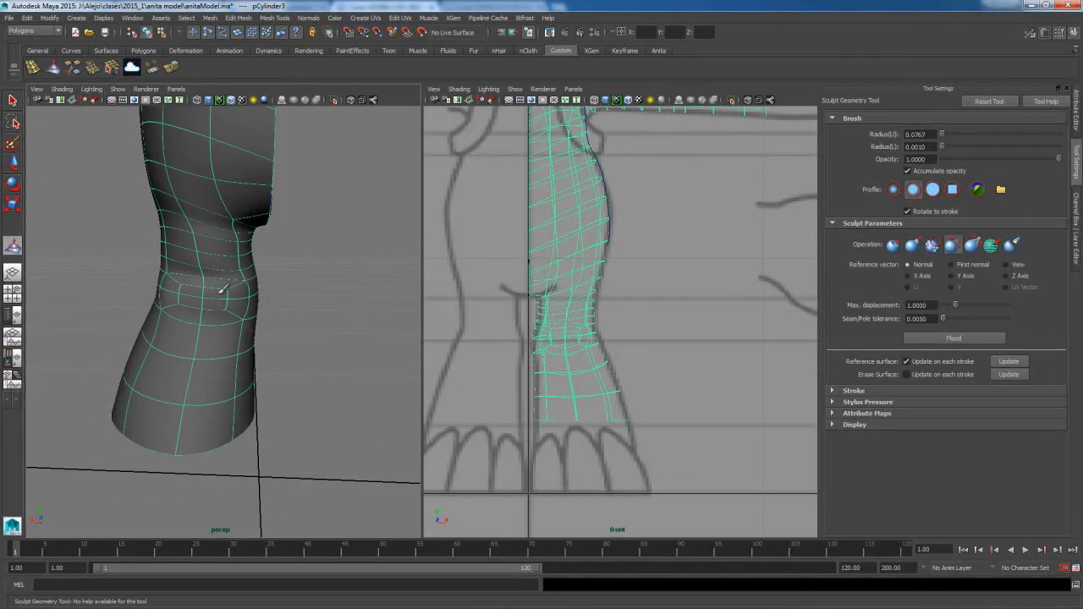
key("super")
left_click_drag(242, 358, 348, 361, "alt")
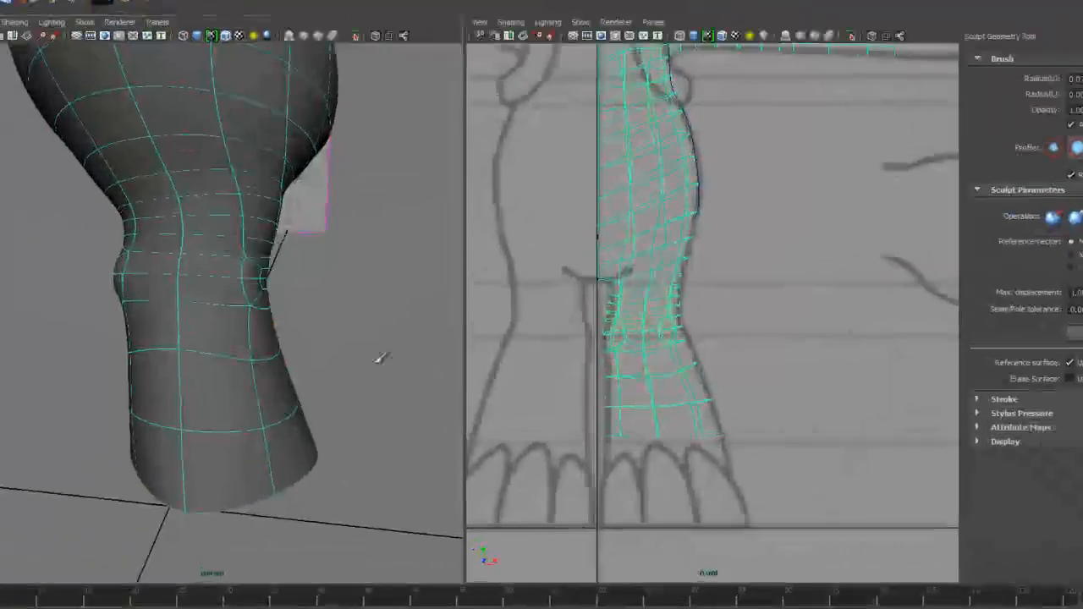
left_click_drag(290, 308, 208, 308, "alt")
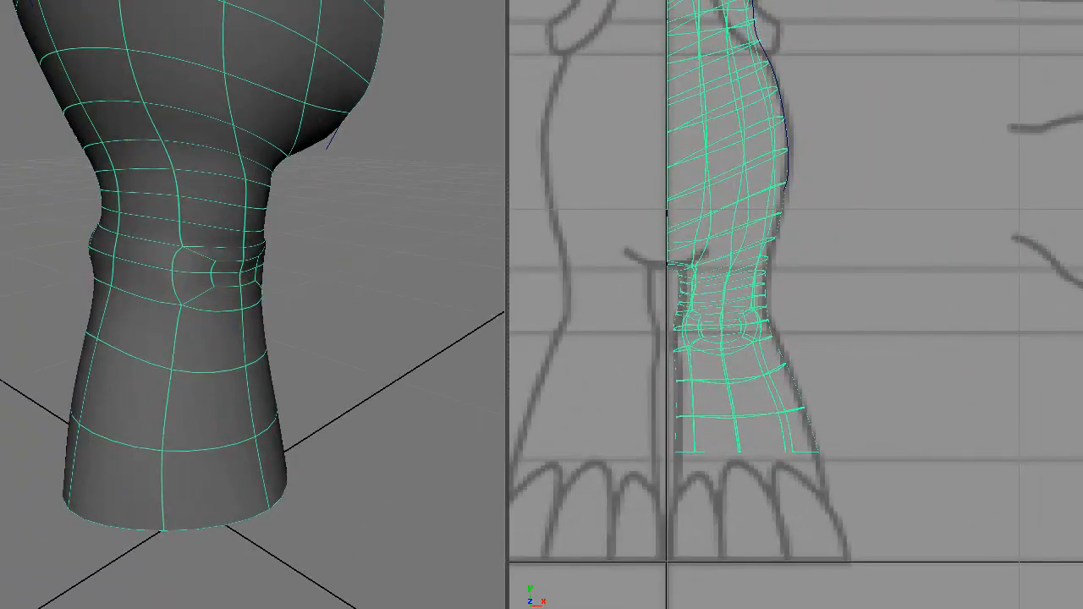
- Relax the edge flow around the back-of-knee patch and along the sides of the lower leg
left_click_drag(379, 288, 308, 263, "alt")
right_click_drag(128, 353, 270, 363, "alt")
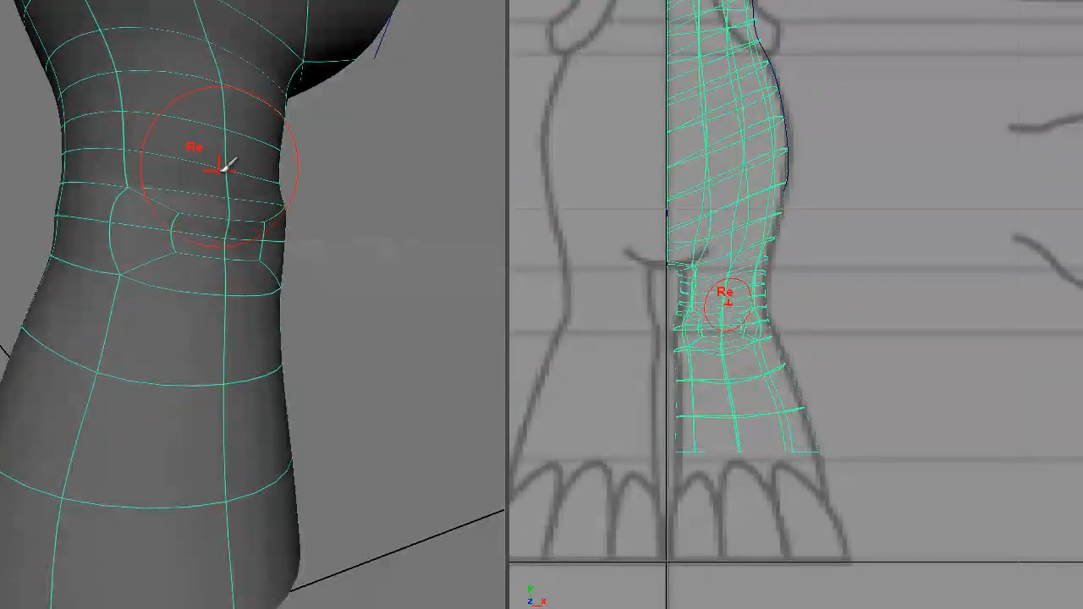
left_click_drag(261, 283, 133, 346, "alt")
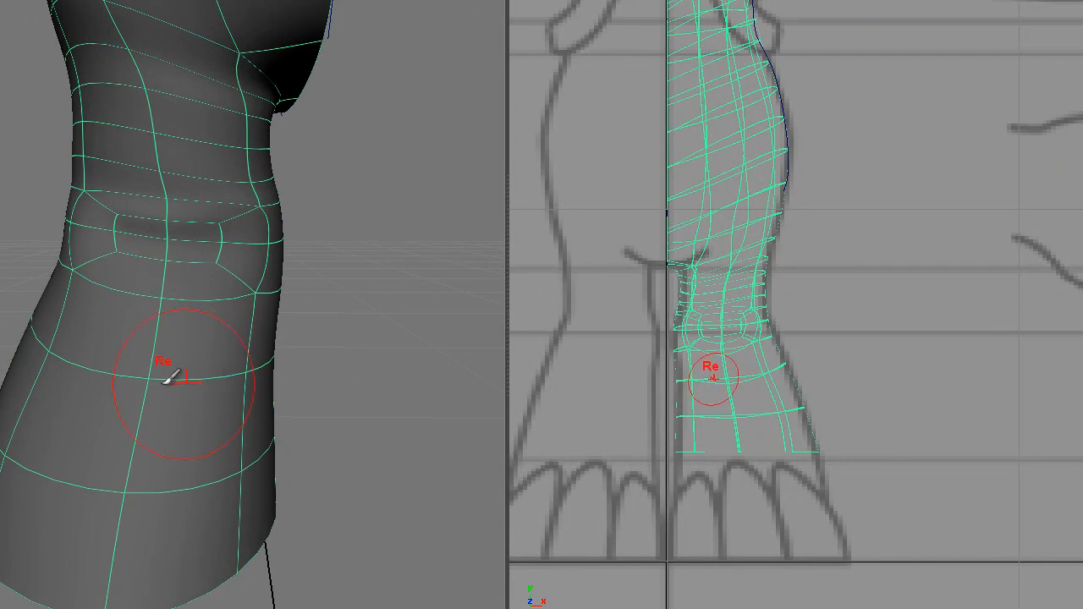
left_click_drag(209, 377, 34, 375, "alt")
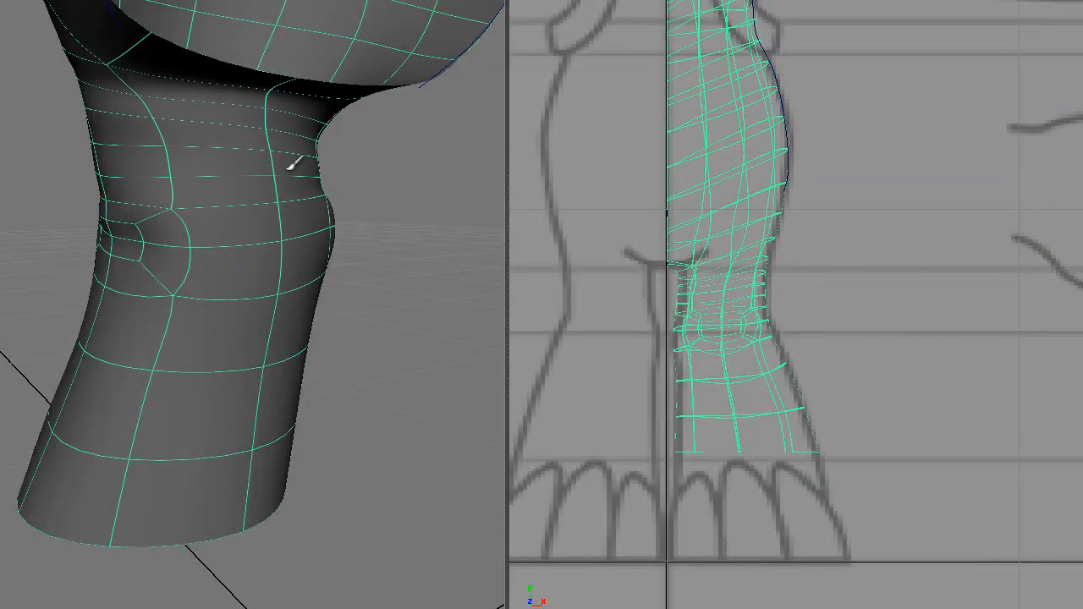
left_click_drag(336, 232, 242, 222, "alt")
mouse_move(387, 214)
left_mouse_down("alt")
mouse_move(124, 230)
mouse_move(218, 109)
left_mouse_up("alt")
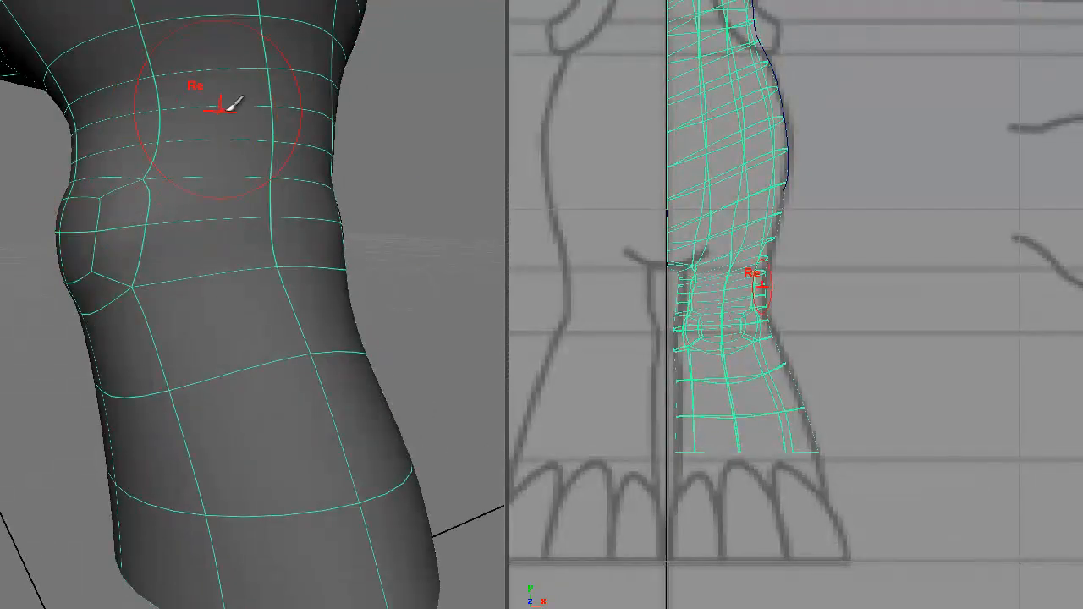
mouse_move(375, 375)
left_mouse_down("alt")
mouse_move(193, 432)
mouse_move(193, 423)
left_mouse_up("alt")
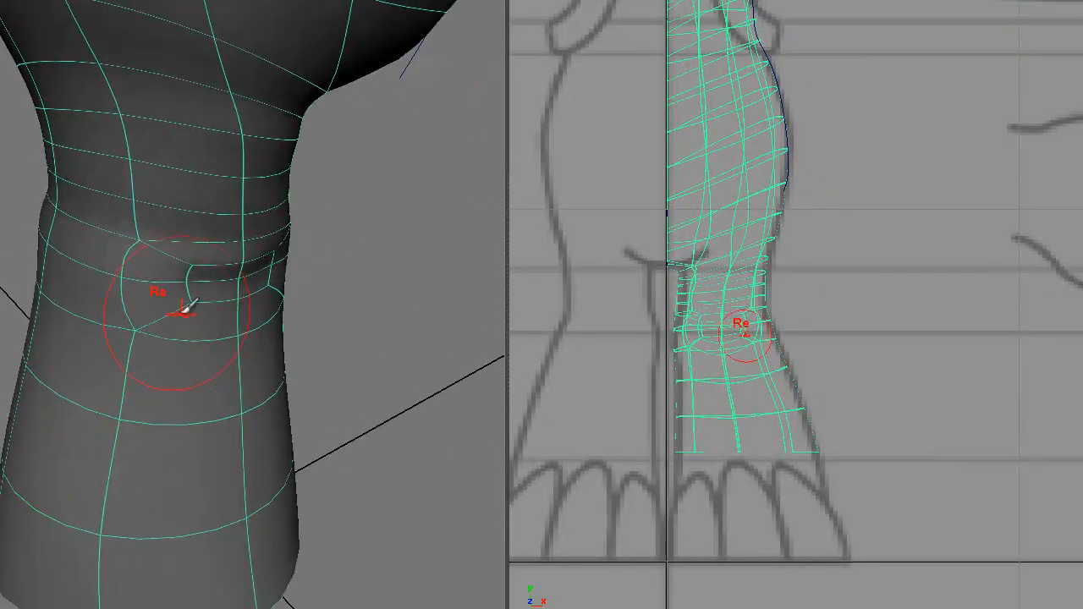
left_click_drag(252, 388, 186, 350, "alt")
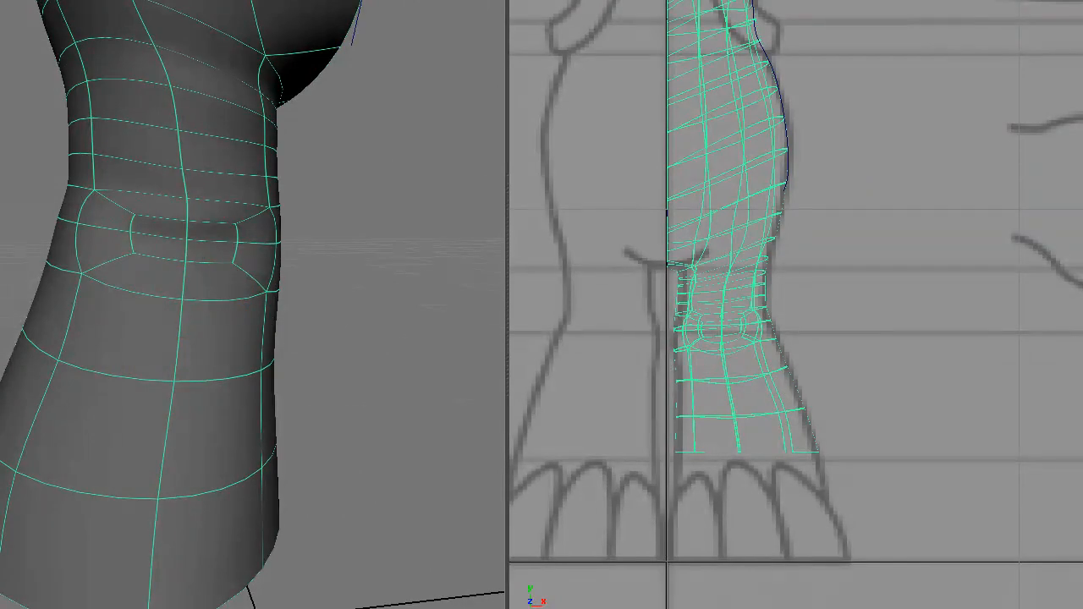
- Select the middle vertex on the upper edge of the back-of-knee patch and move it along the depth axis
left_click_drag(186, 245, 261, 262, "alt")
right_click_drag(261, 262, 324, 339, "alt")
right_click_drag(319, 229, 281, 211)
left_click(314, 219)
key("w")
left_click_drag(328, 322, 273, 344, "alt")
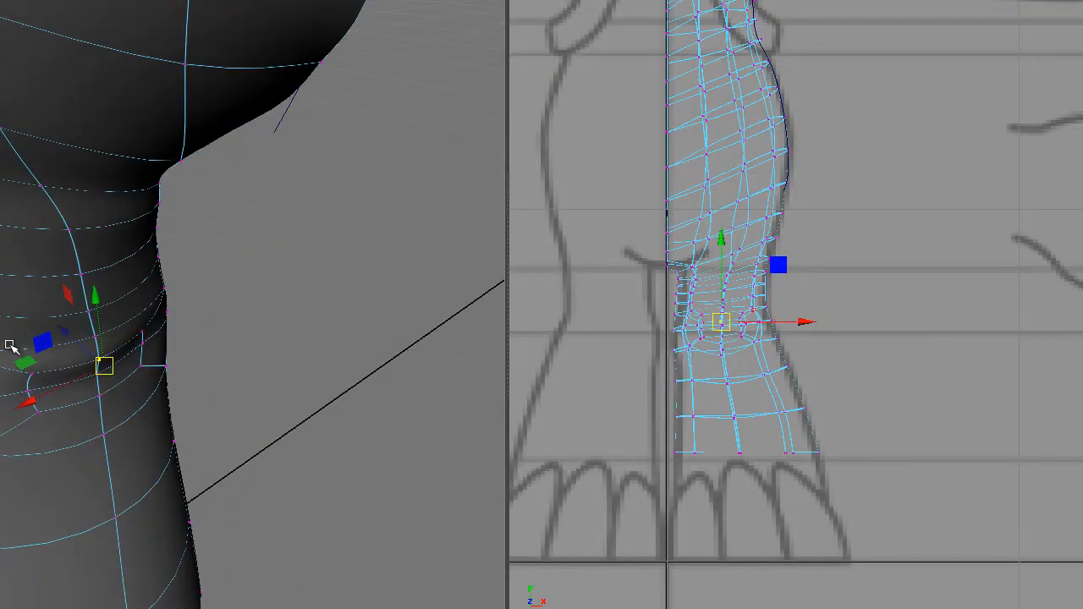
left_click(58, 333)
left_click(99, 362)
left_click_drag(67, 336, 226, 291)
left_click_drag(250, 248, 332, 262, "alt")
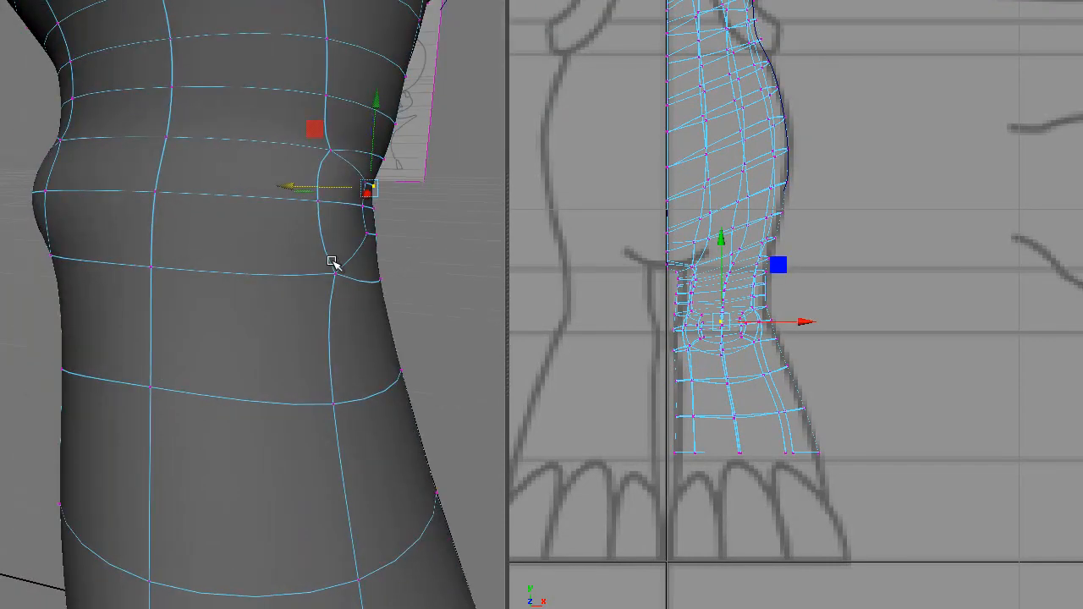
- Adjust the depth of the lower and central vertices of the back-of-knee patch, then return to object mode
left_click(378, 233)
left_click_drag(305, 229, 292, 229)
left_click(360, 203)
left_click_drag(383, 247, 164, 282, "alt")
middle_click_drag(164, 281, 284, 274, "alt")
left_click_drag(87, 287, 137, 278, "alt")
left_click_drag(187, 218, 189, 222)
left_click_drag(119, 259, 288, 337, "alt")
right_click_drag(359, 76, 428, 52)
left_click_drag(234, 314, 285, 203, "alt")
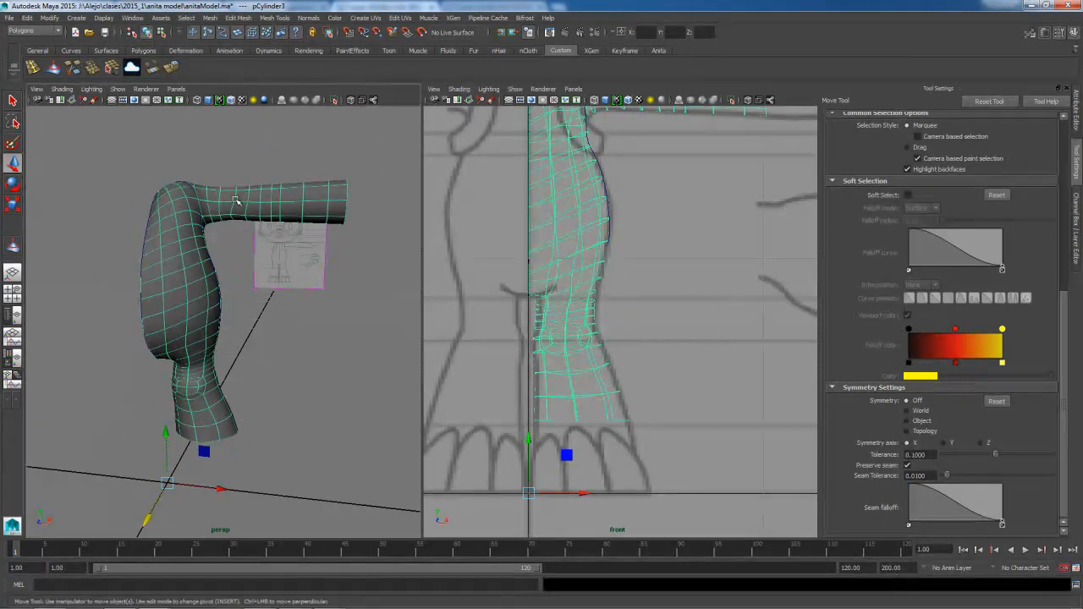
- Select the block of four faces on the front of the arm at the elbow
right_click(279, 199)
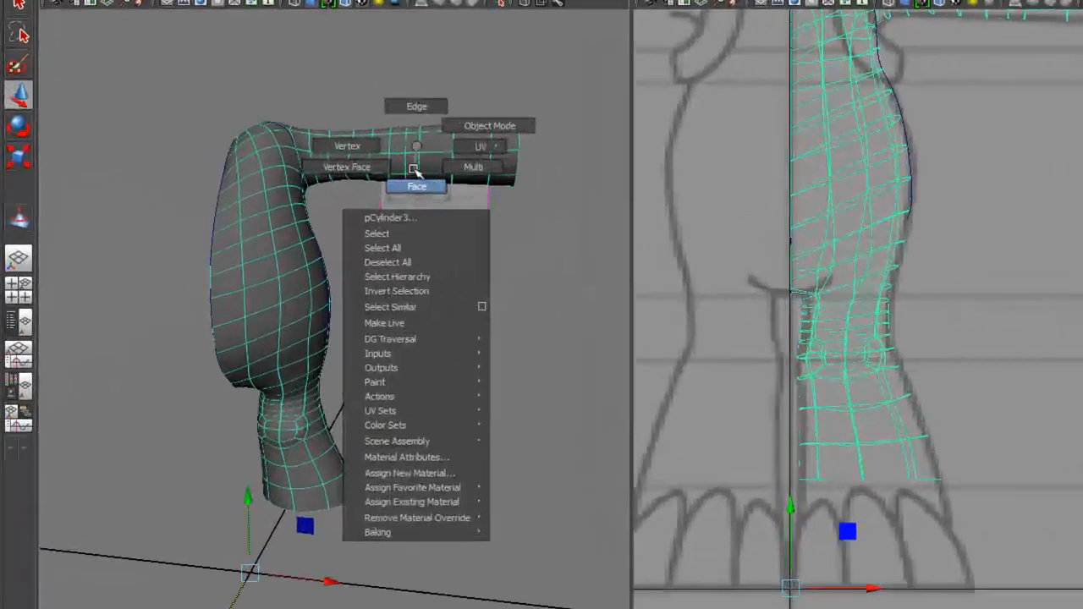
left_click(416, 177)
left_click(387, 143)
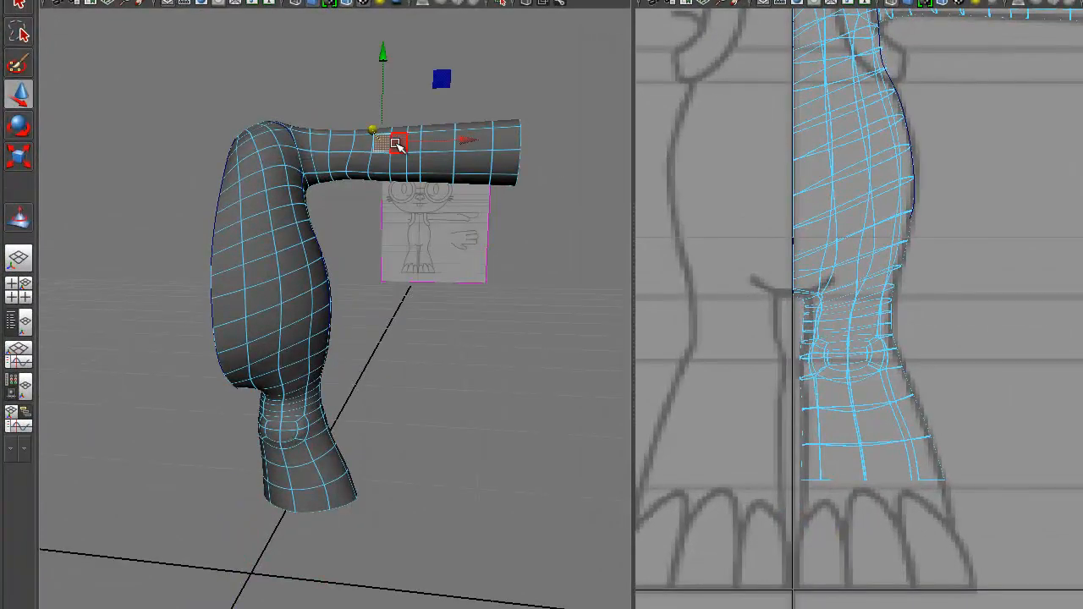
left_click(411, 162)
key("q")
left_click(415, 168, "shift")
left_click(414, 142, "shift")
left_click(403, 144, "shift")
- Add the matching block of four faces on the back of the elbow to the selection
left_click_drag(448, 262, 108, 274, "alt")
left_click(253, 161, "shift")
left_click(277, 161, "shift")
left_click(276, 181, "shift")
left_click(254, 187, "shift")
left_click_drag(256, 189, 523, 285, "alt")
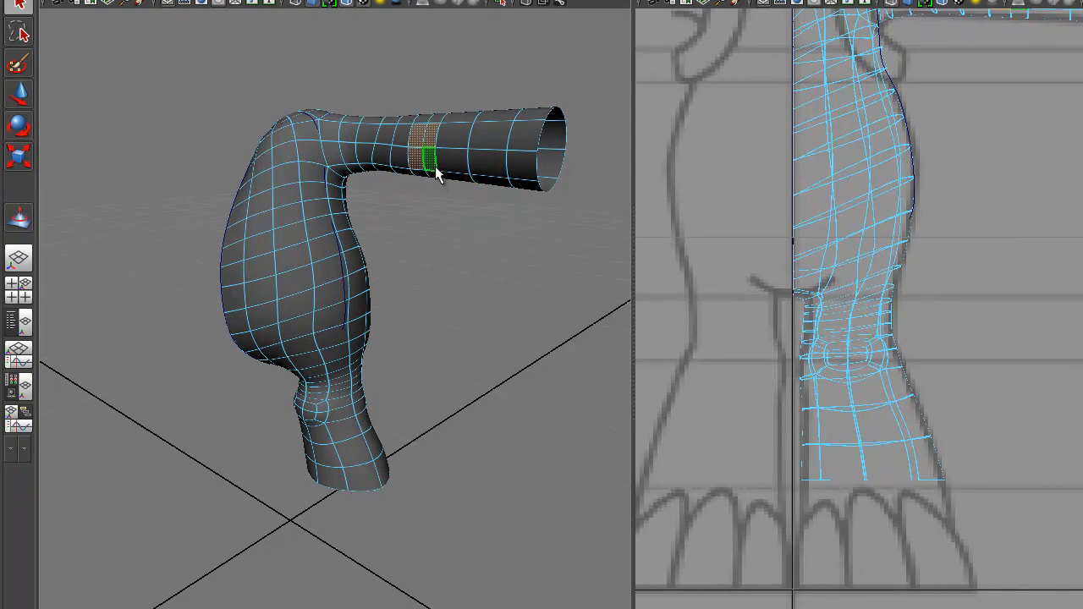
- Extrude the selected elbow faces with 1 division and scale them inward to form front and back patches
left_click_drag(498, 339, 376, 362, "alt")
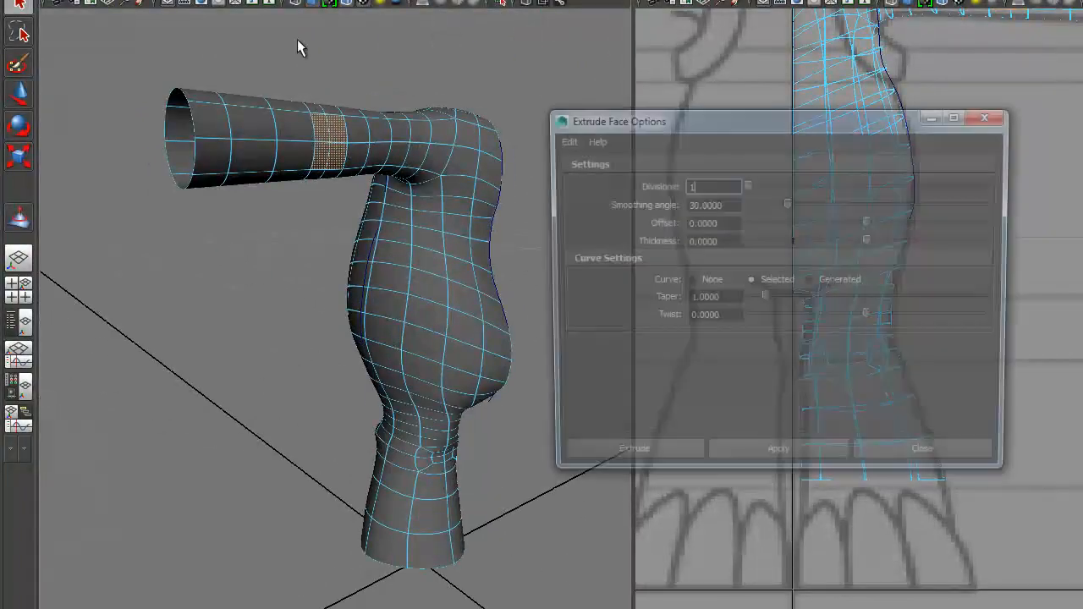
left_click(655, 449)
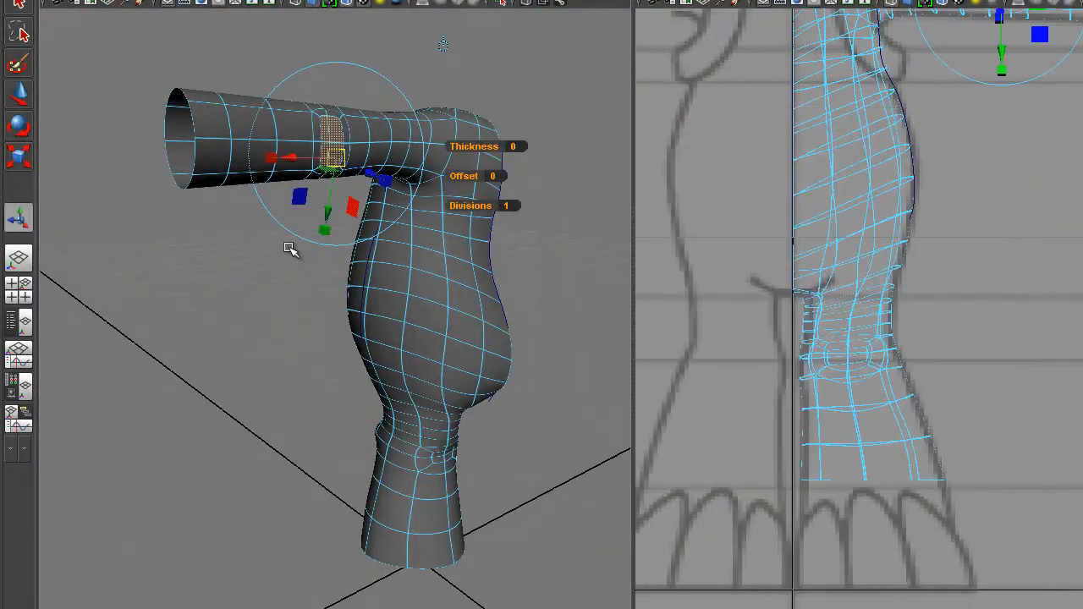
left_click_drag(298, 244, 254, 241, "alt")
right_click_drag(254, 242, 399, 326, "alt")
middle_click_drag(398, 325, 432, 371, "alt")
left_click(374, 292)
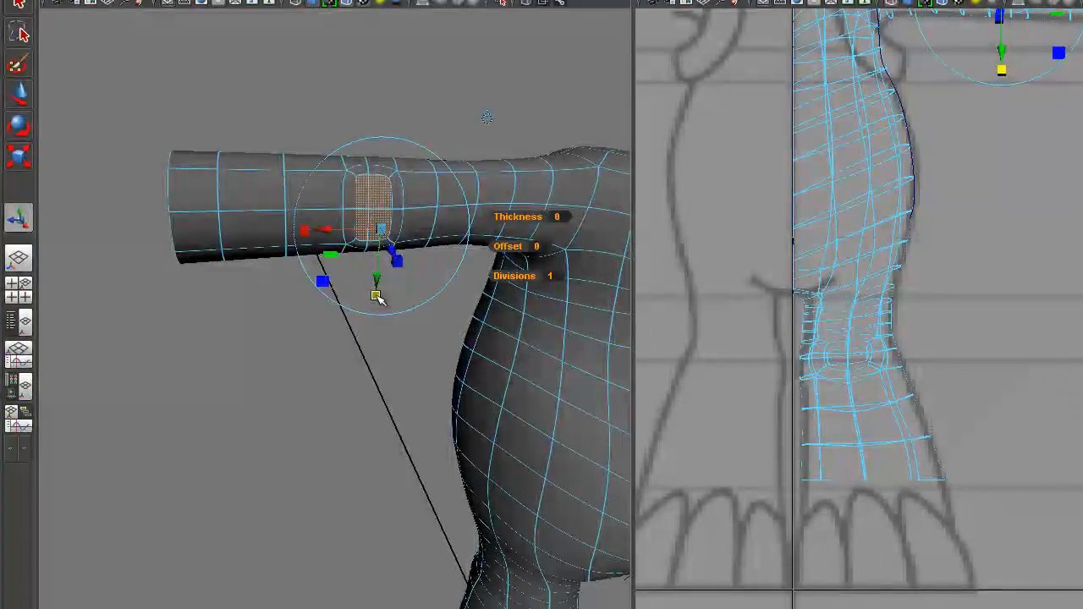
left_click_drag(377, 229, 520, 388)
left_click_drag(268, 341, 237, 342, "alt")
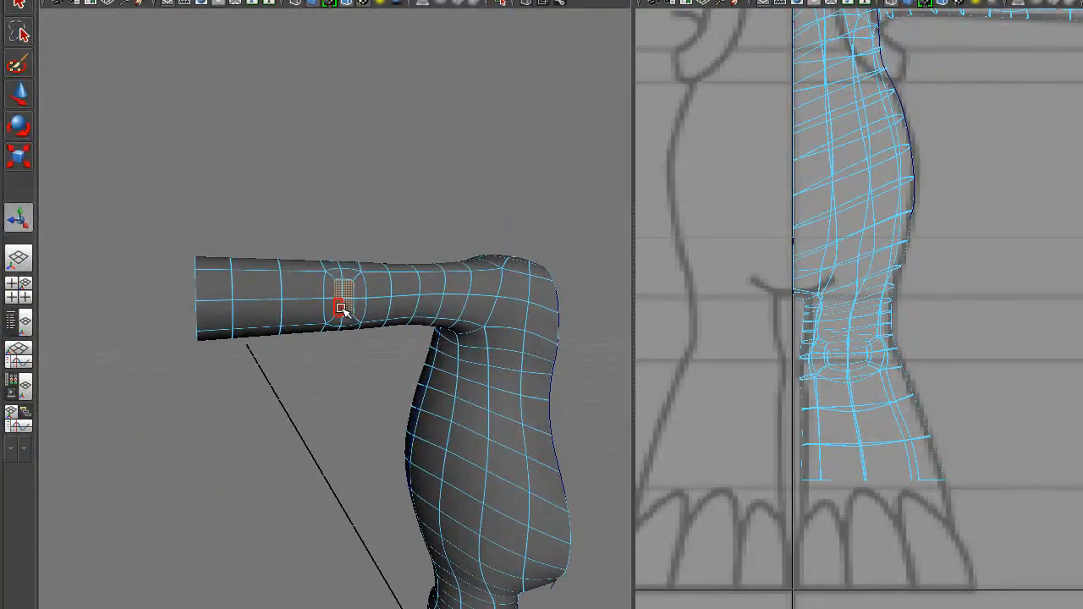
- Select the inner faces of the back elbow patch and move them slightly along the depth axis
left_click_drag(333, 340, 381, 452, "alt")
right_click_drag(382, 452, 483, 541, "alt")
key("w")
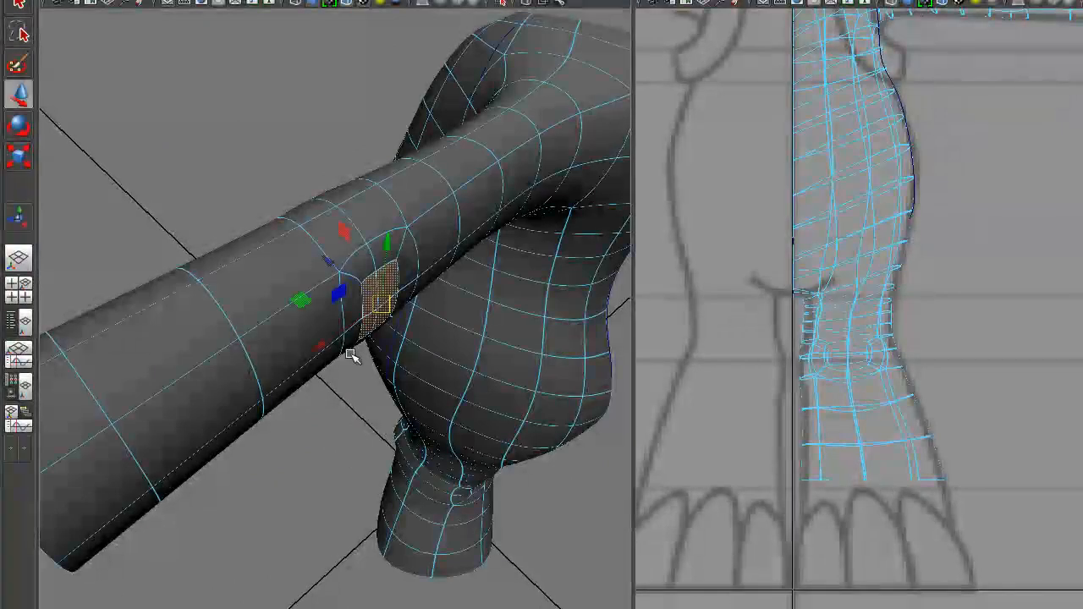
left_click_drag(372, 378, 334, 412, "alt")
left_click_drag(332, 306, 338, 317)
left_click(370, 434)
- Move the lower vertices of the back elbow patch to shape the elbow, then return to object mode
left_click_drag(373, 434, 344, 317, "alt")
right_click_drag(344, 316, 301, 316)
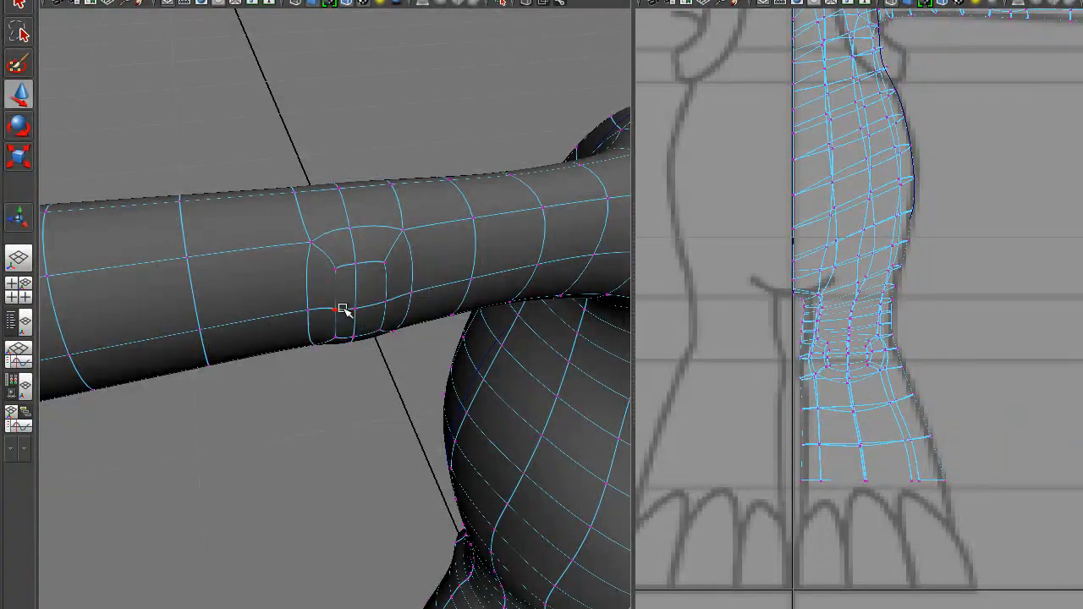
left_click_drag(279, 327, 350, 459)
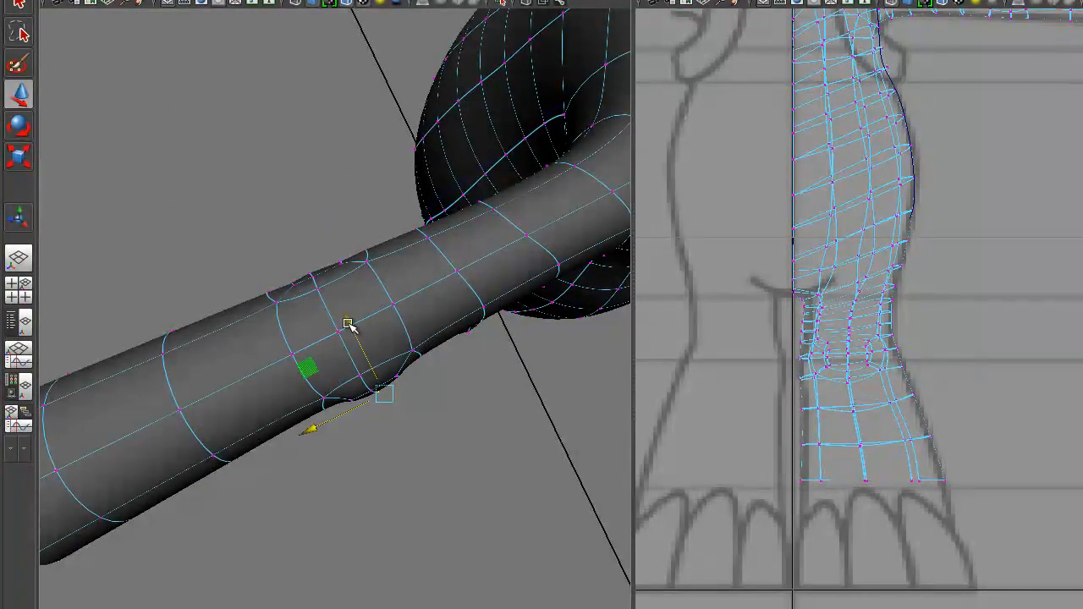
right_click_drag(450, 313, 466, 293)
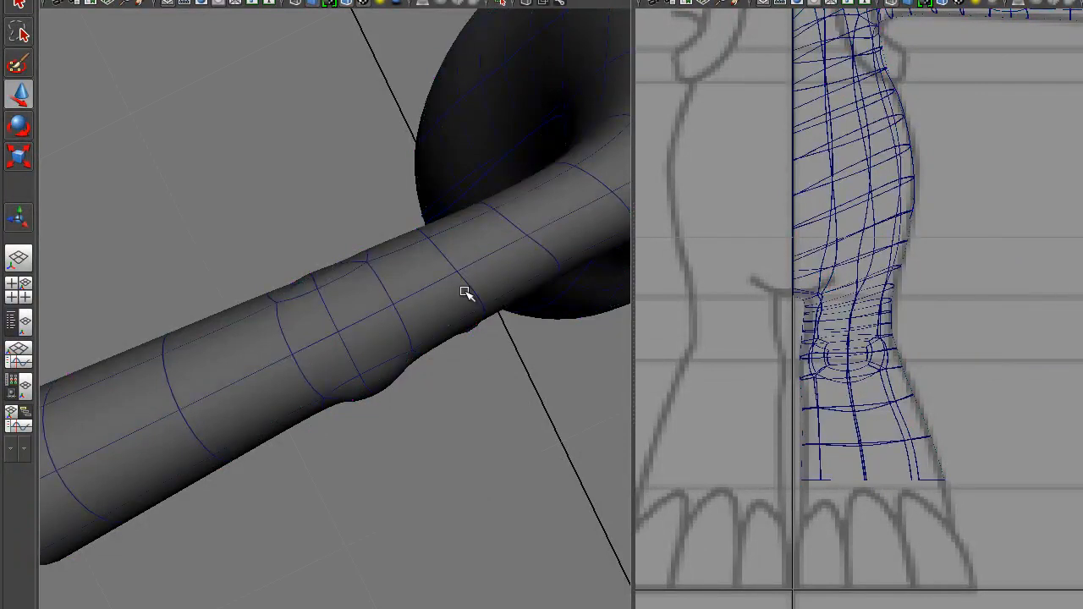
- Relax the mesh around the back elbow patch with the Sculpt Geometry Tool
left_click_drag(252, 211, 242, 336, "alt")
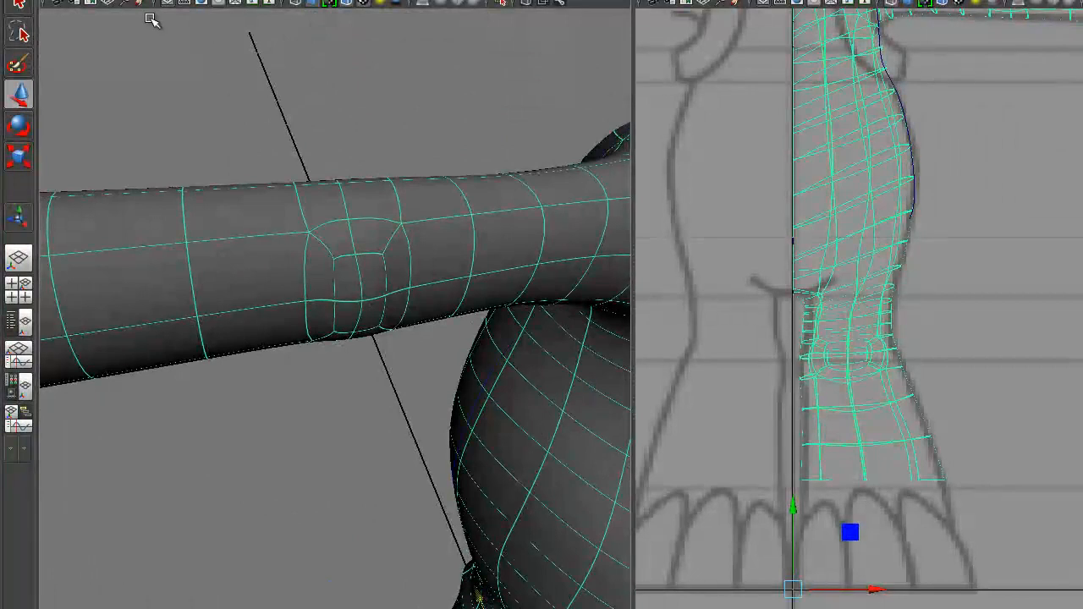
key("y")
mouse_move(293, 301)
left_mouse_down()
mouse_move(270, 294)
mouse_move(279, 296)
left_mouse_up()
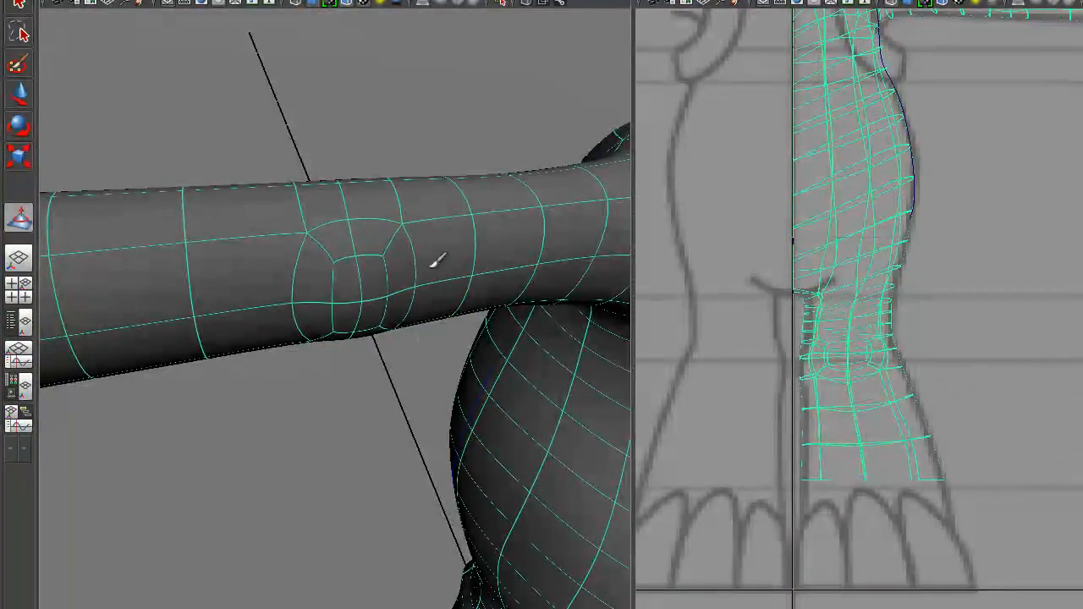
mouse_move(416, 290)
left_mouse_down("alt")
mouse_move(380, 418)
mouse_move(354, 304)
mouse_move(351, 315)
left_mouse_up("alt")
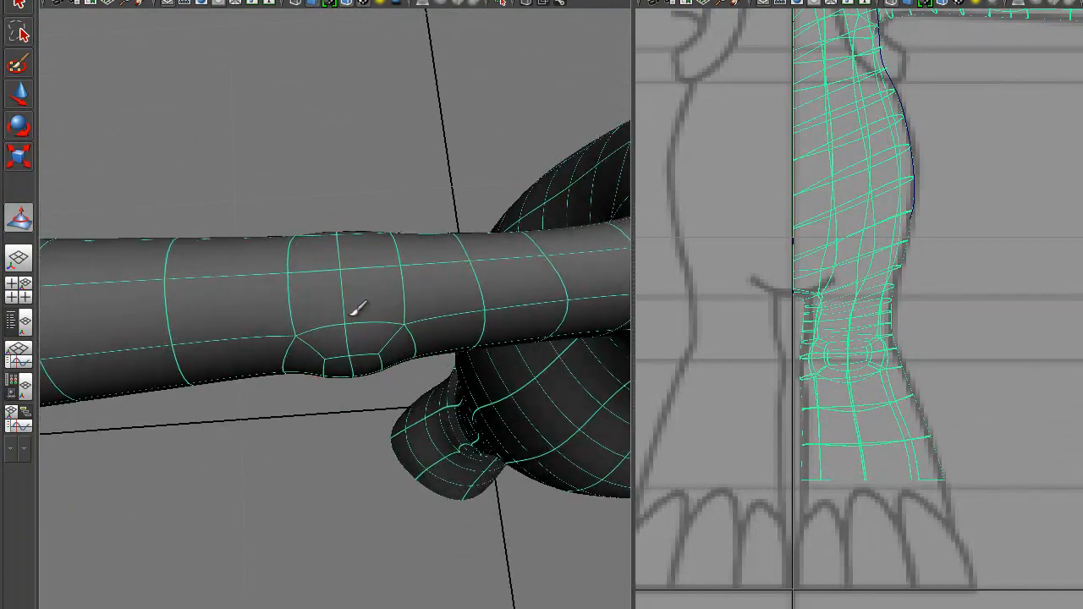
left_click_drag(324, 371, 288, 229, "alt")
left_click_drag(354, 294, 359, 315)
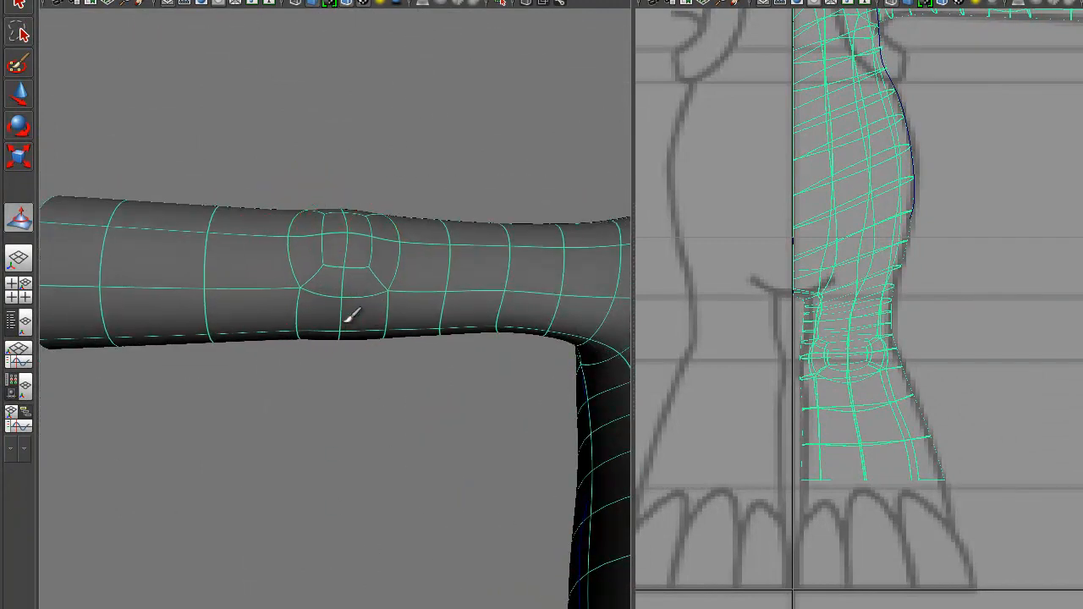
left_click_drag(367, 382, 478, 341, "alt")
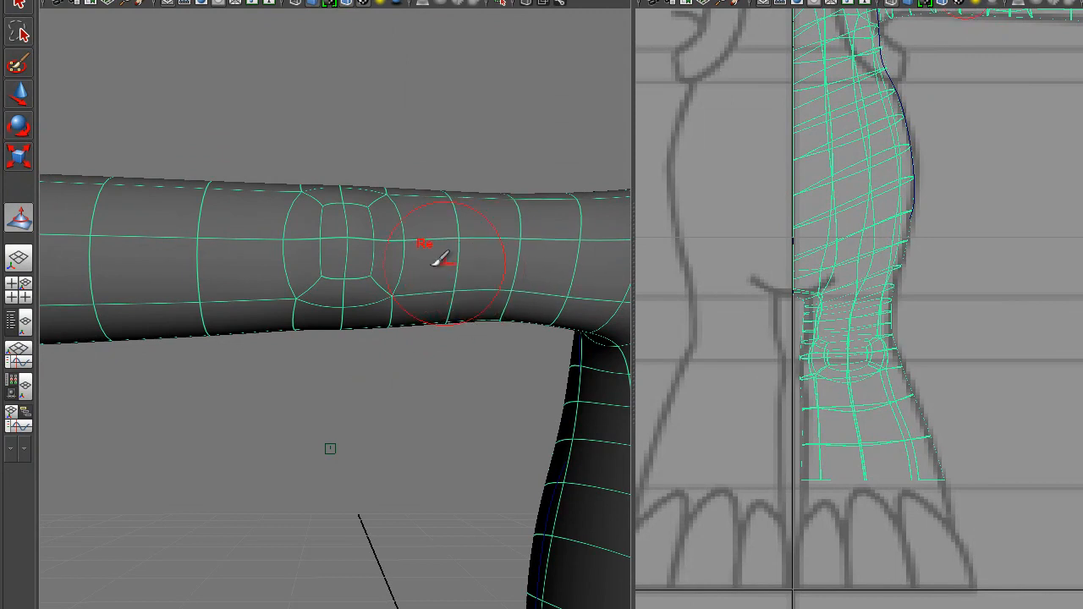
- Relax the edge flow around the front elbow patch and along the upper arm
mouse_move(173, 375)
left_mouse_down("alt")
mouse_move(519, 449)
mouse_move(617, 508)
left_mouse_up("alt")
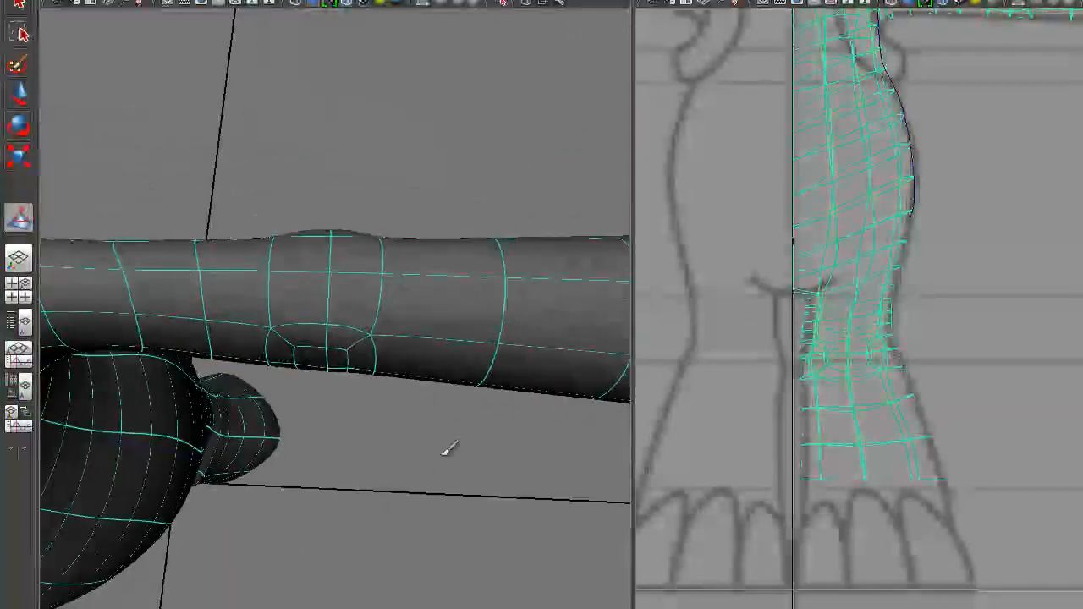
left_click_drag(221, 267, 165, 288, "alt")
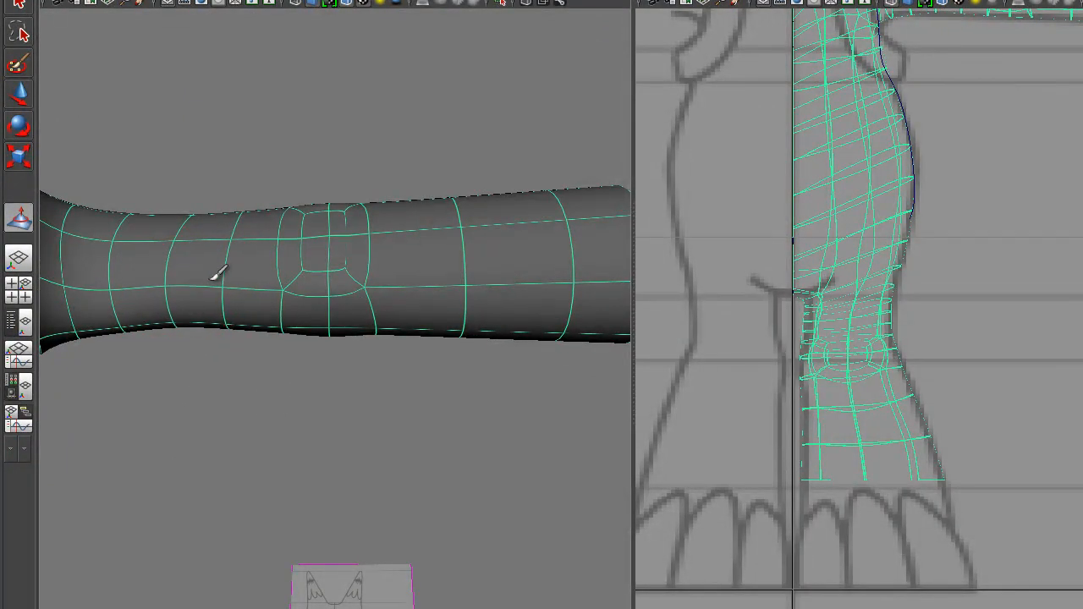
left_click_drag(227, 307, 237, 349, "alt")
mouse_move(144, 276)
left_mouse_down()
mouse_move(161, 308)
mouse_move(261, 320)
left_mouse_up()
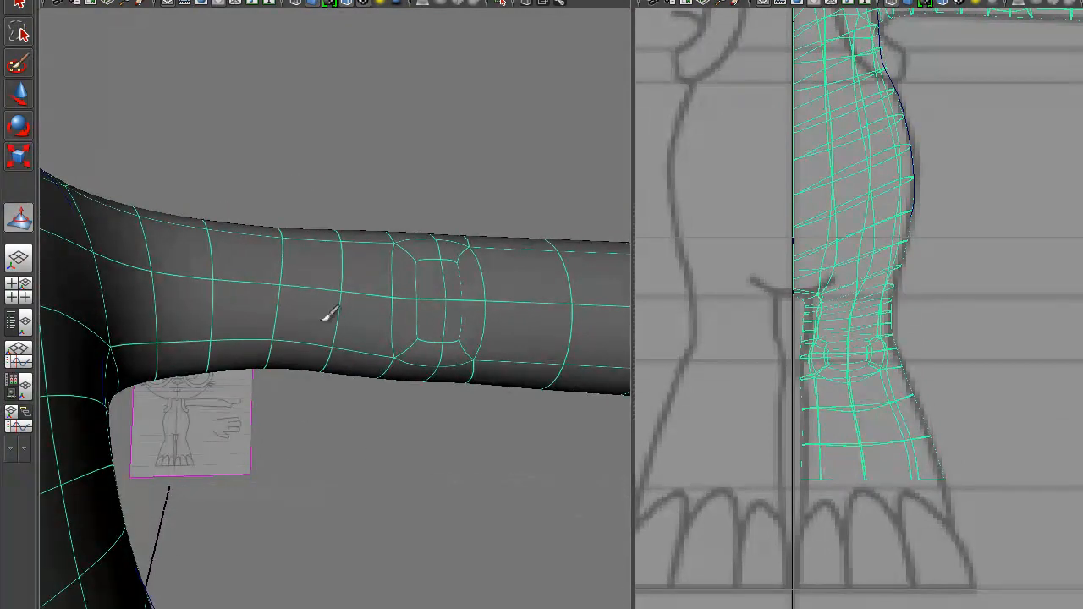
left_click_drag(354, 320, 398, 474, "alt")
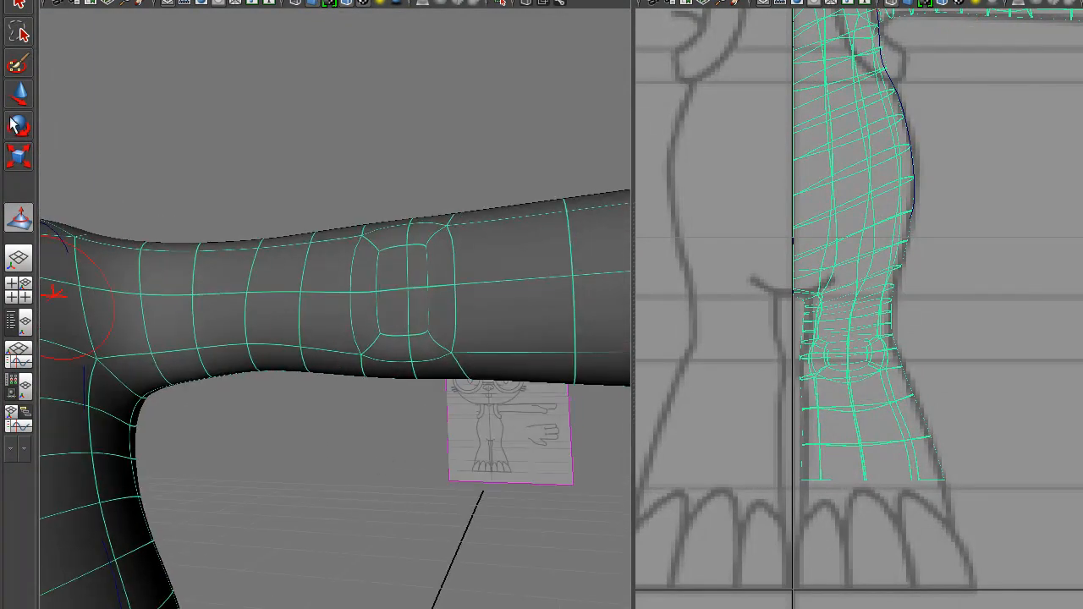
- Move vertices of an edge loop on the upper arm to even out the edge flow beside the elbow patch
right_click_drag(366, 311, 320, 313)
left_click_drag(323, 346, 297, 387, "alt")
left_click_drag(246, 328, 268, 375)
key("w")
left_click_drag(259, 287, 260, 295)
left_click_drag(313, 383, 335, 438, "alt")
left_click_drag(279, 259, 280, 258)
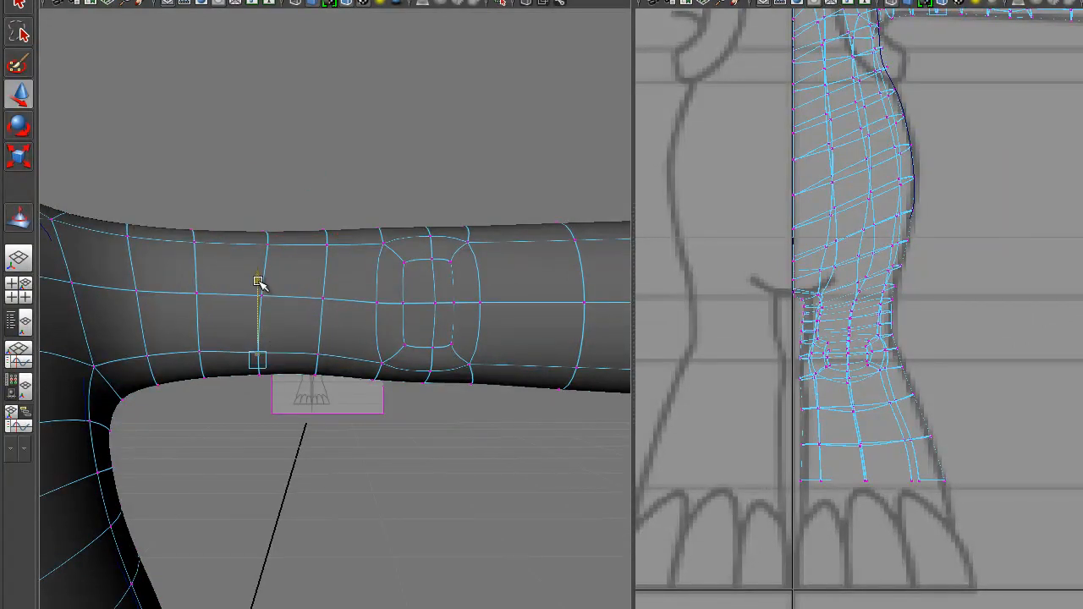
- Adjust the middle vertices on the upper and lower inner edges of the front elbow patch
left_click_drag(370, 449, 331, 427, "alt")
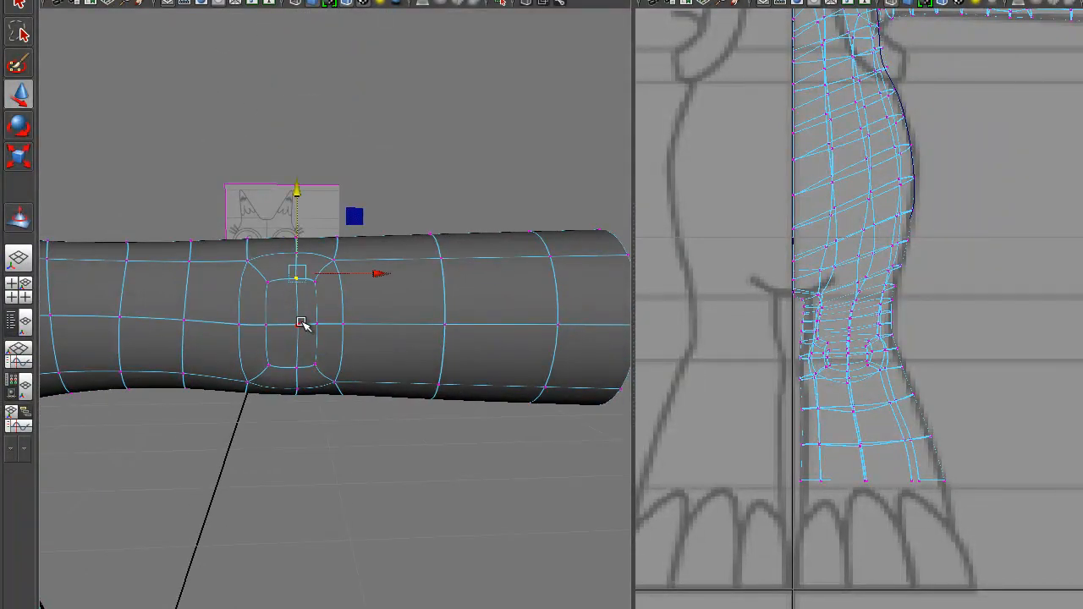
key("q")
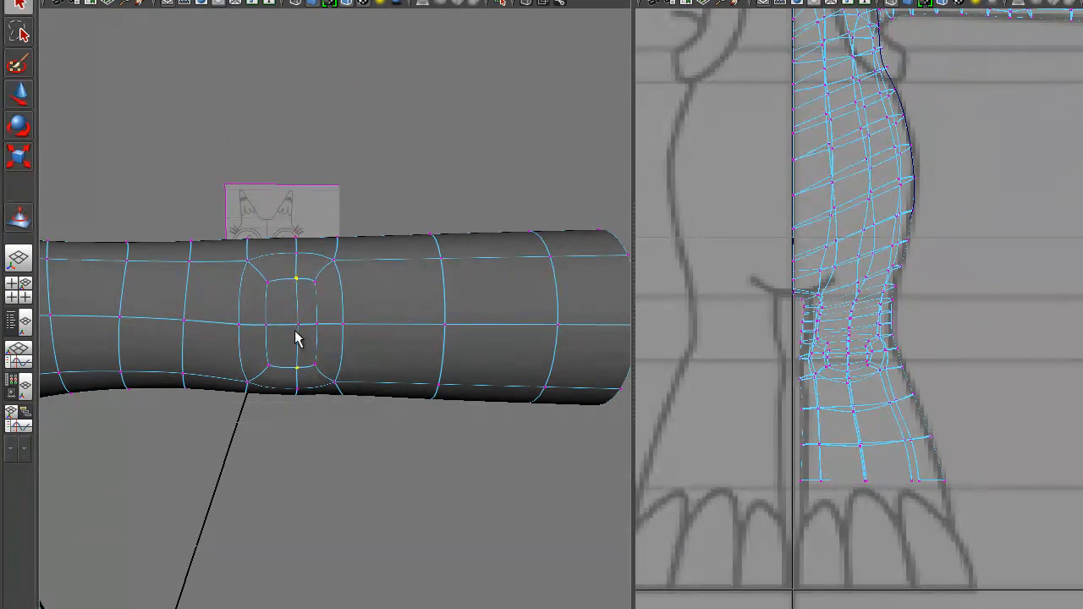
left_click_drag(347, 386, 432, 369, "alt")
key("w")
left_click_drag(362, 417, 335, 350, "alt")
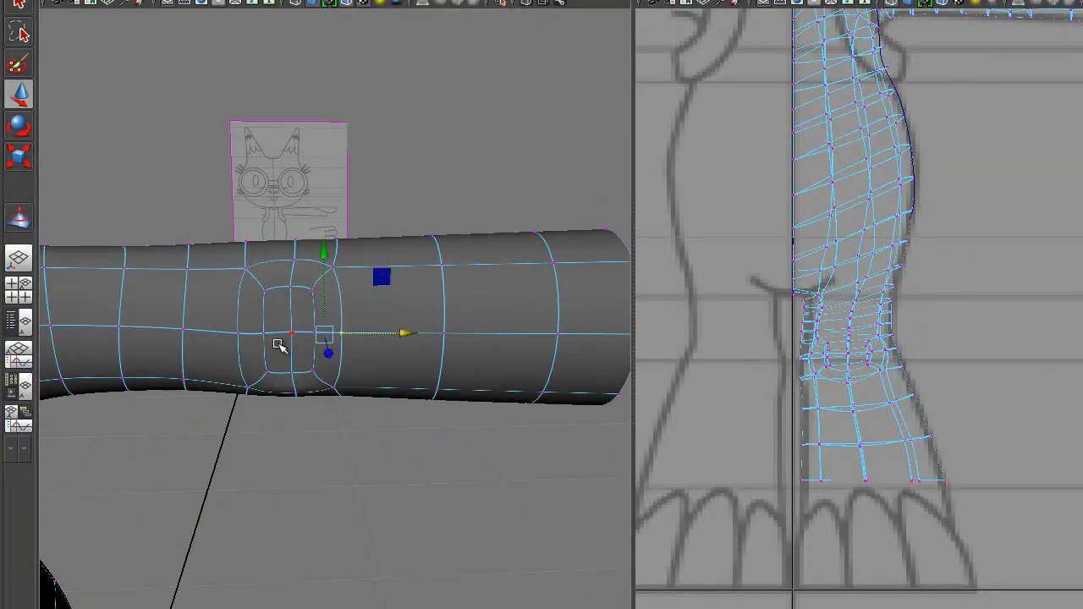
- Scale the outer side vertices of the front elbow patch and shift them in depth, then return to object mode
key("r")
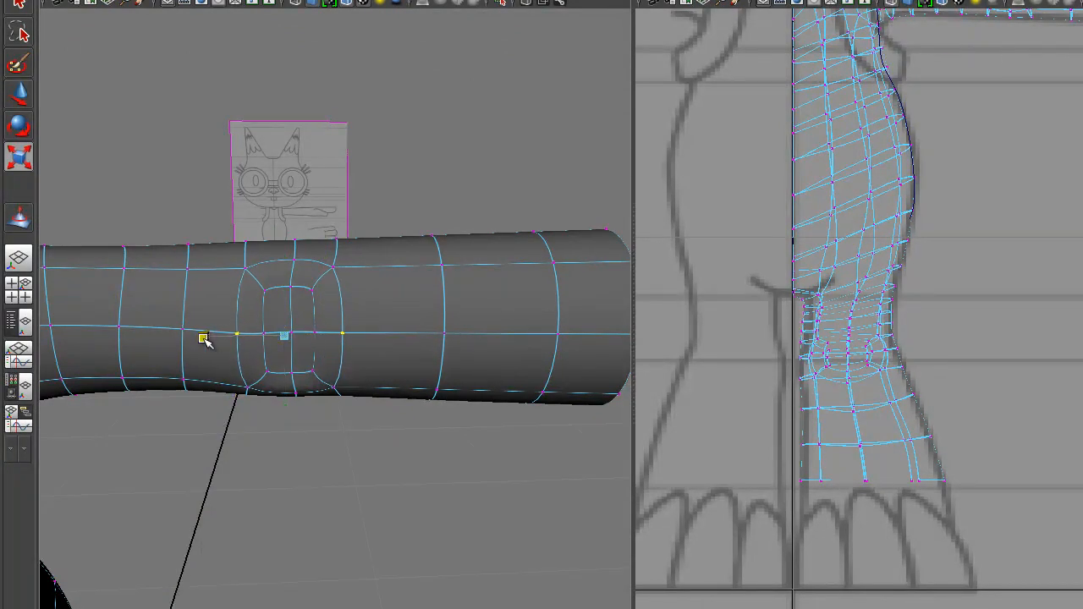
left_click_drag(142, 345, 279, 468, "alt")
key("w")
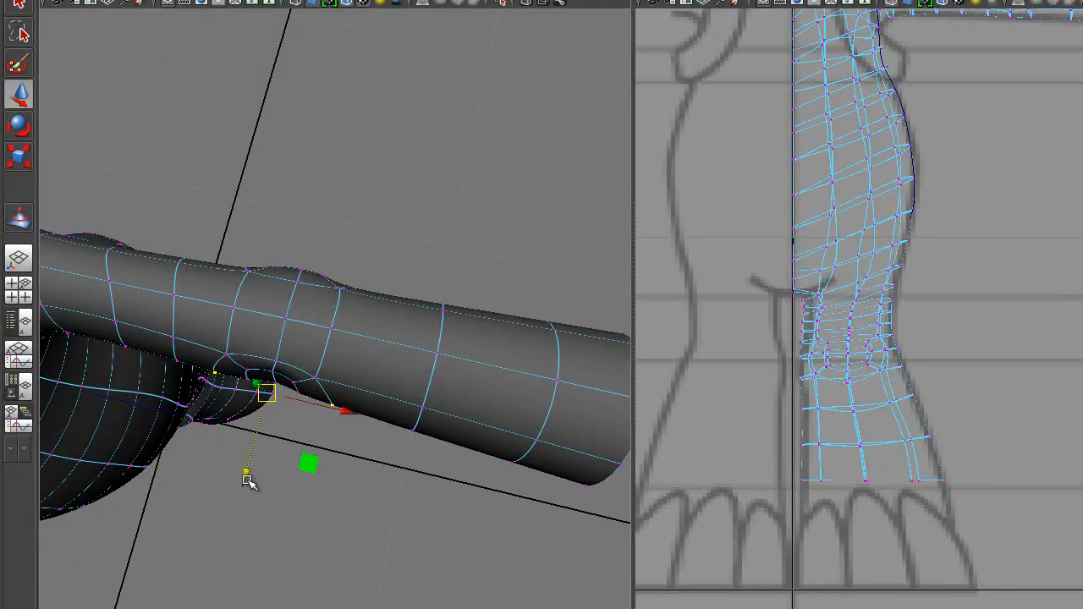
left_click_drag(239, 438, 300, 525, "alt")
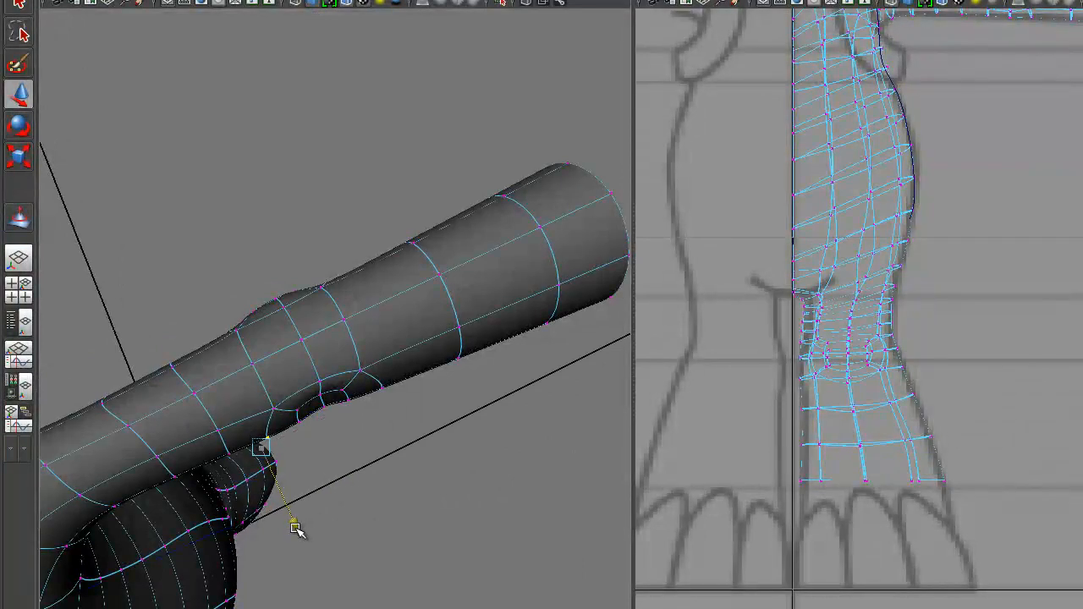
left_click_drag(327, 461, 346, 307, "alt")
right_click_drag(385, 291, 406, 373)
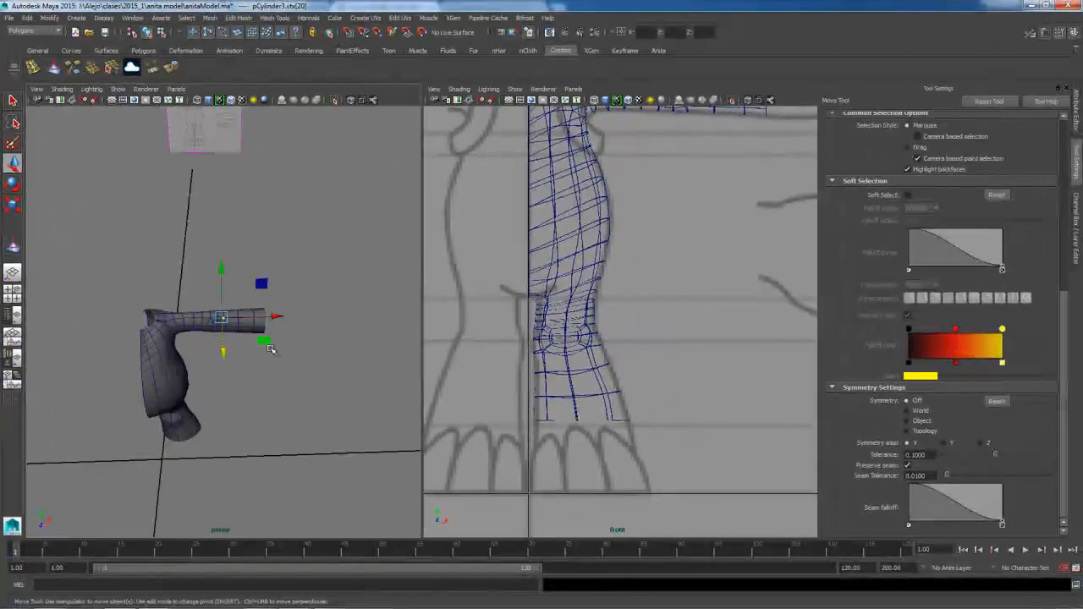
- Save the scene anitaModel.ma
left_click_drag(269, 349, 354, 386, "alt")
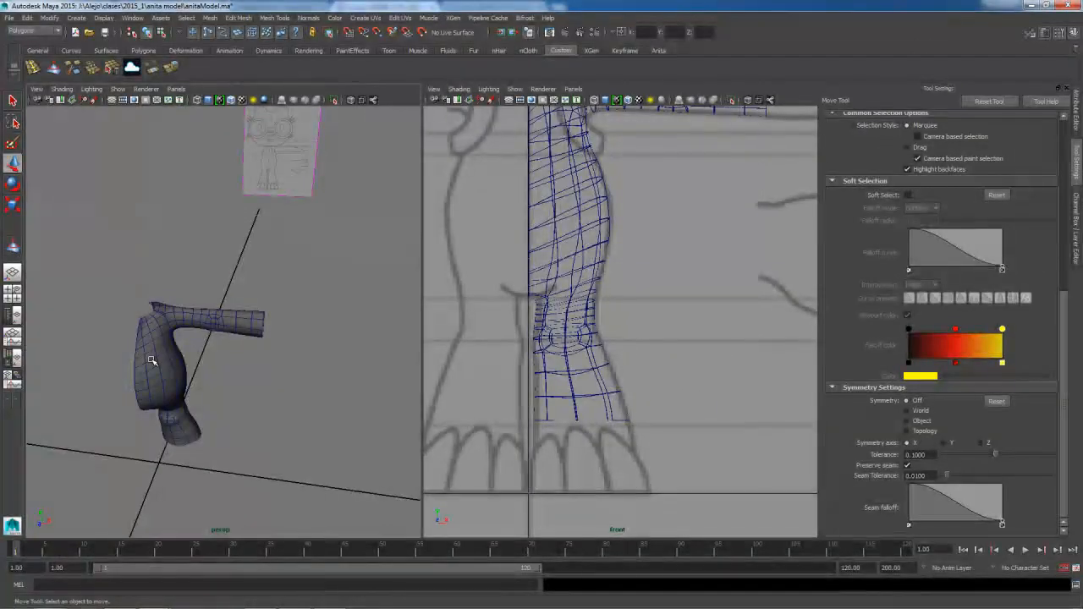
key("q")
key("ctrl+s")
left_click(528, 319)
key("w")
- Examine the body, arm and shoulder topology from several angles
left_click_drag(217, 377, 177, 353, "alt")
right_click_drag(177, 353, 267, 337, "alt")
left_click_drag(268, 336, 130, 303, "alt")
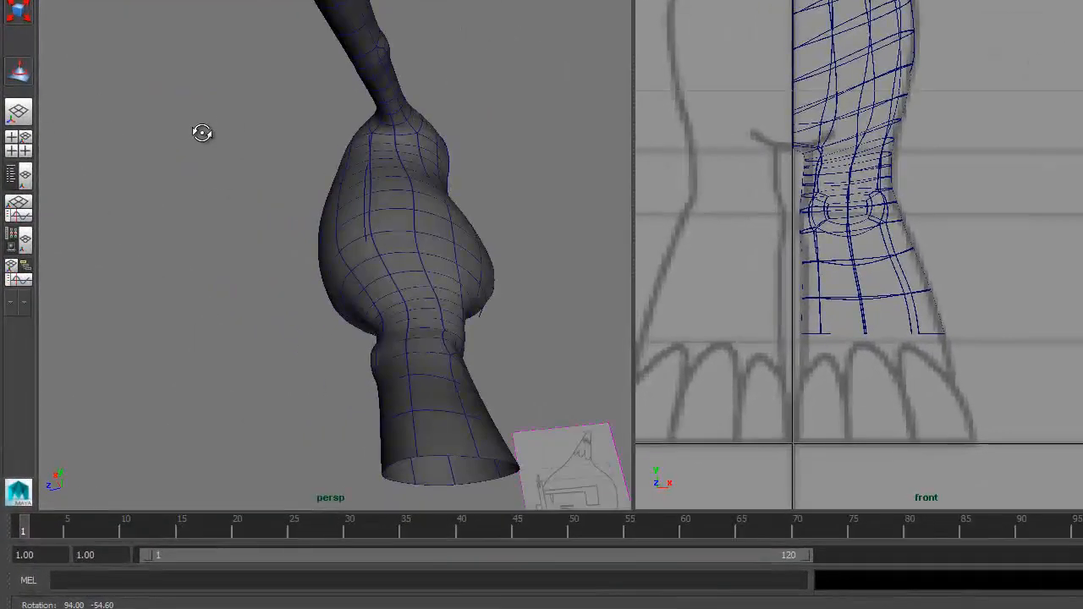
left_click_drag(201, 132, 333, 356, "alt")
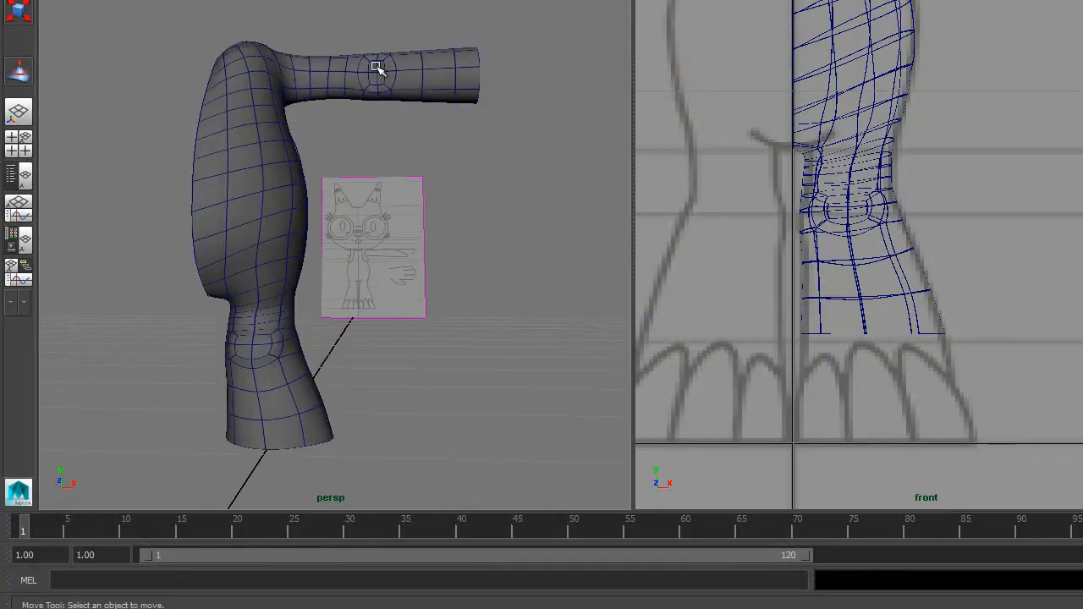
left_click_drag(453, 256, 399, 240, "alt")
right_click_drag(398, 239, 454, 286, "alt")
middle_click_drag(454, 285, 338, 410, "alt")
left_click_drag(316, 403, 252, 407, "alt")
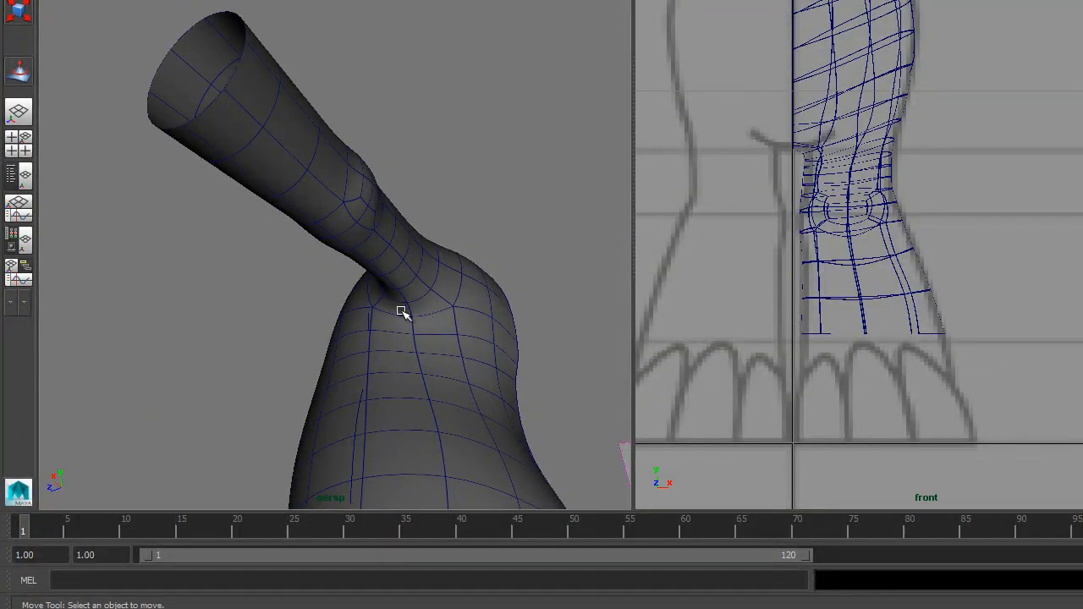
left_click_drag(399, 303, 352, 208, "alt")
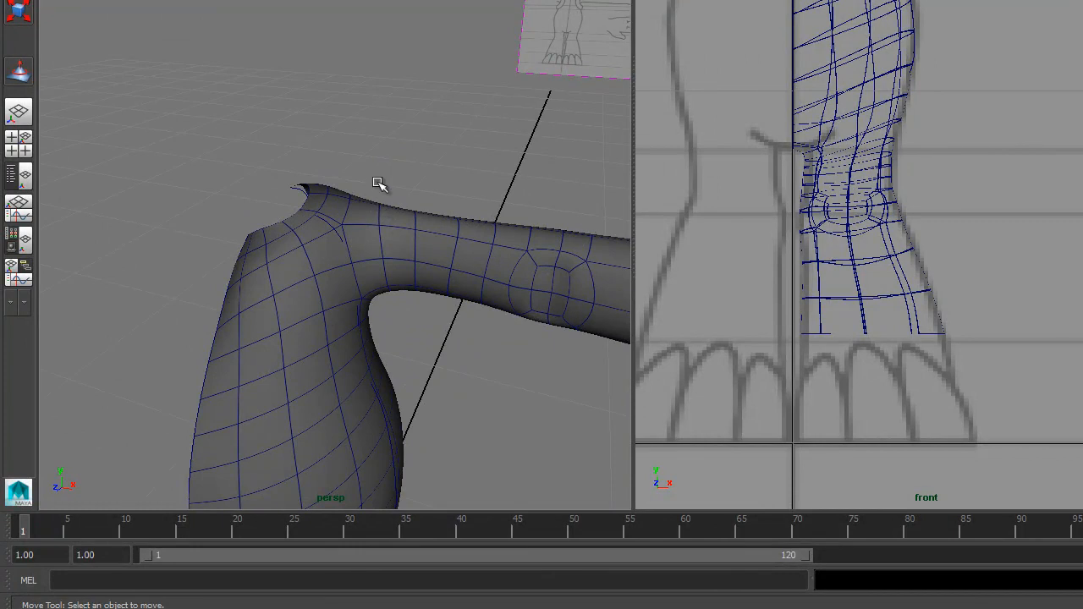
- Select the faces on top of the shoulder together with the faces under the armpit
left_click_drag(457, 256, 387, 135, "alt")
right_click_drag(387, 119, 385, 148)
left_click(355, 123)
left_click(386, 122, "shift")
left_click(392, 78, "shift")
left_click(340, 84, "shift")
left_click_drag(409, 173, 372, 59, "alt")
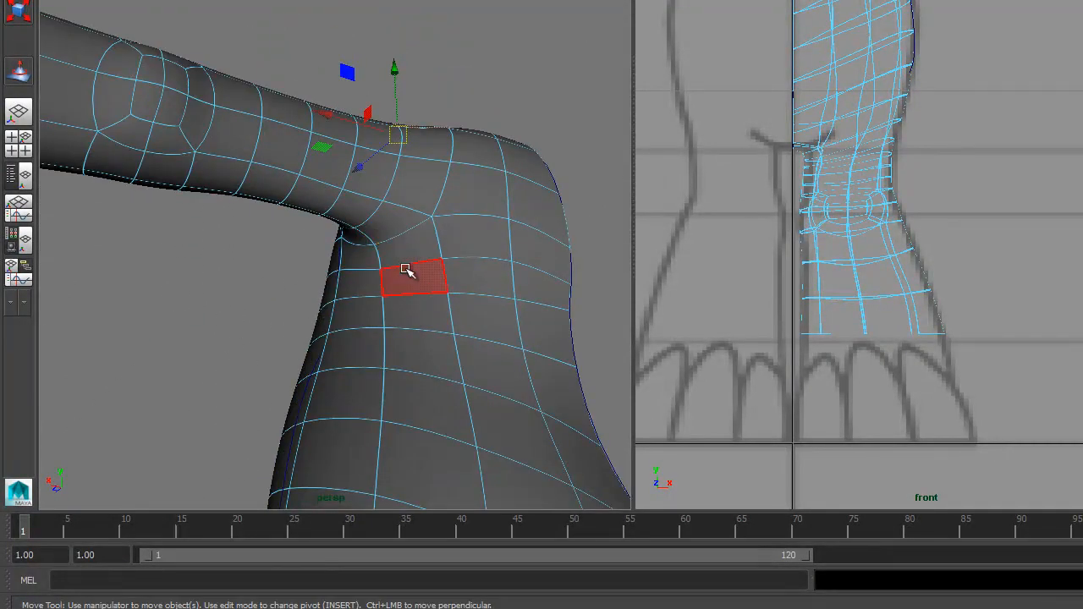
left_click_drag(414, 283, 345, 245, "alt")
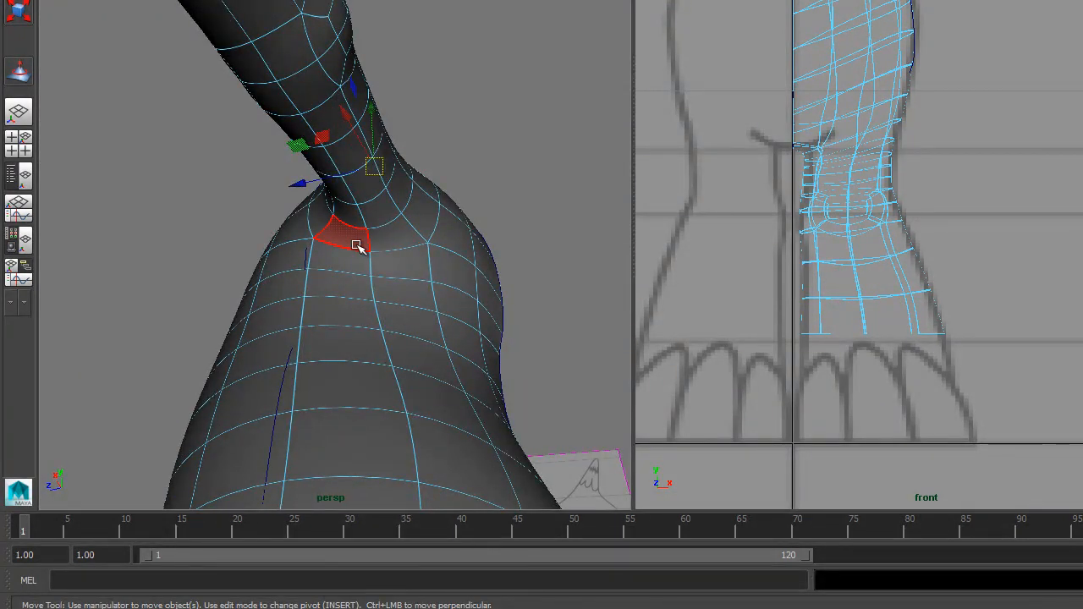
left_click(356, 246, "shift")
left_click(399, 242, "shift")
left_click(406, 270, "shift")
left_click_drag(312, 273, 440, 364, "alt")
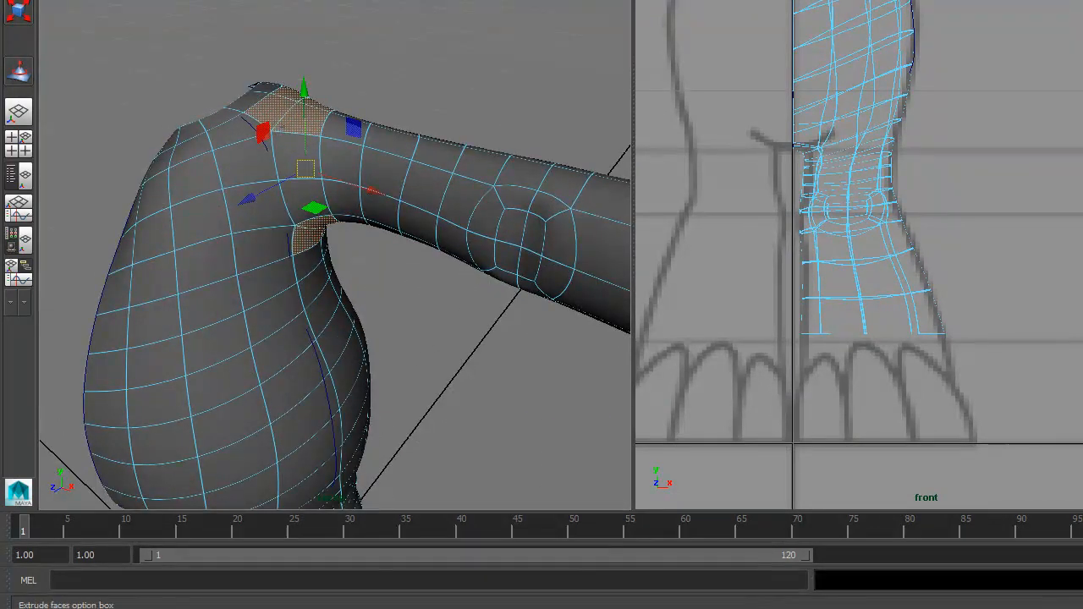
- Extrude the selected shoulder and armpit faces into inset patches
left_click(621, 312)
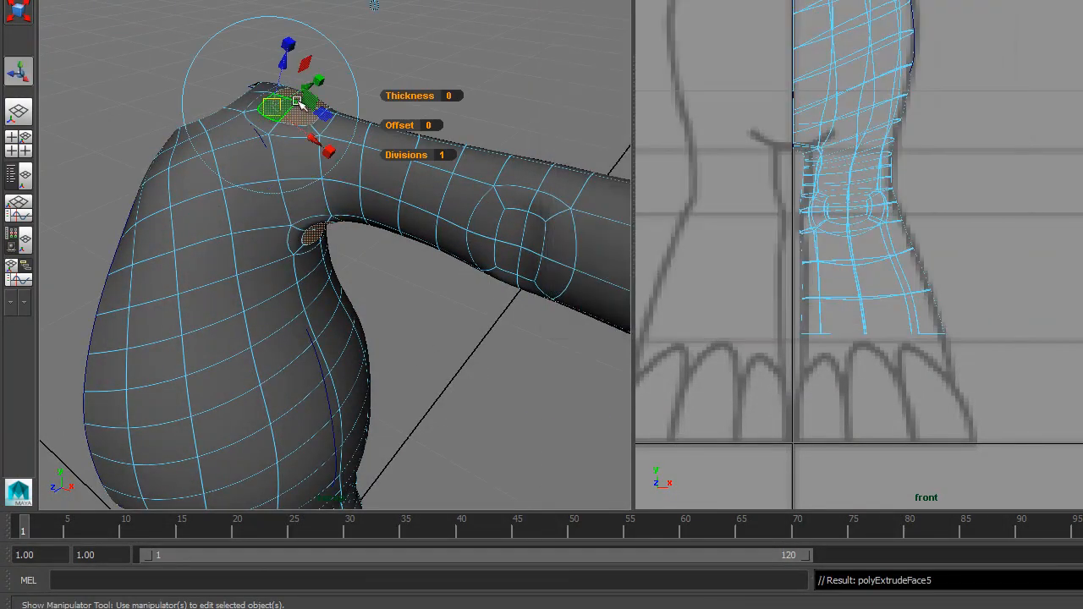
left_click(323, 80)
mouse_move(270, 108)
left_mouse_down()
mouse_move(189, 121)
mouse_move(328, 142)
mouse_move(254, 110)
mouse_move(267, 92)
left_mouse_up()
left_click(352, 83)
left_click(286, 118)
- Remove the extra faces from the selection and raise the inner faces of the top shoulder patch slightly
left_click_drag(274, 167, 63, 106, "alt")
key("w")
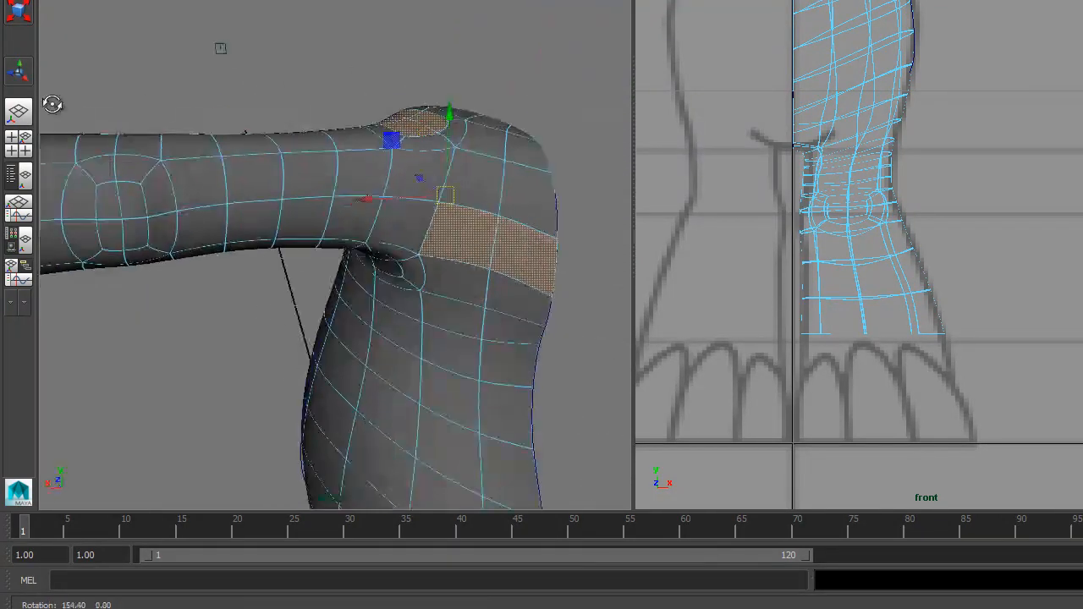
left_click_drag(422, 215, 421, 215, "ctrl")
left_click_drag(374, 251, 629, 254, "alt")
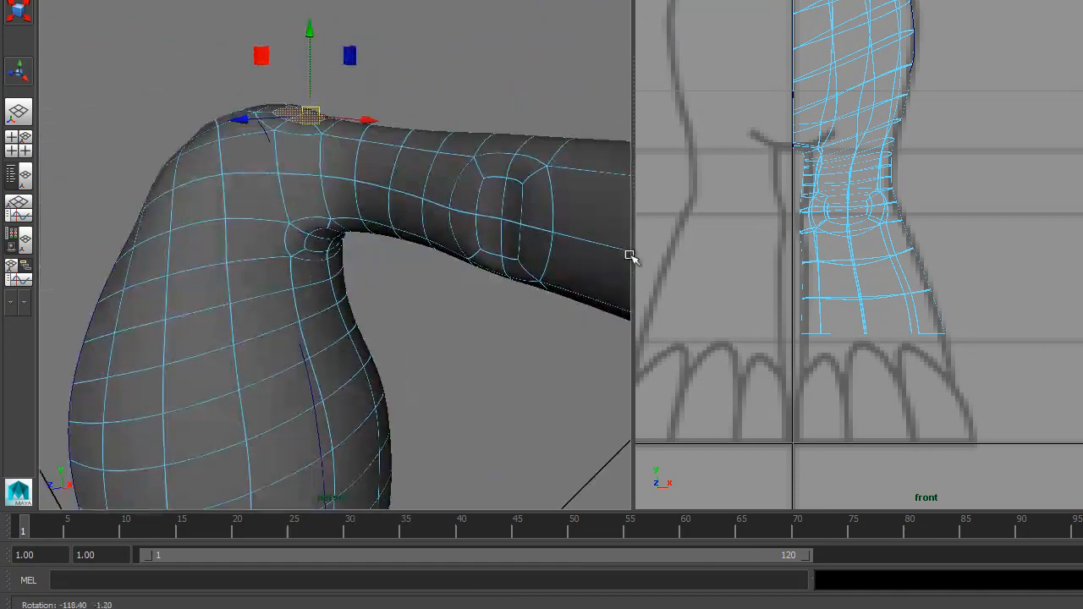
left_click_drag(309, 35, 309, 34)
left_click_drag(319, 112, 358, 110, "alt")
middle_click_drag(370, 201, 379, 232, "alt")
left_click_drag(379, 232, 483, 369, "alt")
- Raise the middle of the top shoulder patch slightly and return to object mode
right_click_drag(330, 332, 259, 210)
left_click(294, 275)
left_click_drag(298, 214, 294, 204)
left_click_drag(364, 369, 373, 320, "alt")
right_click_drag(379, 327, 448, 203)
right_click_drag(383, 217, 417, 199)
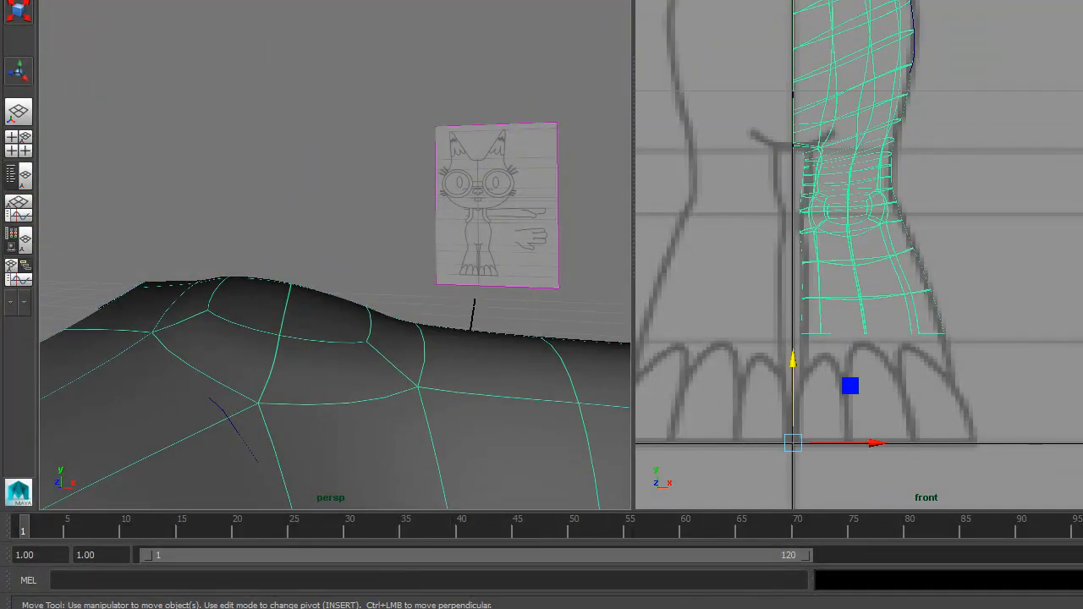
- Relax the mesh around the top shoulder patch with the Sculpt Geometry Tool
left_click(269, 2)
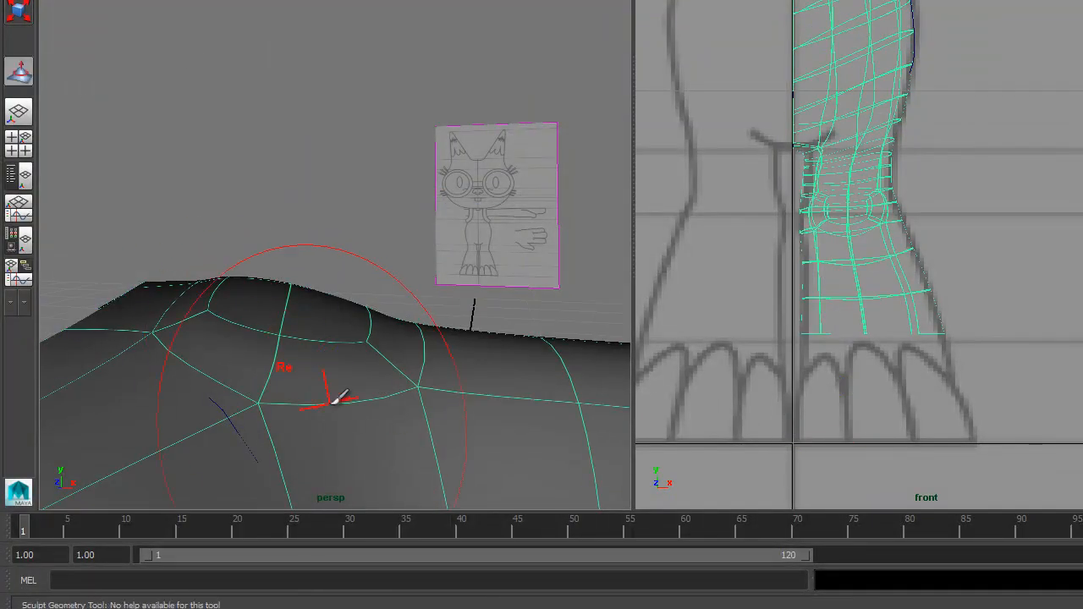
mouse_move(363, 380)
left_mouse_down("alt")
mouse_move(367, 488)
mouse_move(435, 234)
mouse_move(409, 271)
mouse_move(435, 257)
left_mouse_up("alt")
left_click_drag(325, 121, 313, 245, "alt")
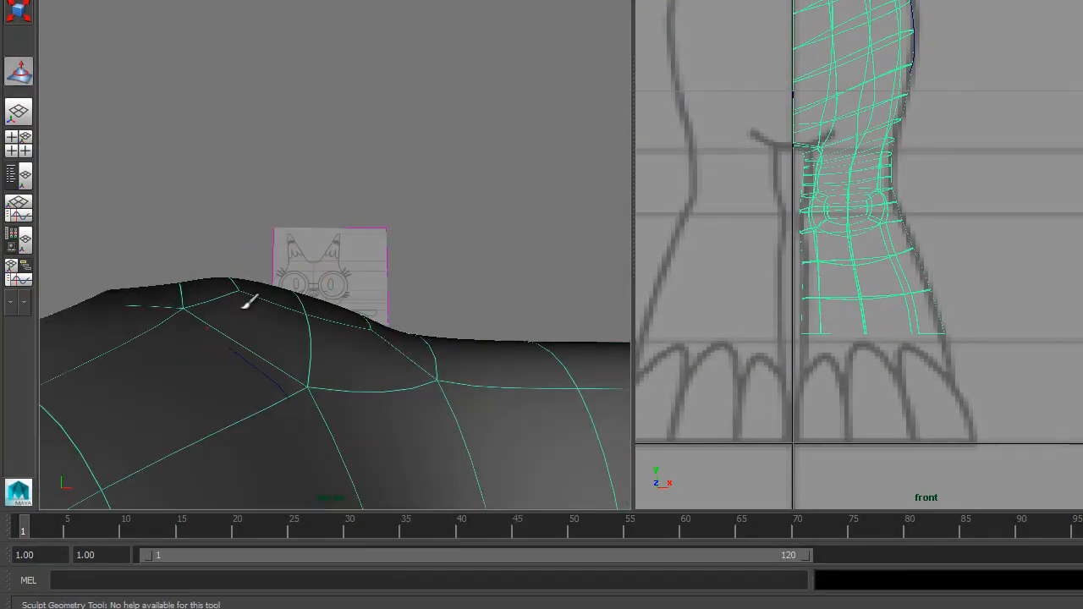
mouse_move(278, 279)
left_mouse_down("alt")
mouse_move(274, 394)
mouse_move(269, 381)
mouse_move(317, 380)
mouse_move(271, 217)
mouse_move(307, 215)
mouse_move(316, 175)
mouse_move(310, 181)
left_mouse_up("alt")
left_click(280, 237)
- Select vertices on the inner edge of the top shoulder patch and move them slightly upward
right_click_drag(310, 291, 261, 271)
left_click(250, 273)
key("w")
left_click_drag(248, 186, 396, 349)
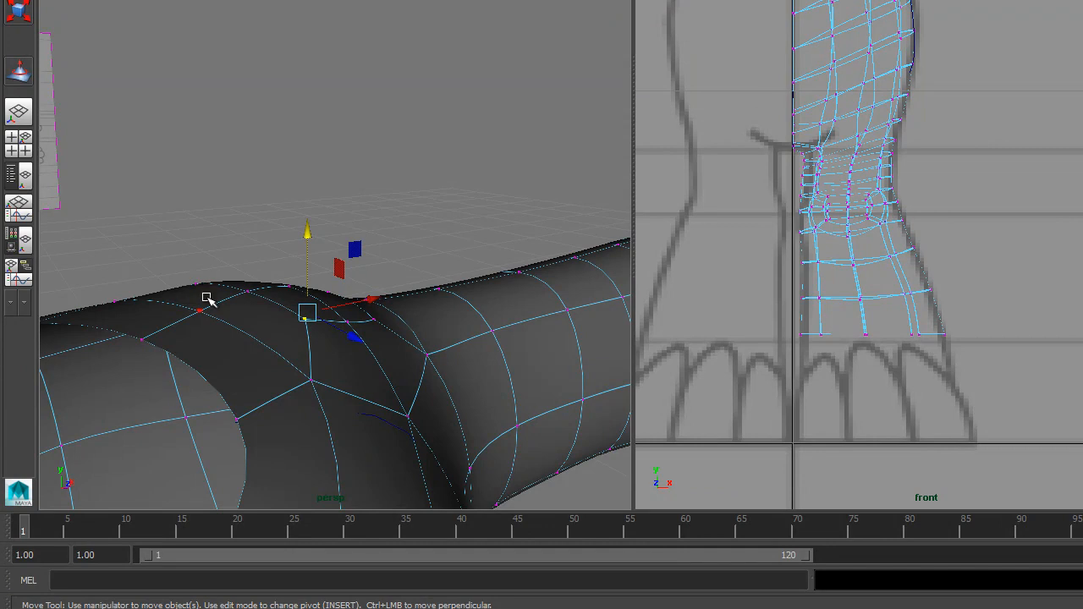
mouse_move(246, 237)
left_mouse_down()
mouse_move(244, 220)
mouse_move(244, 229)
left_mouse_up()
- Check the reshaped shoulder and armpit from several angles
left_click_drag(382, 363, 228, 362, "alt")
right_click_drag(529, 445, 356, 376, "alt")
left_click_drag(347, 372, 258, 339, "alt")
right_click_drag(311, 262, 489, 387, "alt")
left_click_drag(491, 388, 363, 278, "alt")
right_click_drag(364, 279, 467, 364, "alt")
left_click_drag(469, 365, 483, 462, "alt")
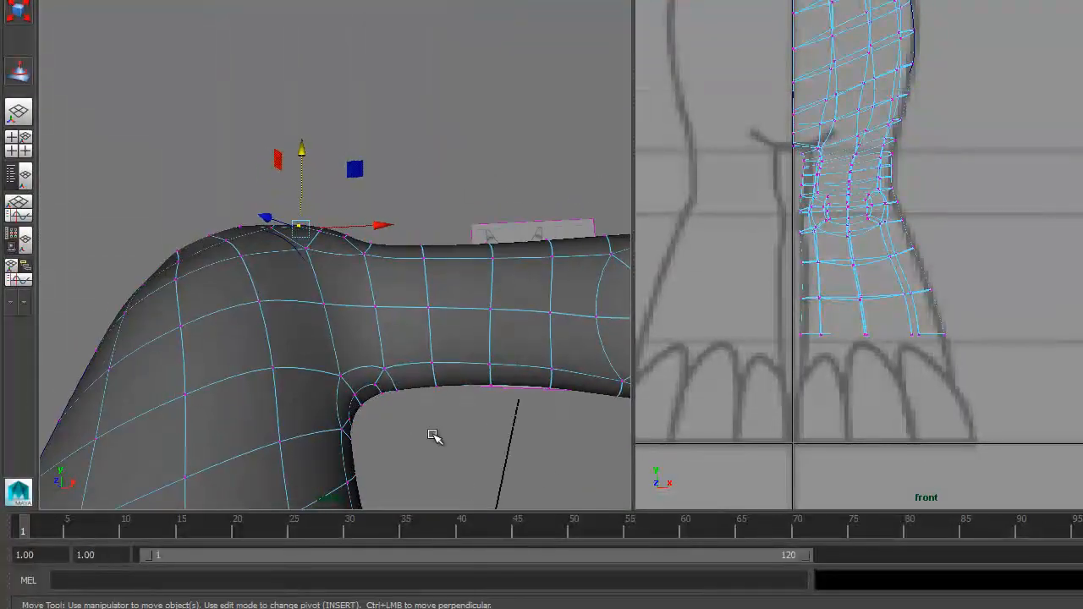
left_click_drag(432, 432, 363, 379, "alt")
- Return to object mode and save the scene
right_click_drag(404, 215, 495, 210)
left_click(446, 368)
key("ctrl+s")
left_click(777, 177)
left_click(513, 348)
- Relax the mesh around the armpit patch and the back of the shoulder with the Sculpt Geometry Tool
left_click_drag(490, 401, 446, 326, "alt")
middle_click_drag(446, 326, 446, 265, "alt")
right_click_drag(452, 215, 496, 192)
left_click(443, 292)
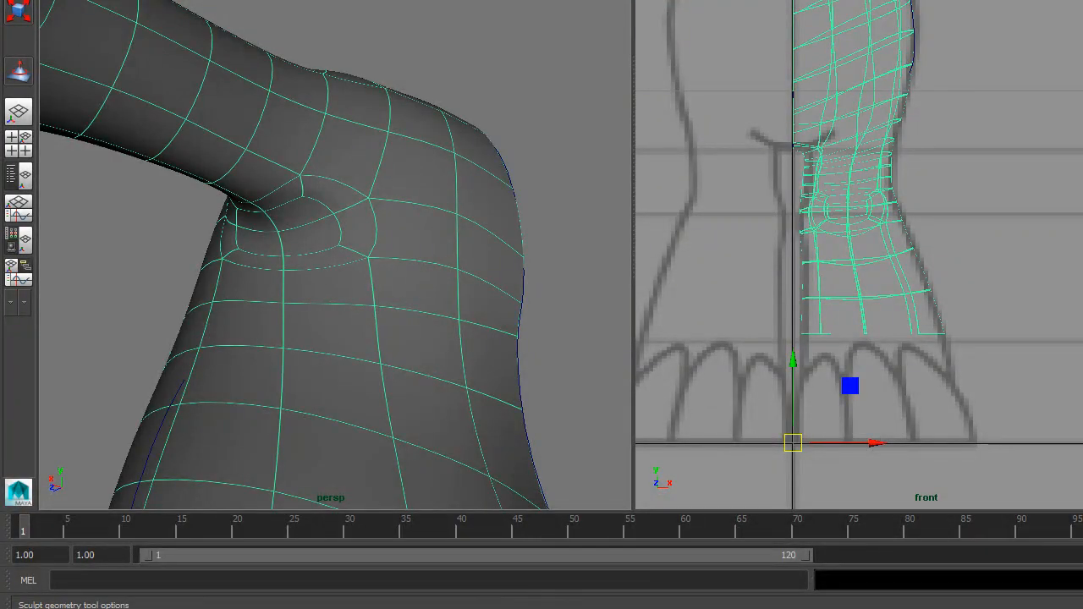
left_click(19, 71)
left_click_drag(378, 263, 505, 297, "alt")
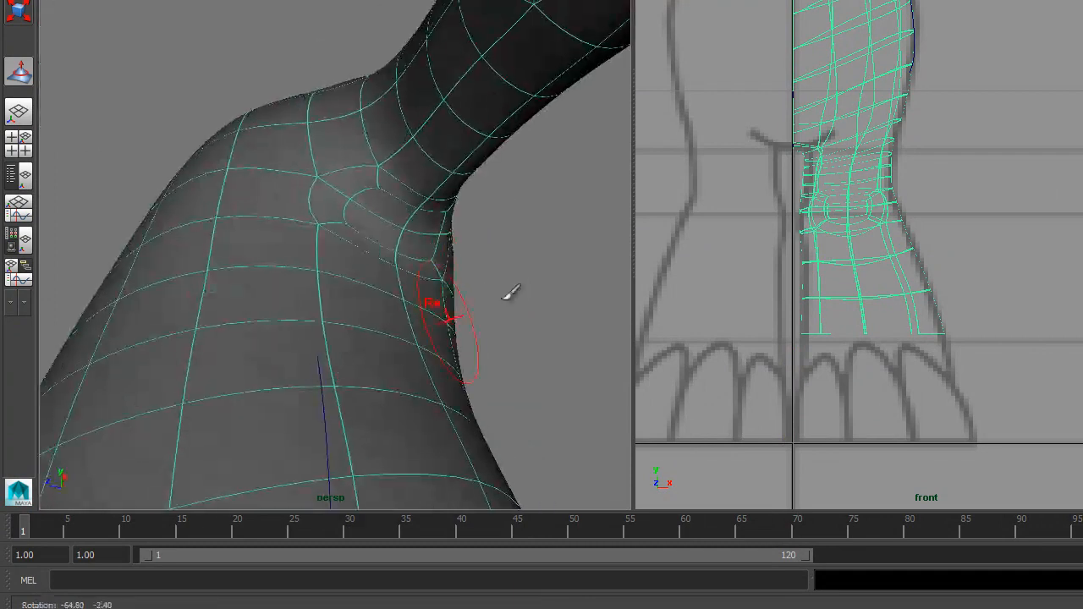
left_click_drag(378, 332, 266, 296, "alt")
left_click_drag(188, 211, 206, 188)
left_click_drag(250, 340, 285, 383, "alt")
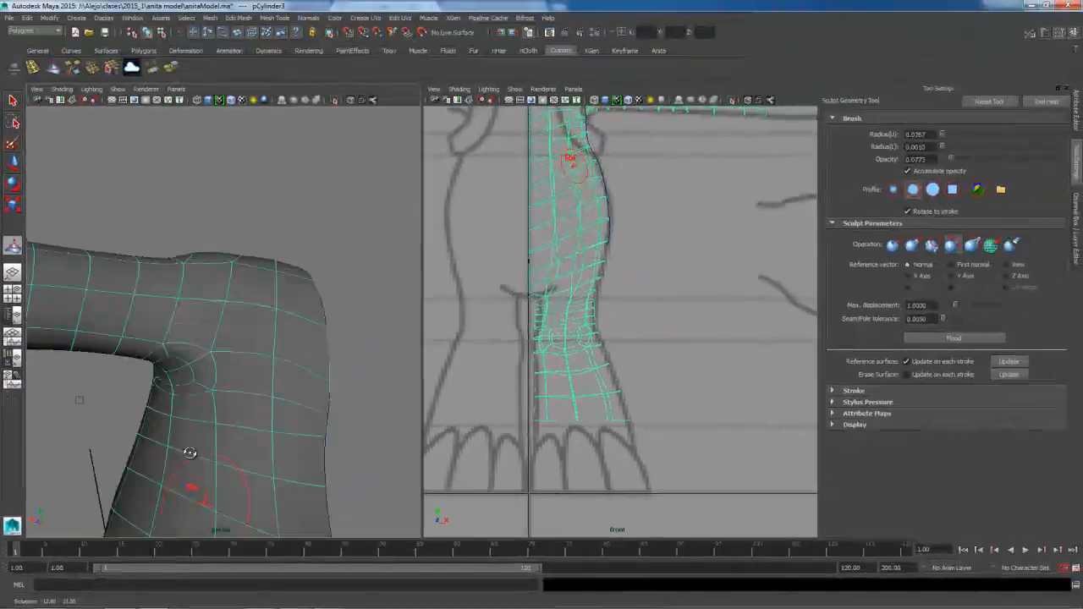
left_click_drag(190, 452, 185, 434, "alt")
- Leave the Sculpt Geometry Tool and save the scene anitaModel.ma again
left_click(14, 102)
right_click_drag(254, 326, 194, 319, "alt")
left_click_drag(193, 319, 212, 348, "alt")
right_click_drag(212, 349, 319, 454, "alt")
left_click_drag(319, 455, 338, 482, "alt")
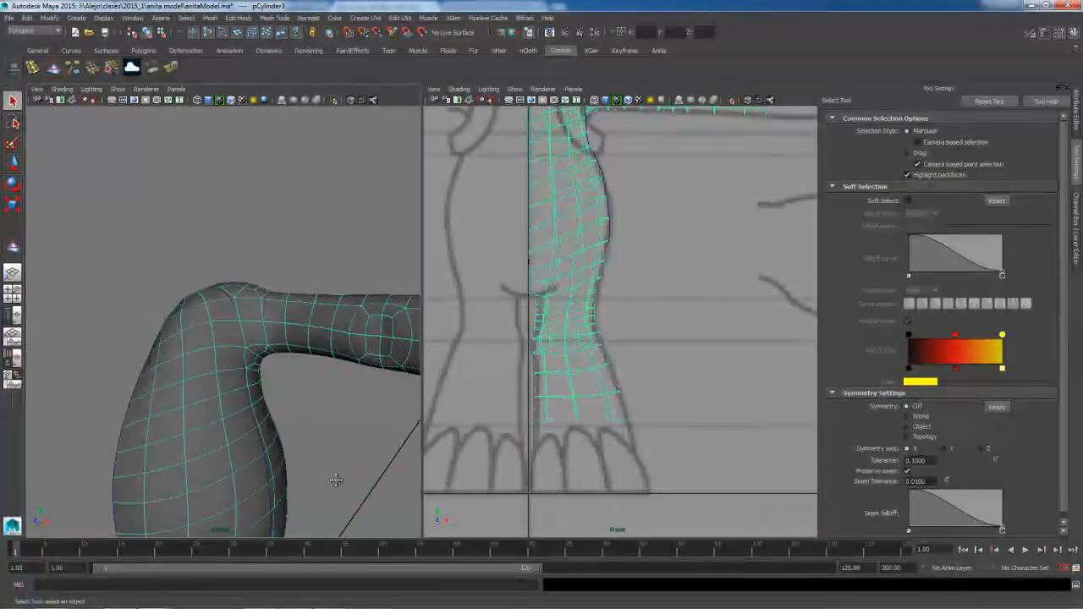
right_click_drag(339, 481, 307, 282, "alt")
left_click_drag(307, 282, 251, 399, "alt")
right_click_drag(251, 398, 240, 397, "alt")
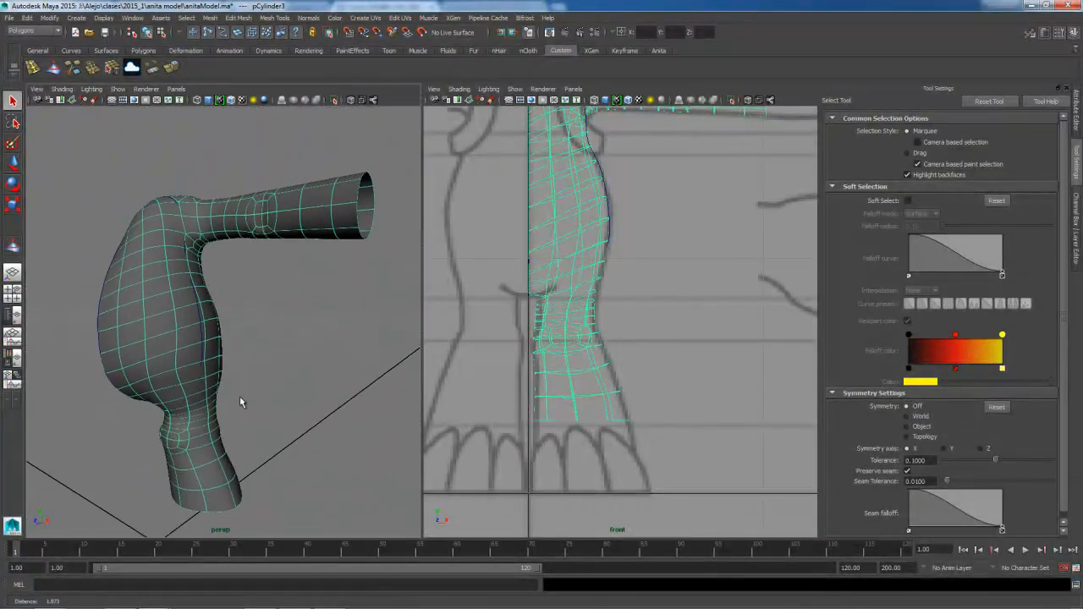
key("ctrl+s")
left_click(517, 317)
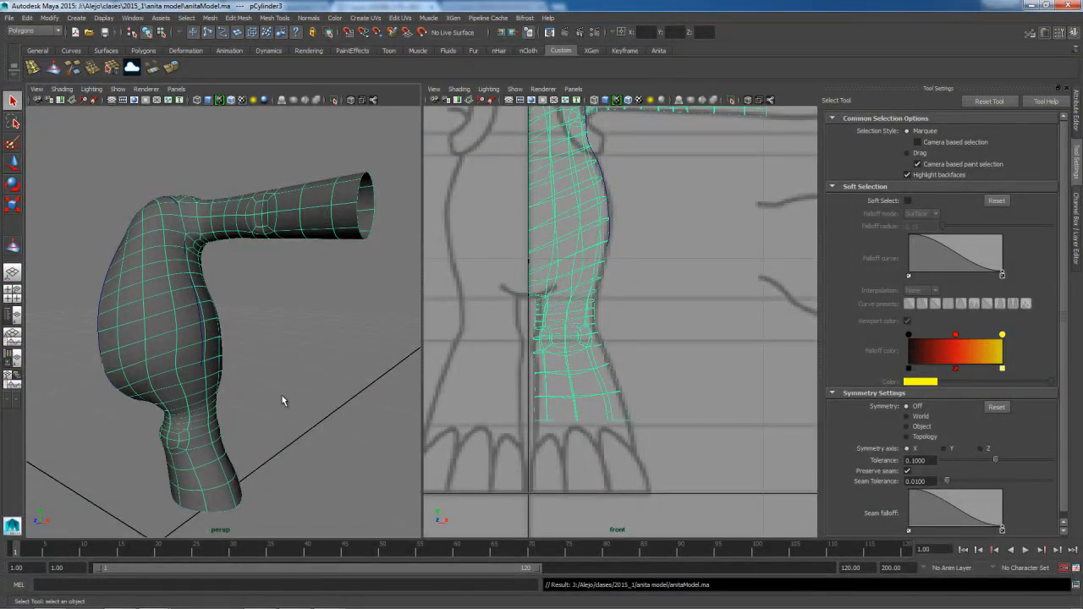